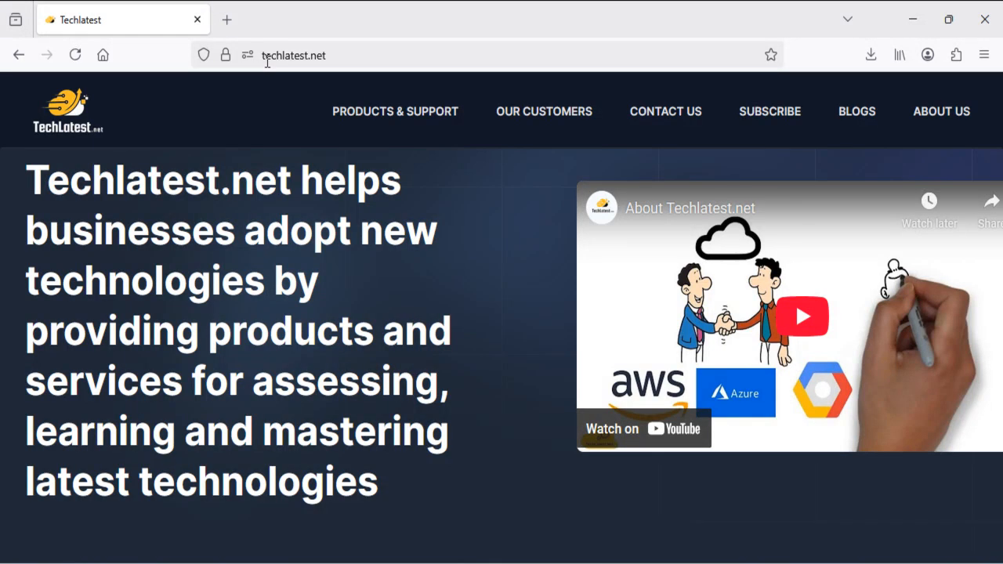
Go to Techlatest Products & Support and open the AI Agents using CrewAI Studio & Jupyter support page
{"action": "left_click", "coordinate": [403, 119]}
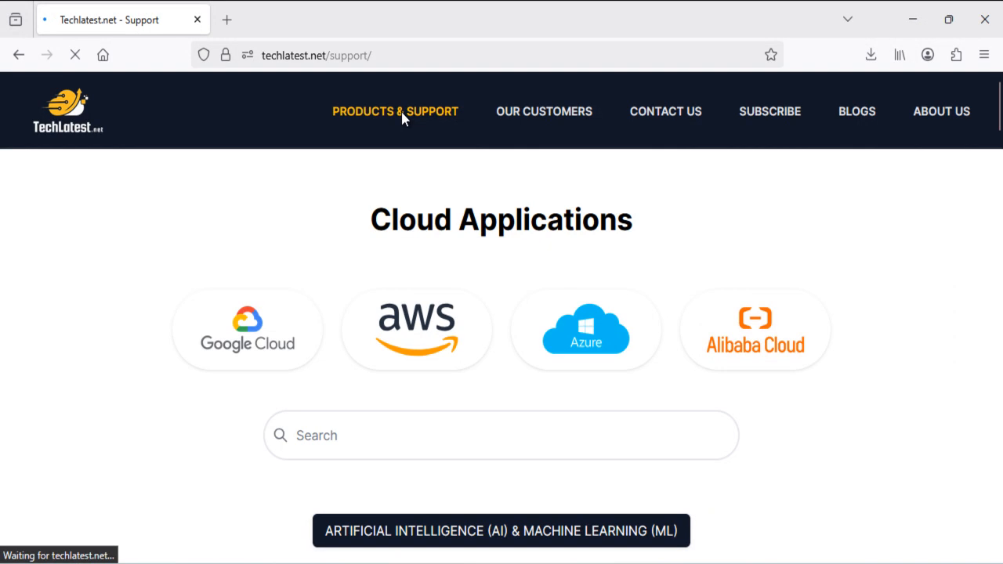
{"action": "scroll", "coordinate": [328, 281], "scroll_direction": "down", "scroll_amount": 15}
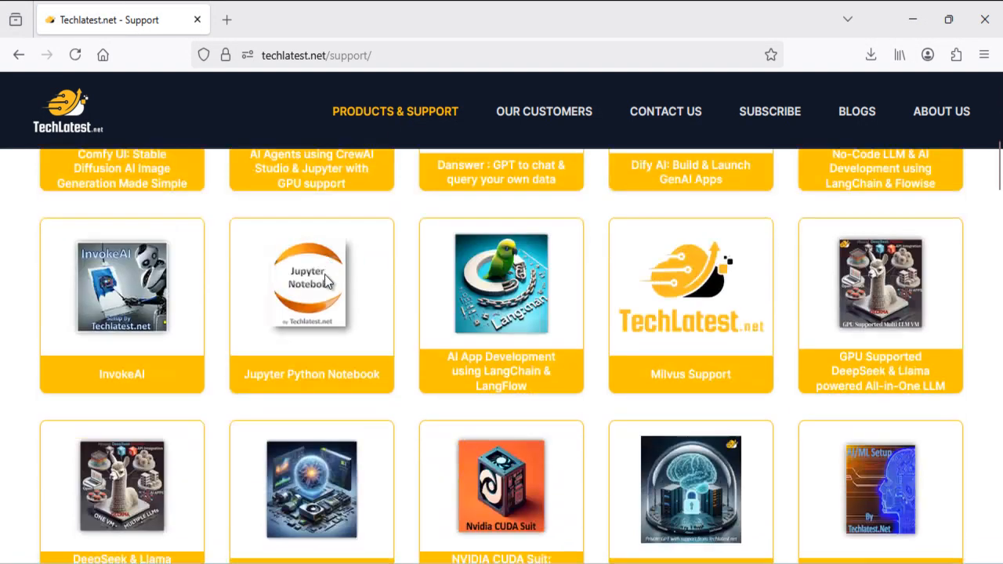
{"action": "scroll", "coordinate": [328, 282], "scroll_direction": "down", "scroll_amount": 7}
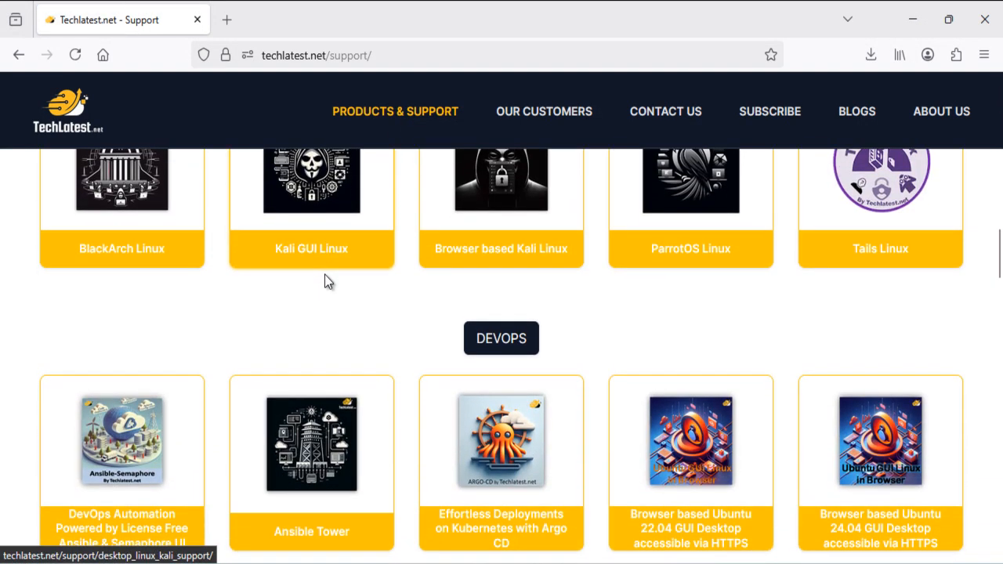
{"action": "scroll", "coordinate": [327, 282], "scroll_direction": "up", "scroll_amount": 5}
{"action": "scroll", "coordinate": [328, 282], "scroll_direction": "up", "scroll_amount": 10}
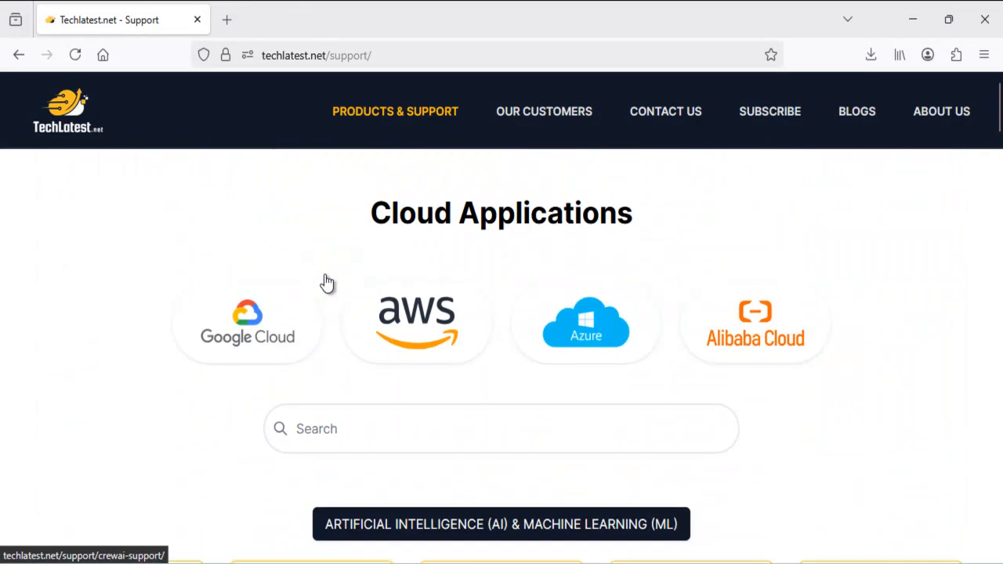
{"action": "scroll", "coordinate": [328, 282], "scroll_direction": "down", "scroll_amount": 3}
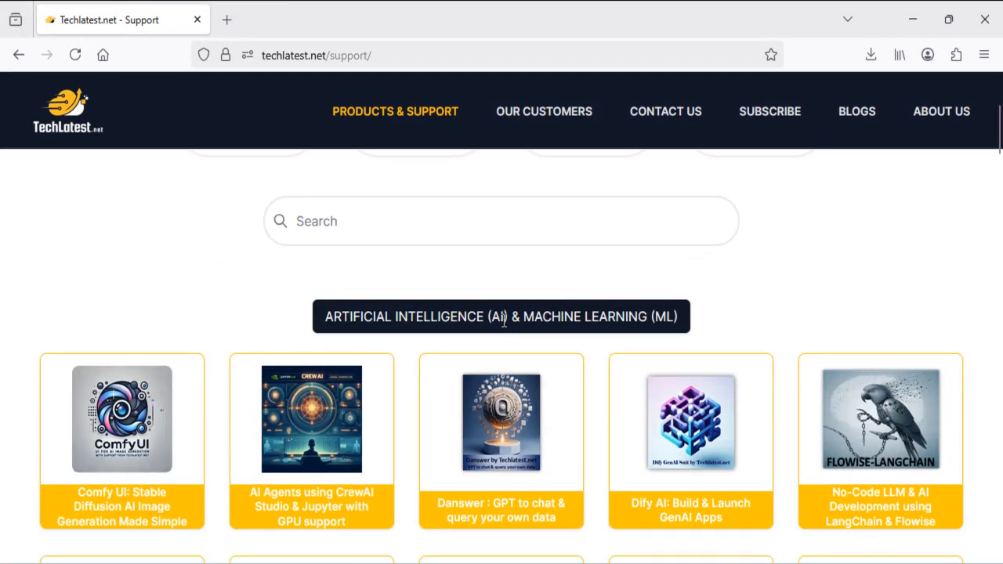
{"action": "scroll", "coordinate": [708, 321], "scroll_direction": "down", "scroll_amount": 3}
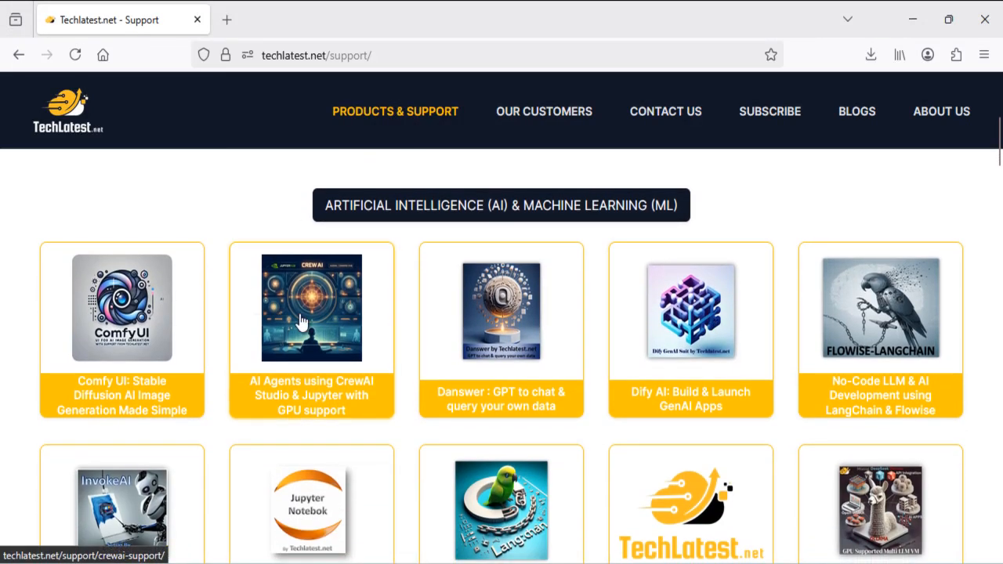
{"action": "left_click", "coordinate": [301, 321]}
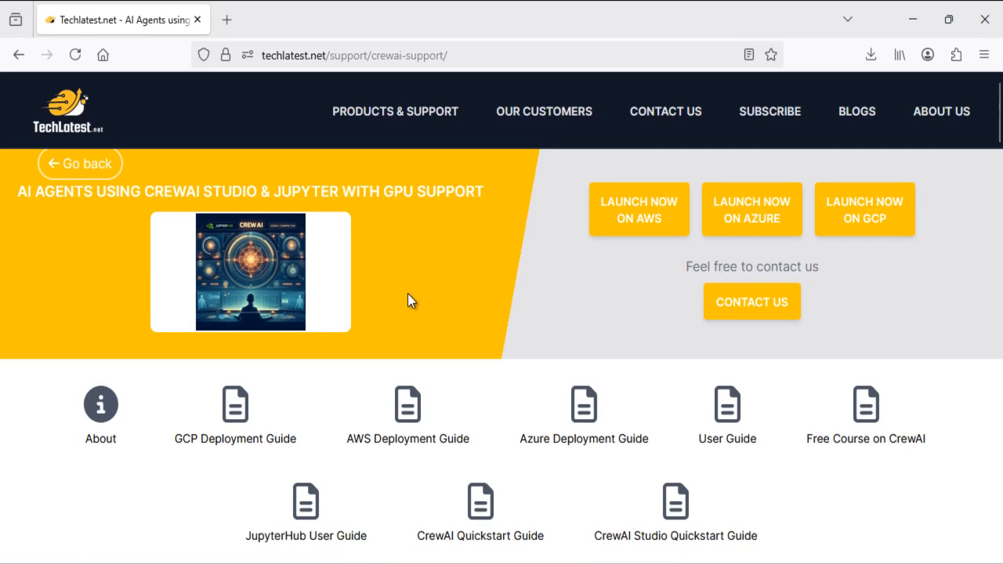
Launch the product's Google Cloud listing in a new tab, then return to the Techlatest support page
{"action": "left_click", "coordinate": [866, 221]}
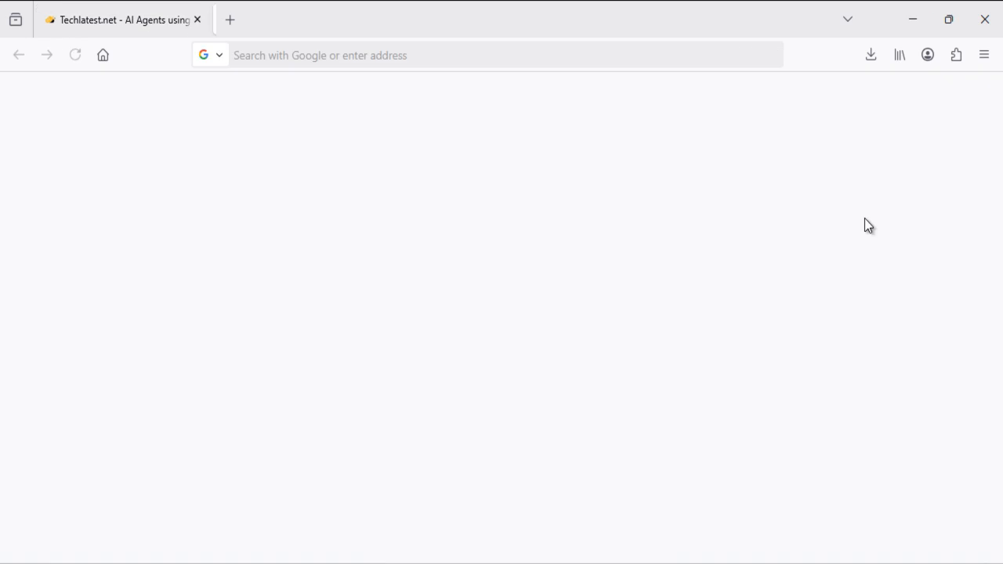
{"action": "left_click", "coordinate": [125, 10]}
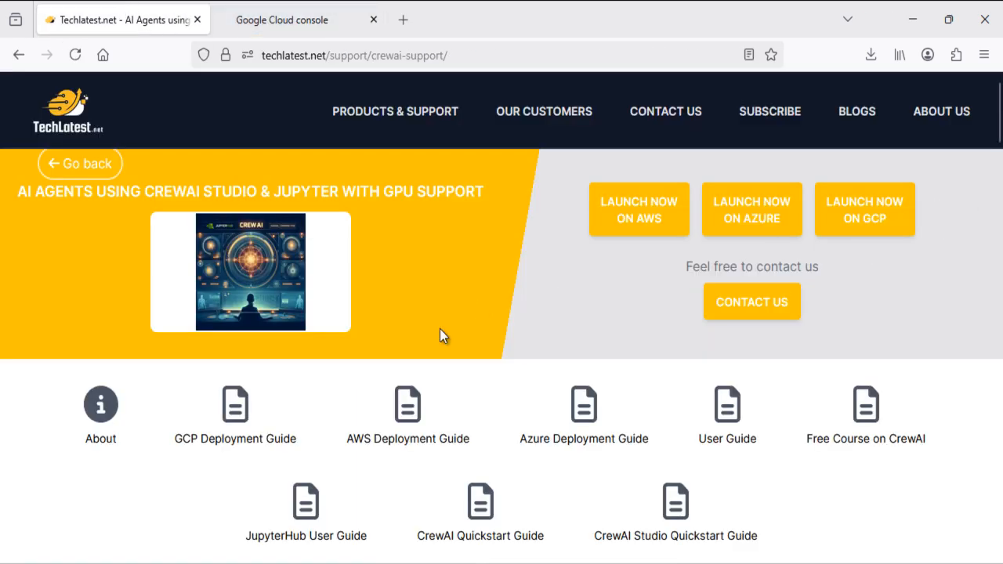
{"action": "scroll", "coordinate": [440, 330], "scroll_direction": "down", "scroll_amount": 2}
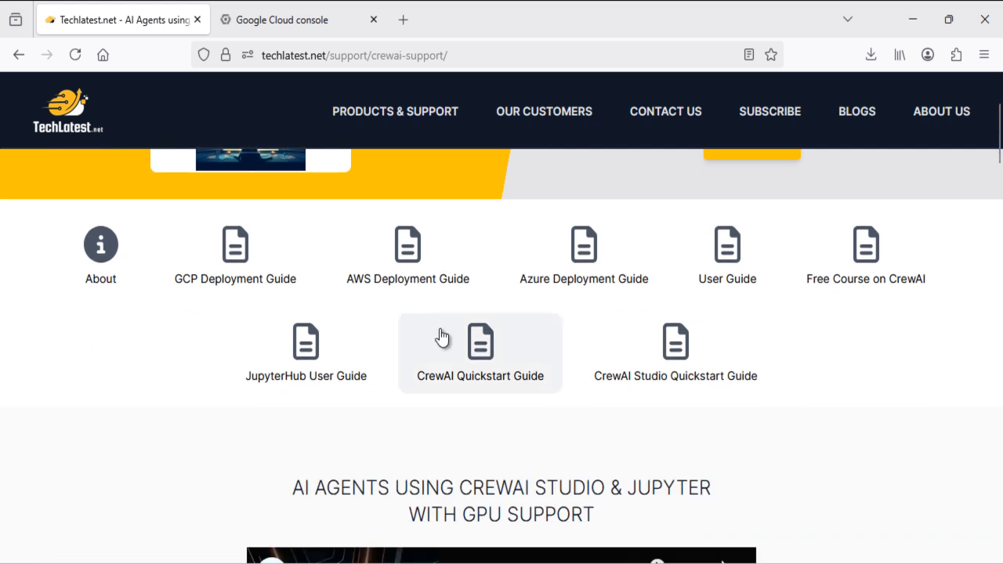
Open the CrewAI Studio & Jupyter GCP Deployment Guide and scroll through its setup instructions
{"action": "left_click", "coordinate": [258, 275]}
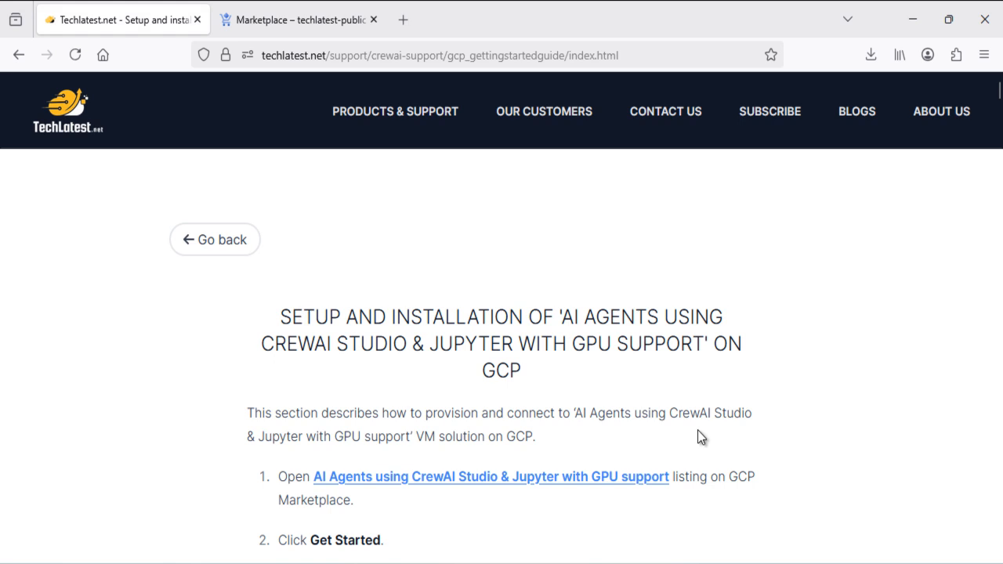
{"action": "scroll", "coordinate": [700, 437], "scroll_direction": "down", "scroll_amount": 1}
{"action": "scroll", "coordinate": [700, 437], "scroll_direction": "down", "scroll_amount": 7}
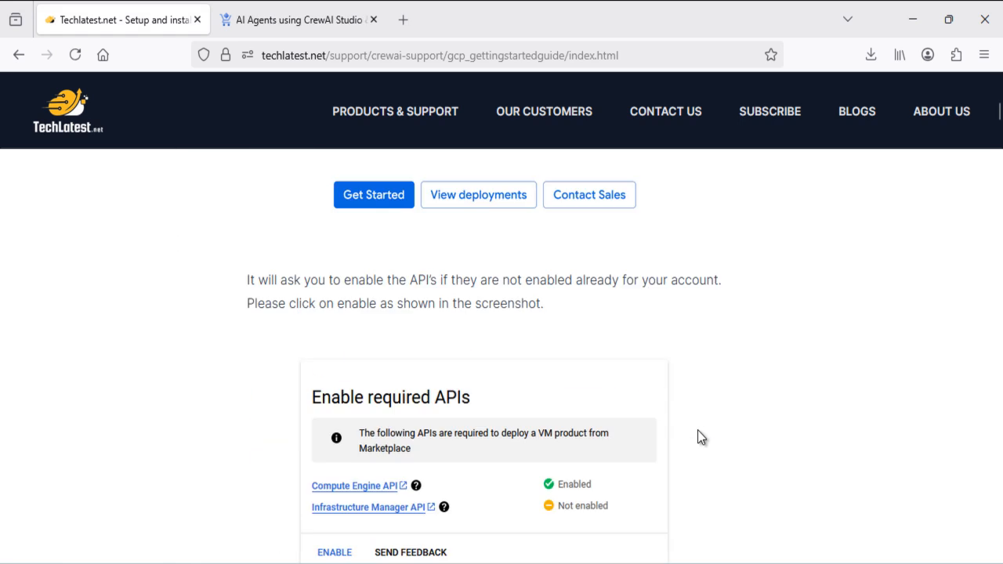
{"action": "scroll", "coordinate": [699, 431], "scroll_direction": "down", "scroll_amount": 15}
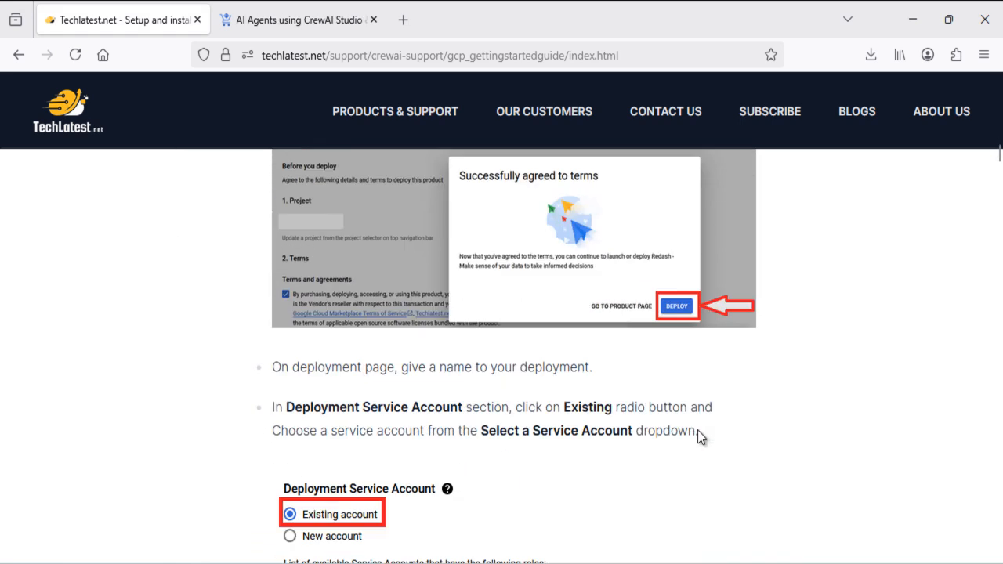
{"action": "scroll", "coordinate": [698, 430], "scroll_direction": "down", "scroll_amount": 12}
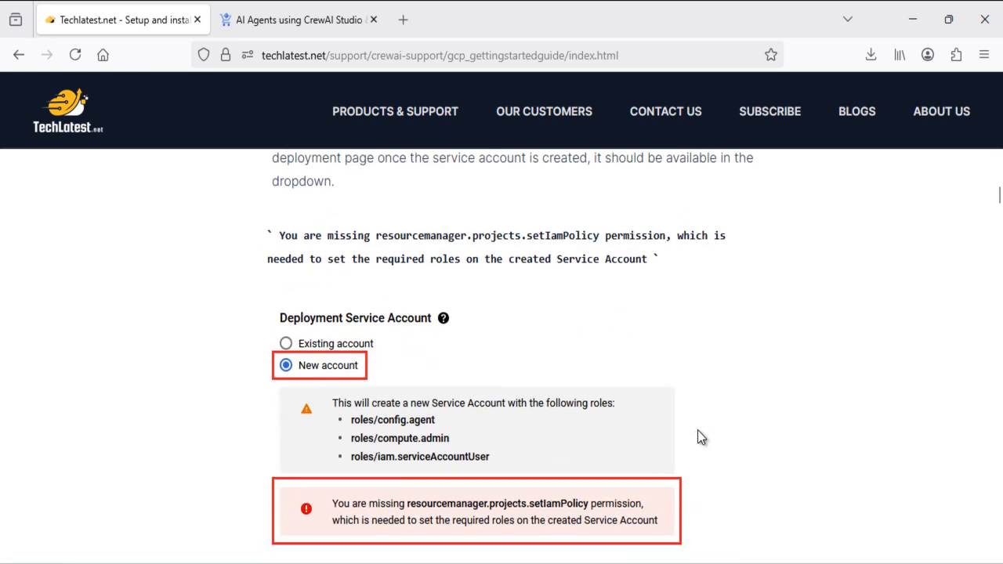
{"action": "scroll", "coordinate": [700, 436], "scroll_direction": "down", "scroll_amount": 15}
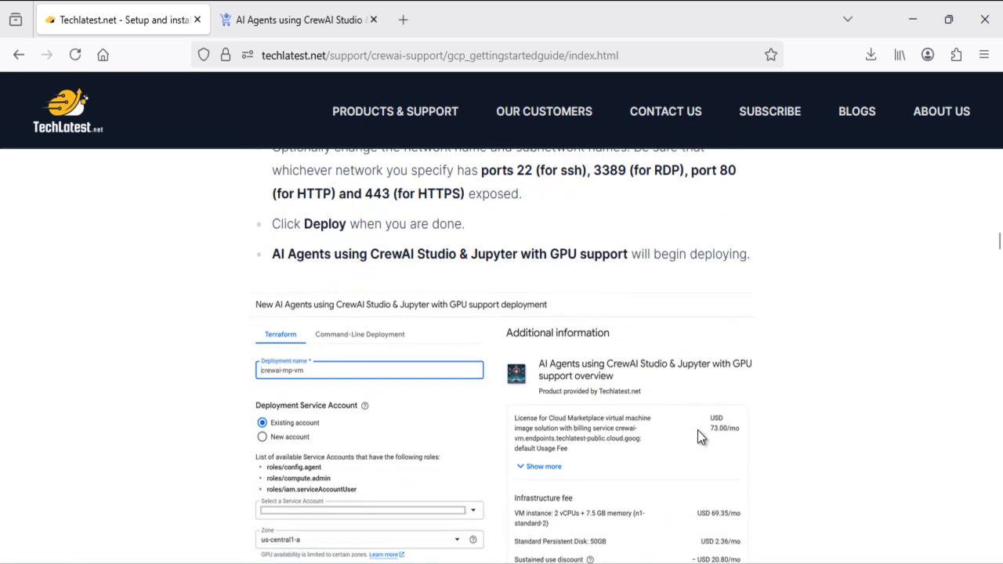
{"action": "scroll", "coordinate": [700, 437], "scroll_direction": "down", "scroll_amount": 15}
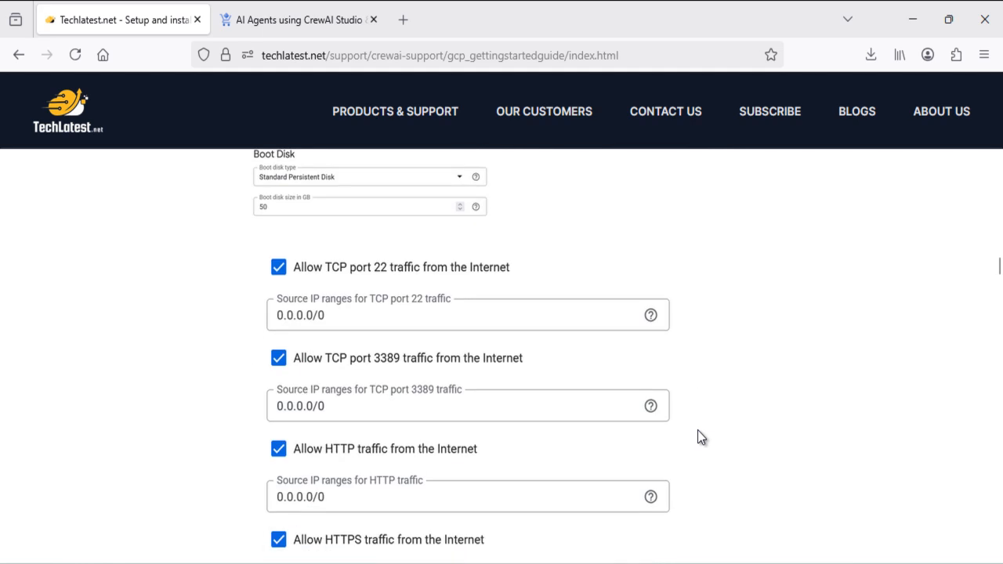
{"action": "scroll", "coordinate": [700, 437], "scroll_direction": "up", "scroll_amount": 15}
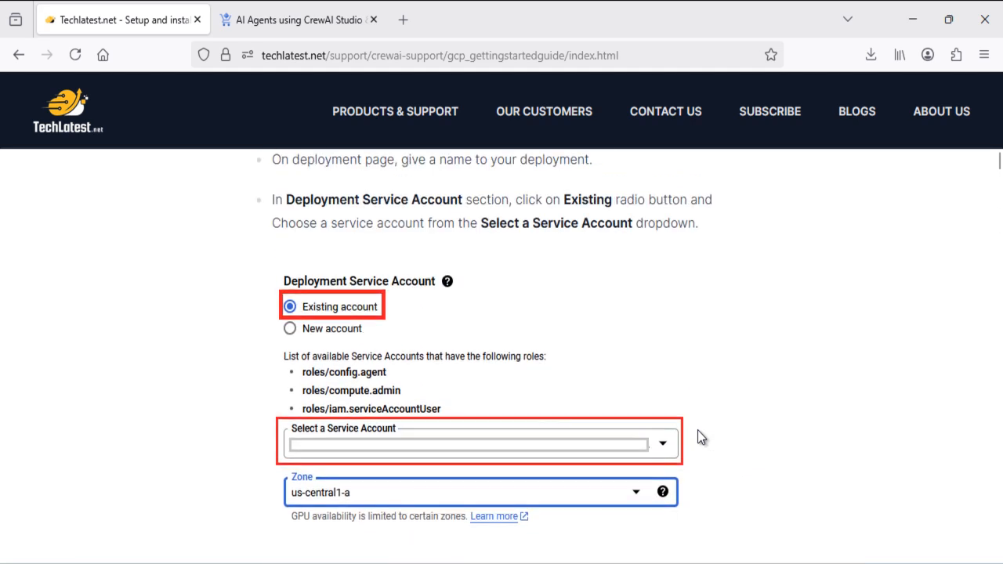
{"action": "scroll", "coordinate": [582, 269], "scroll_direction": "up", "scroll_amount": 20}
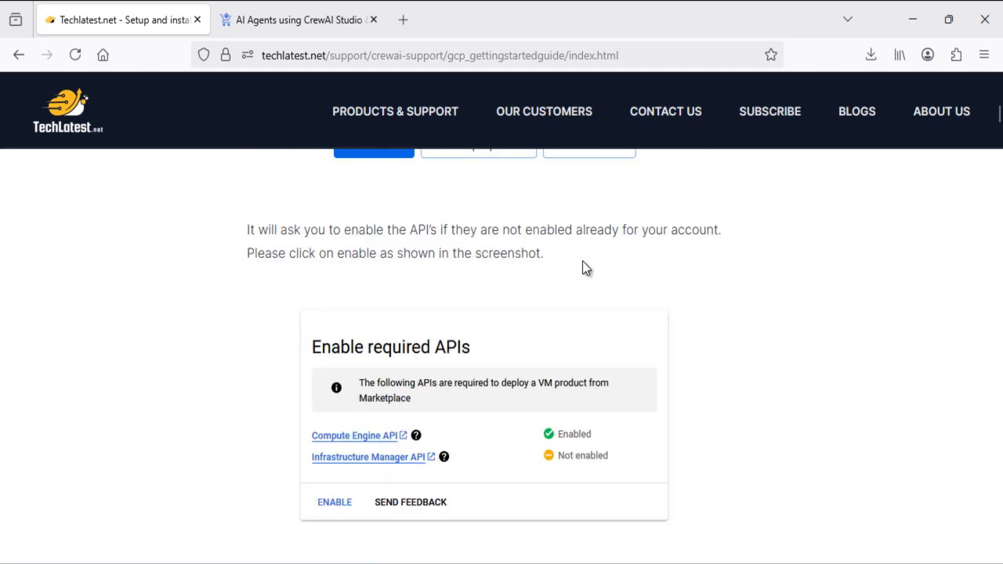
{"action": "scroll", "coordinate": [583, 268], "scroll_direction": "down", "scroll_amount": 3}
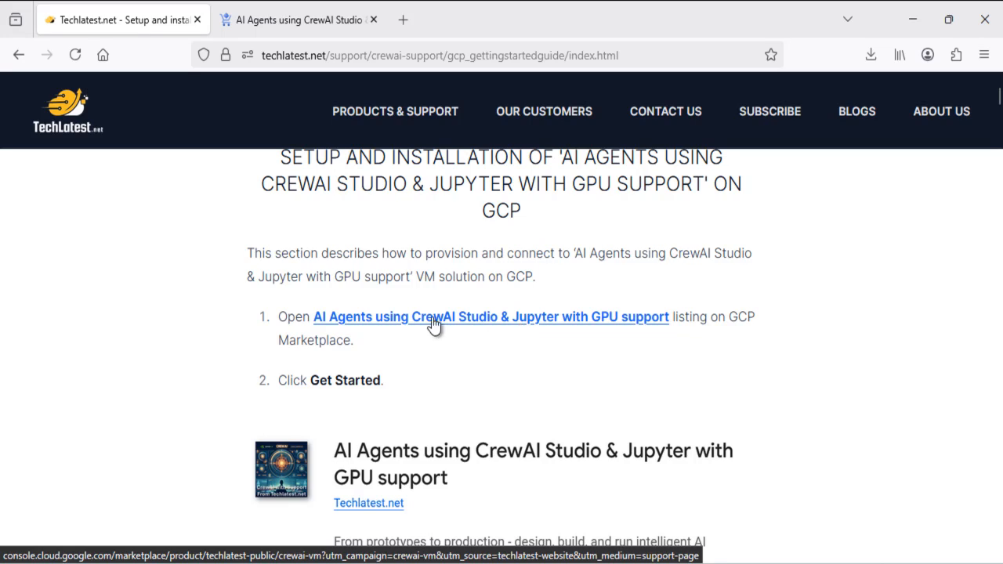
Switch to the Google Cloud Marketplace listing and scroll through its Overview section
{"action": "left_click", "coordinate": [279, 12]}
{"action": "scroll", "coordinate": [561, 328], "scroll_direction": "down", "scroll_amount": 1}
{"action": "scroll", "coordinate": [561, 327], "scroll_direction": "up", "scroll_amount": 1}
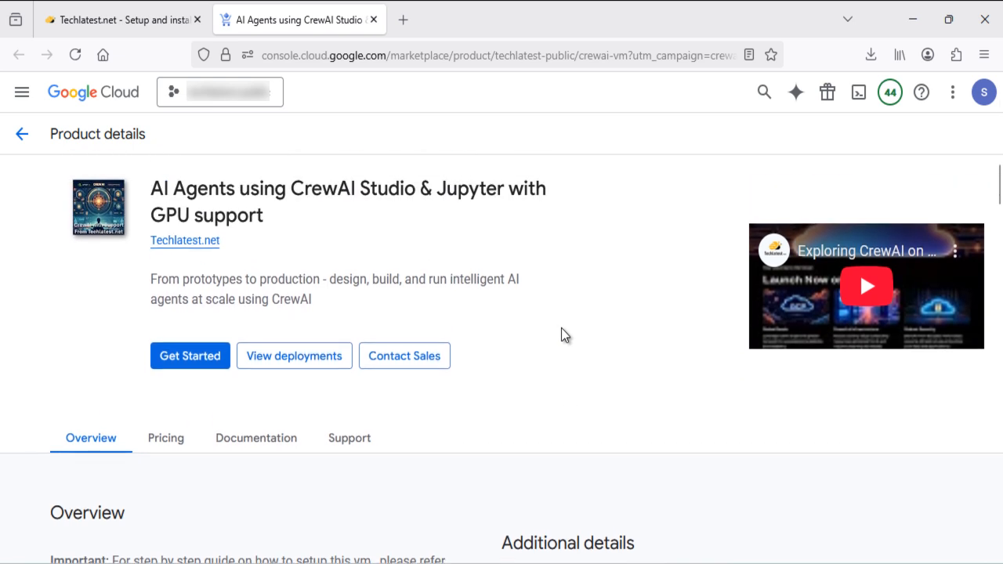
{"action": "scroll", "coordinate": [561, 329], "scroll_direction": "down", "scroll_amount": 6}
{"action": "scroll", "coordinate": [561, 328], "scroll_direction": "down", "scroll_amount": 3}
{"action": "scroll", "coordinate": [561, 328], "scroll_direction": "down", "scroll_amount": 3}
{"action": "scroll", "coordinate": [561, 328], "scroll_direction": "down", "scroll_amount": 10}
{"action": "scroll", "coordinate": [561, 327], "scroll_direction": "down", "scroll_amount": 6}
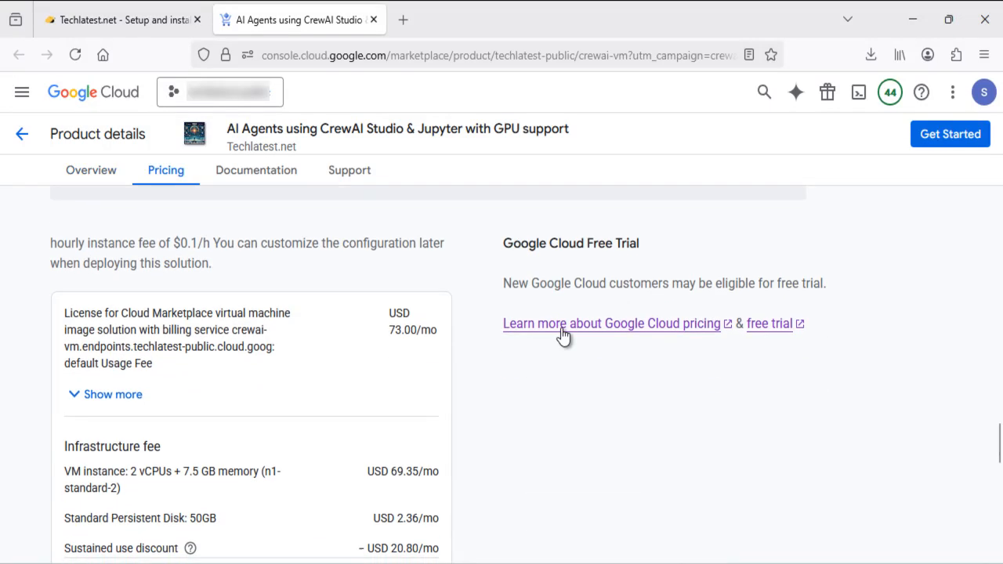
Expand the license fee details and review pricing of about USD 123.90 per month
{"action": "left_click", "coordinate": [137, 398]}
{"action": "scroll", "coordinate": [420, 416], "scroll_direction": "down", "scroll_amount": 2}
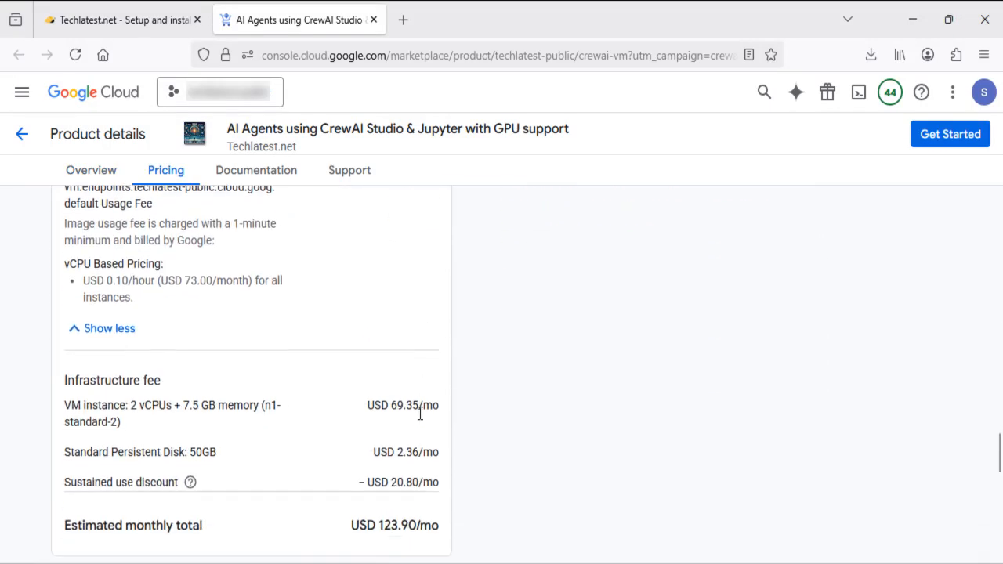
{"action": "scroll", "coordinate": [418, 413], "scroll_direction": "down", "scroll_amount": 1}
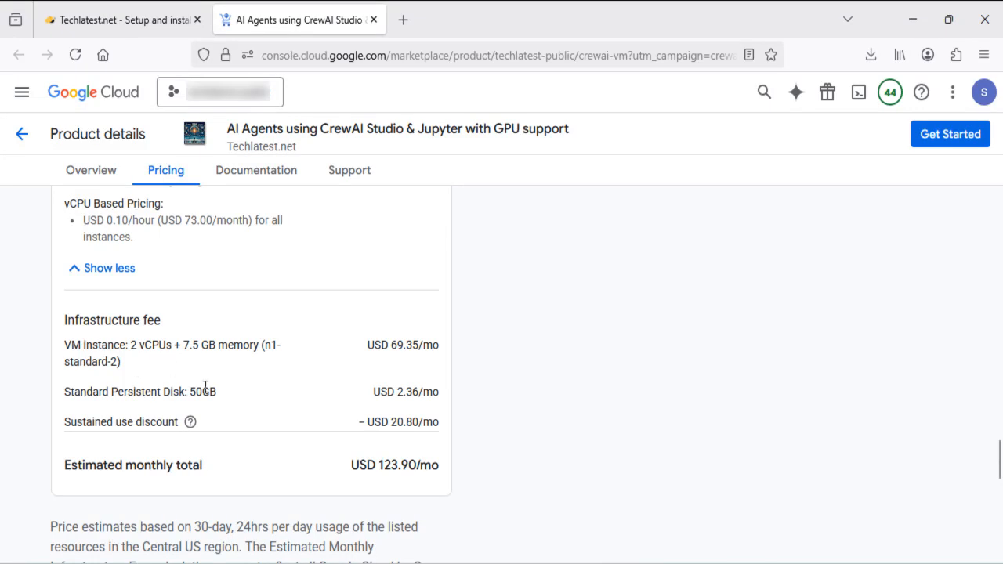
{"action": "scroll", "coordinate": [290, 420], "scroll_direction": "down", "scroll_amount": 7}
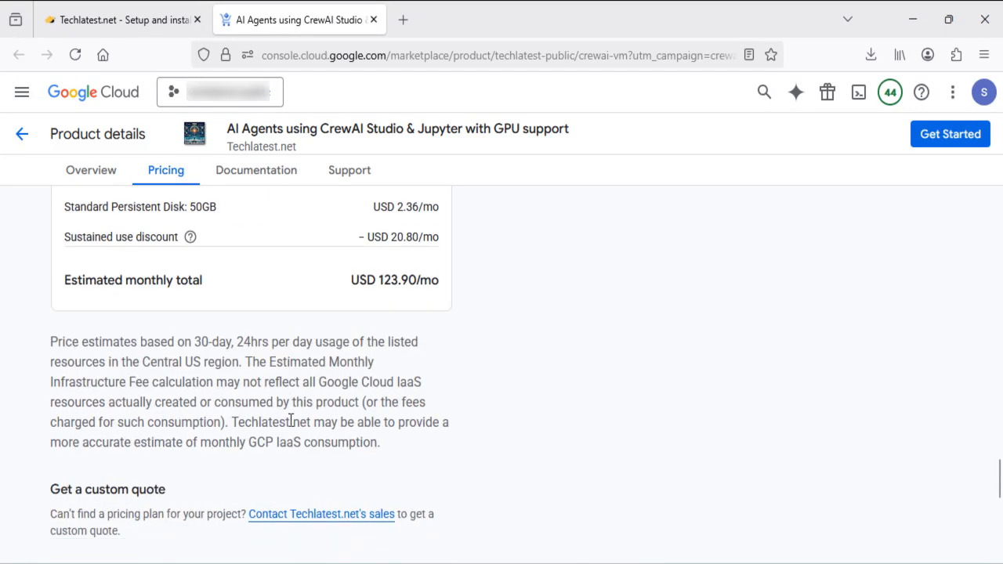
{"action": "scroll", "coordinate": [178, 326], "scroll_direction": "up", "scroll_amount": 1}
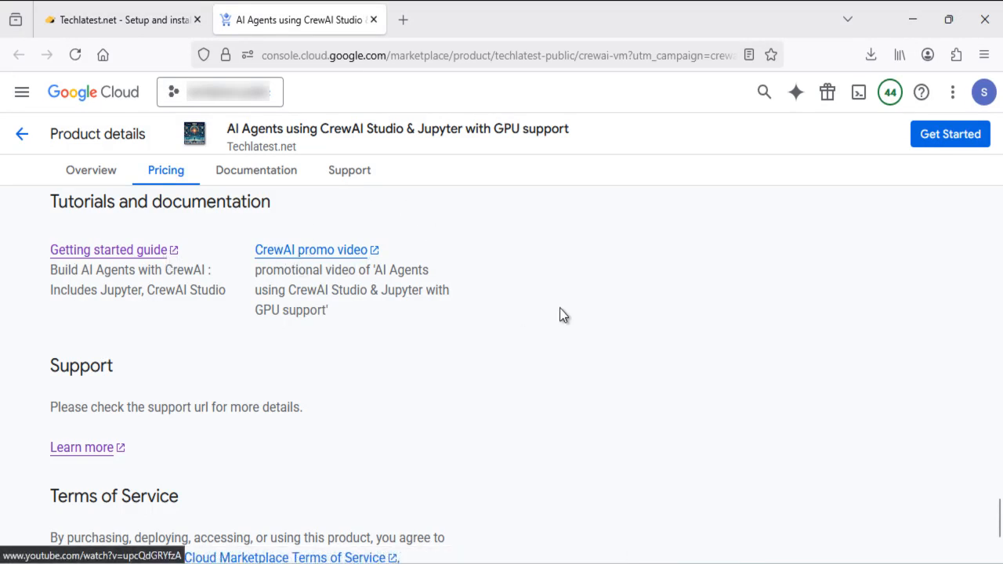
{"action": "scroll", "coordinate": [477, 356], "scroll_direction": "down", "scroll_amount": 2}
{"action": "scroll", "coordinate": [477, 353], "scroll_direction": "up", "scroll_amount": 20}
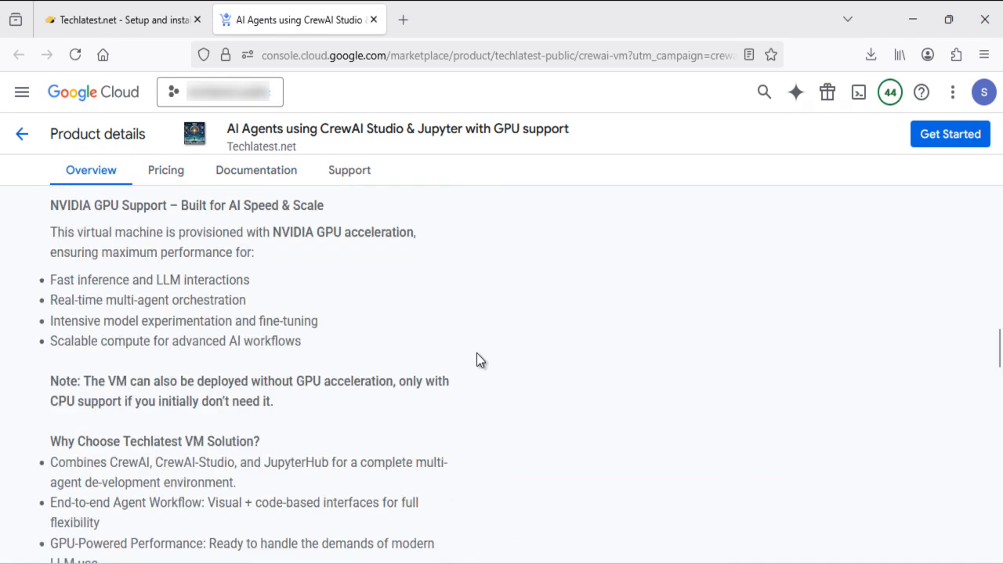
{"action": "scroll", "coordinate": [477, 353], "scroll_direction": "up", "scroll_amount": 5}
{"action": "scroll", "coordinate": [477, 353], "scroll_direction": "down", "scroll_amount": 4}
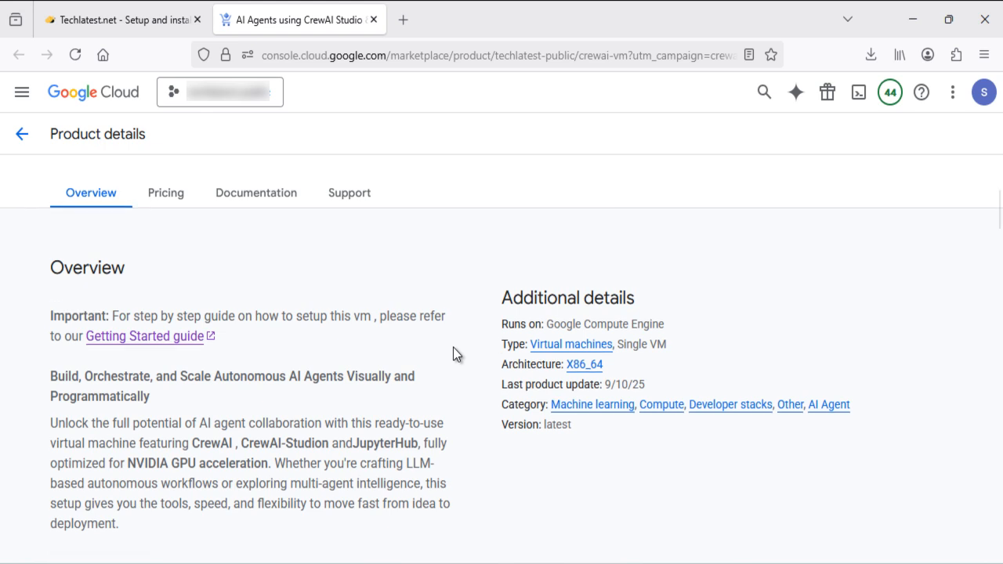
{"action": "scroll", "coordinate": [453, 354], "scroll_direction": "up", "scroll_amount": 3}
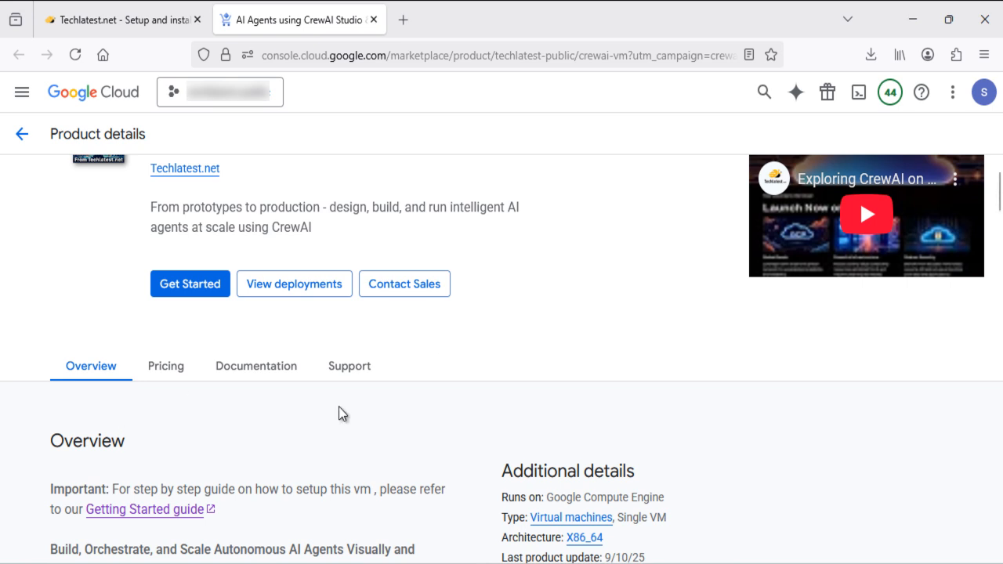
{"action": "scroll", "coordinate": [339, 412], "scroll_direction": "up", "scroll_amount": 1}
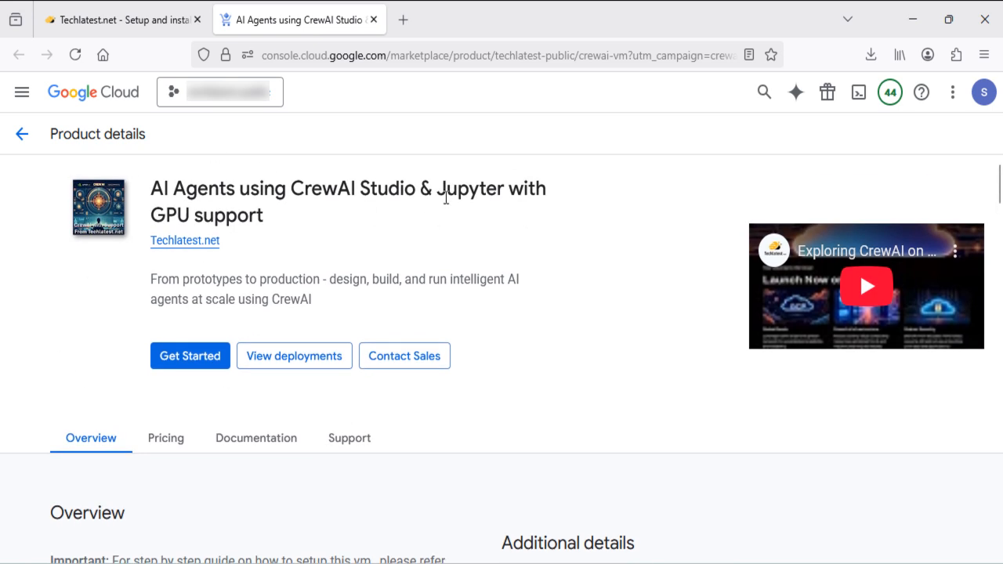
Switch to the devops-project project and launch the CrewAI Studio & Jupyter VM deployment form
{"action": "left_click", "coordinate": [271, 102]}
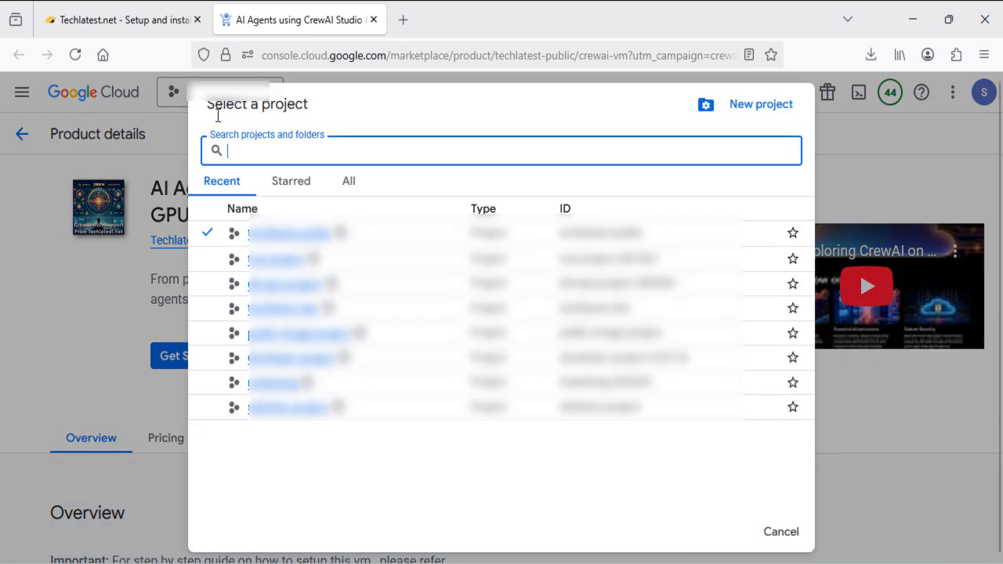
{"action": "left_click", "coordinate": [274, 292]}
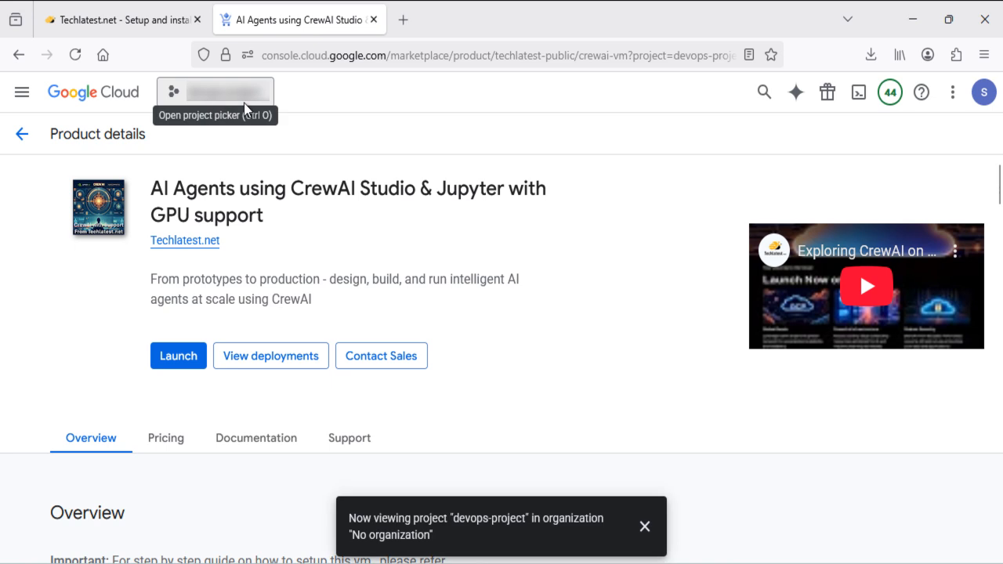
{"action": "left_click", "coordinate": [181, 361]}
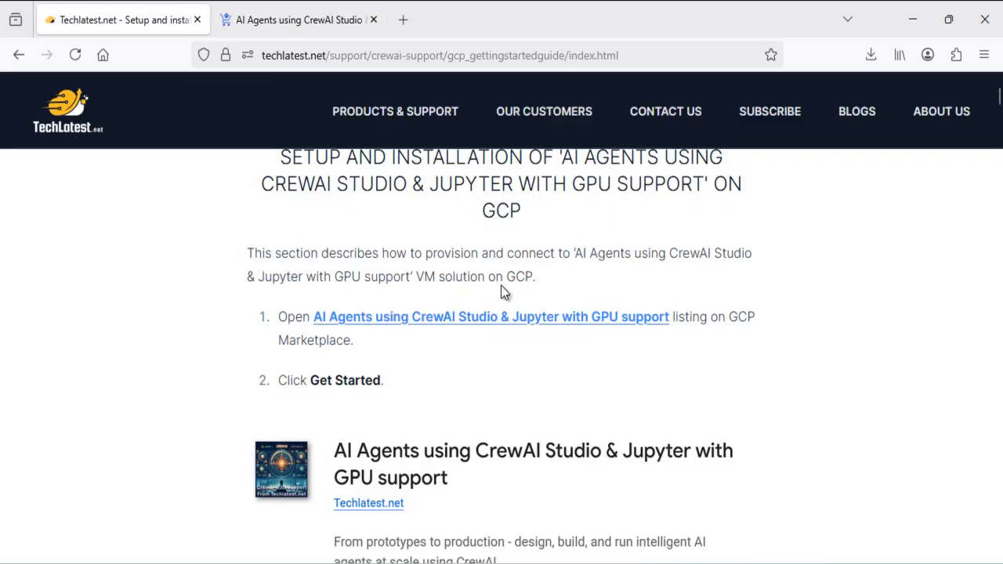
{"action": "scroll", "coordinate": [501, 285], "scroll_direction": "down", "scroll_amount": 3}
{"action": "scroll", "coordinate": [501, 285], "scroll_direction": "down", "scroll_amount": 5}
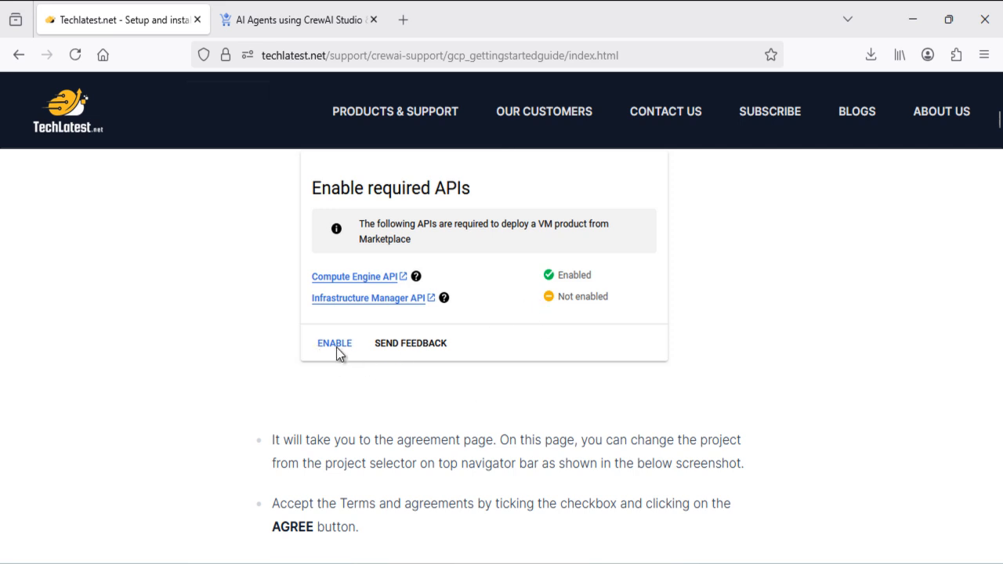
Scroll the guide past the Agreements and AGREE screenshots to the deployment naming instructions
{"action": "scroll", "coordinate": [485, 341], "scroll_direction": "down", "scroll_amount": 3}
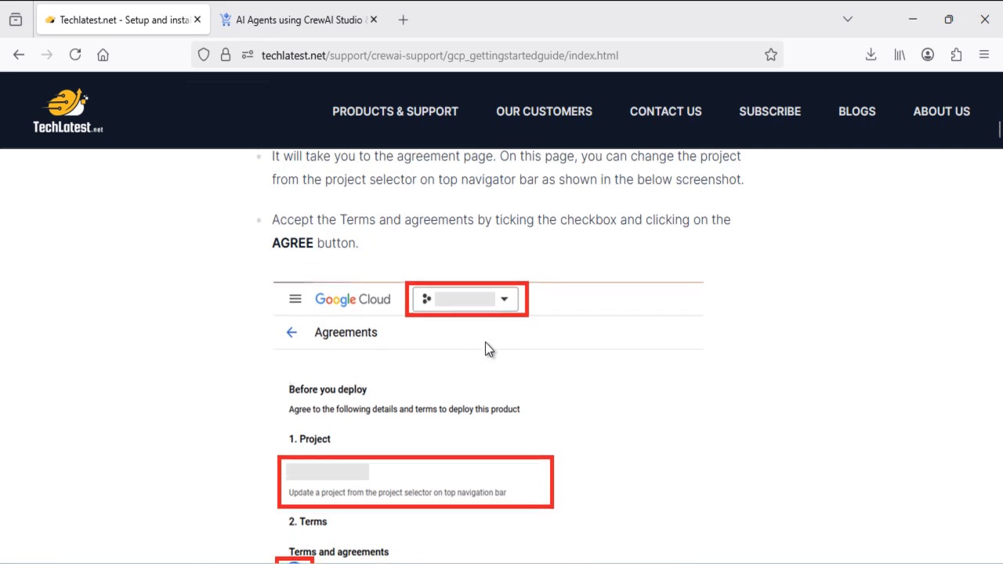
{"action": "scroll", "coordinate": [487, 348], "scroll_direction": "down", "scroll_amount": 3}
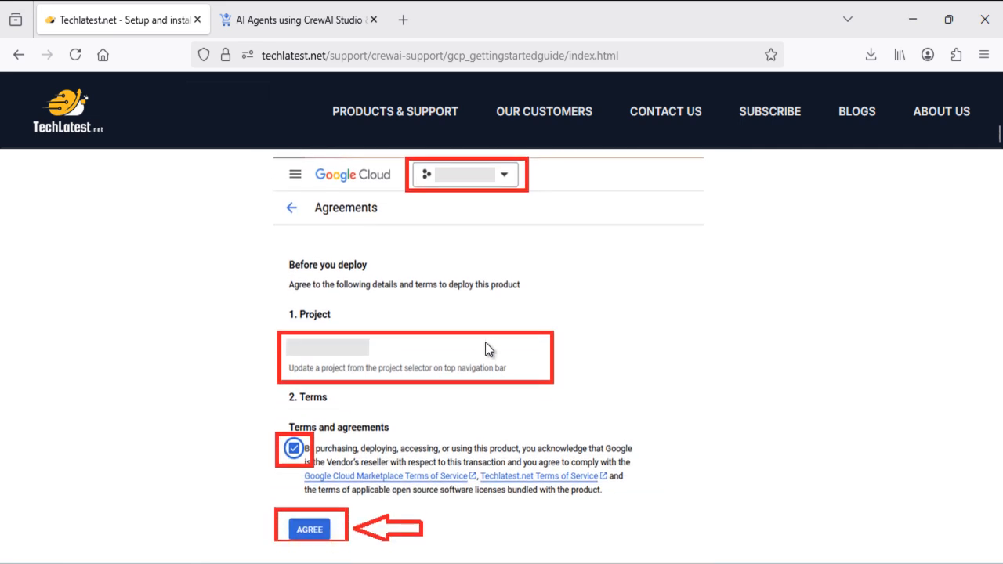
{"action": "scroll", "coordinate": [486, 344], "scroll_direction": "up", "scroll_amount": 1}
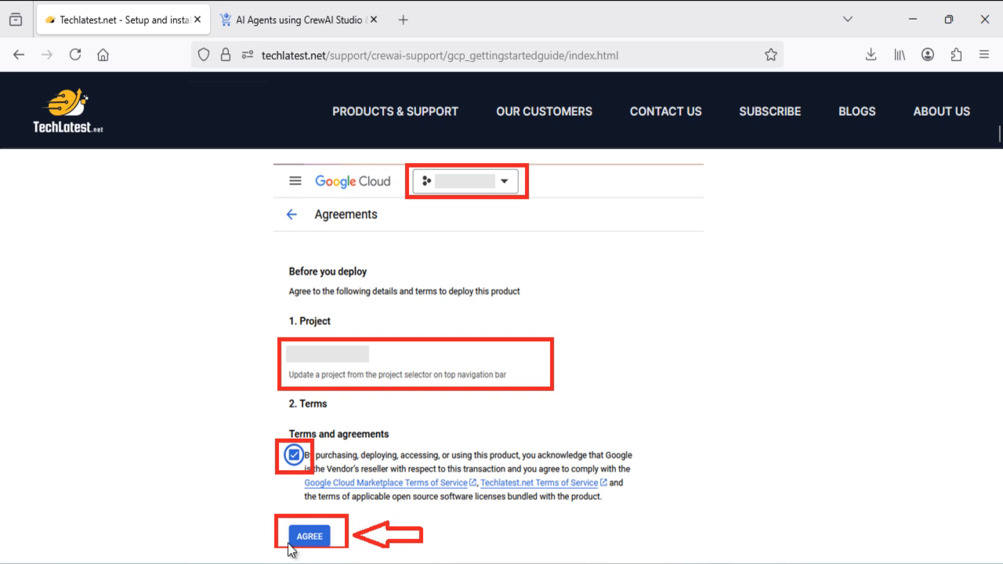
{"action": "scroll", "coordinate": [304, 545], "scroll_direction": "down", "scroll_amount": 5}
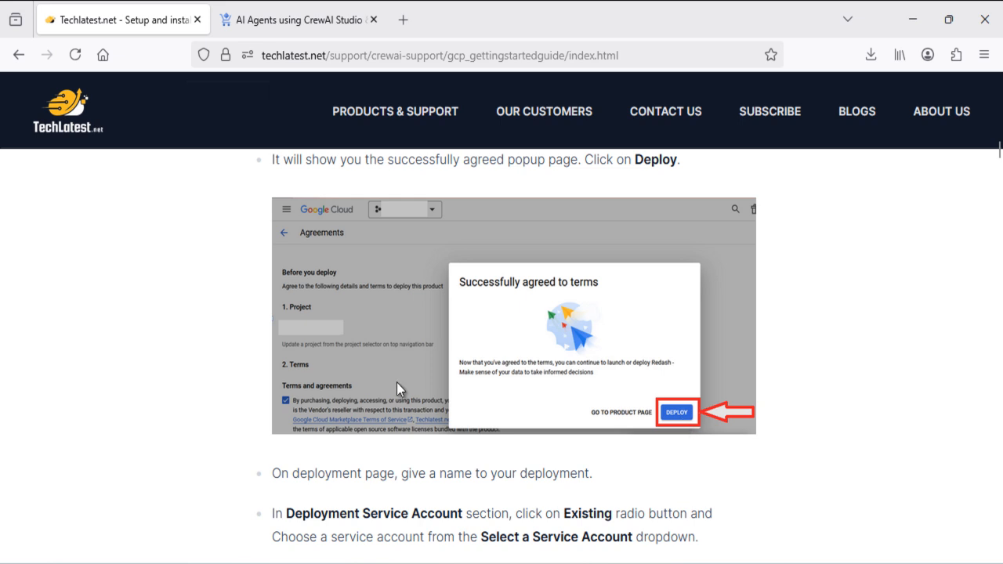
Change the deployment name from crewai-1 to crewai-vm and dismiss the project notification
{"action": "left_click", "coordinate": [267, 6]}
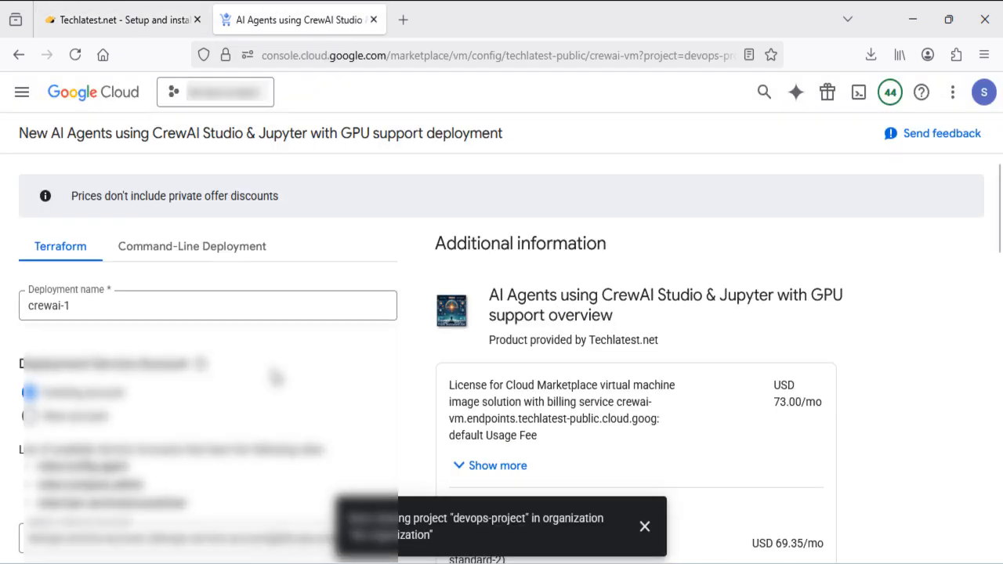
{"action": "left_click", "coordinate": [150, 304]}
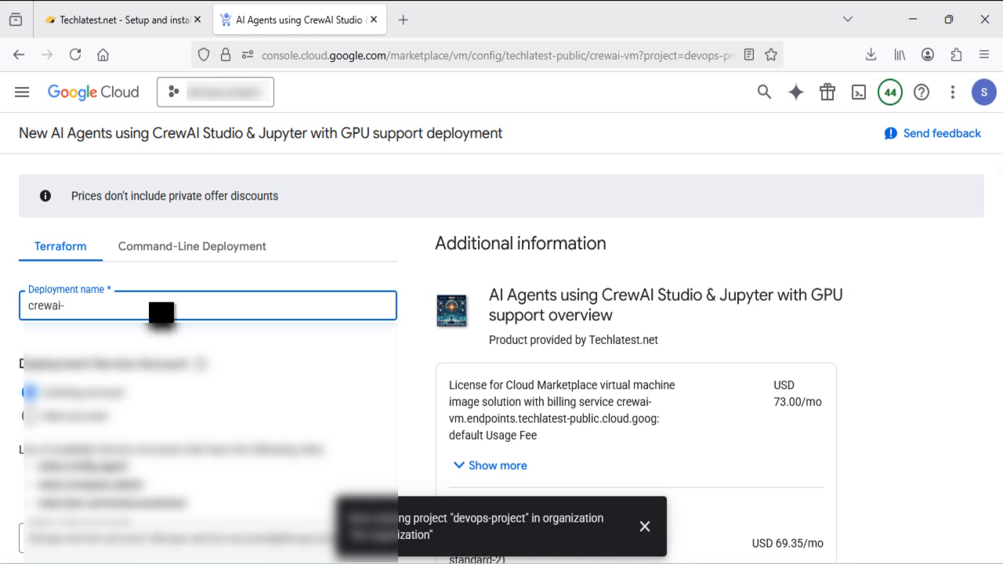
{"action": "type", "text": "vm"}
{"action": "left_click", "coordinate": [646, 528]}
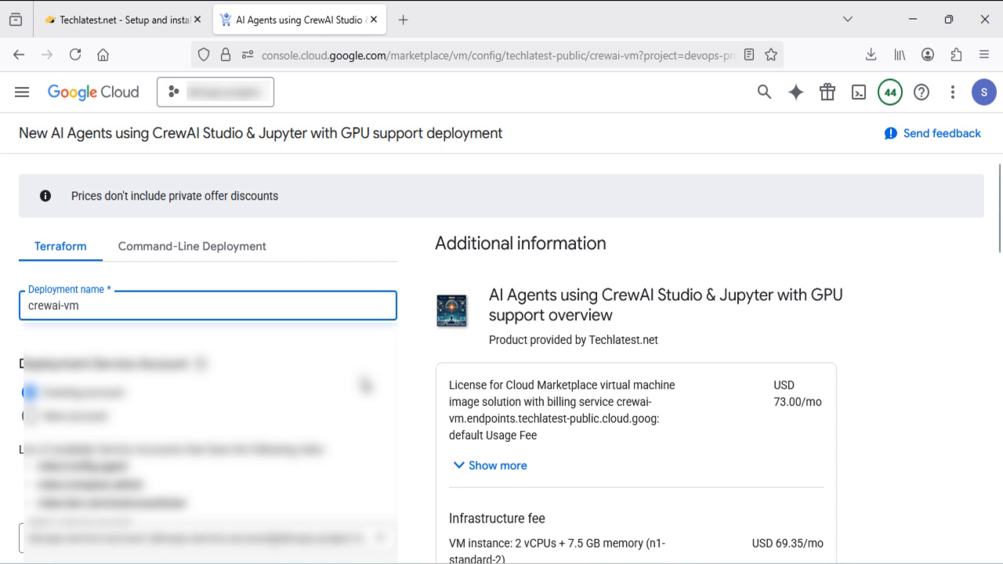
{"action": "scroll", "coordinate": [365, 385], "scroll_direction": "down", "scroll_amount": 2}
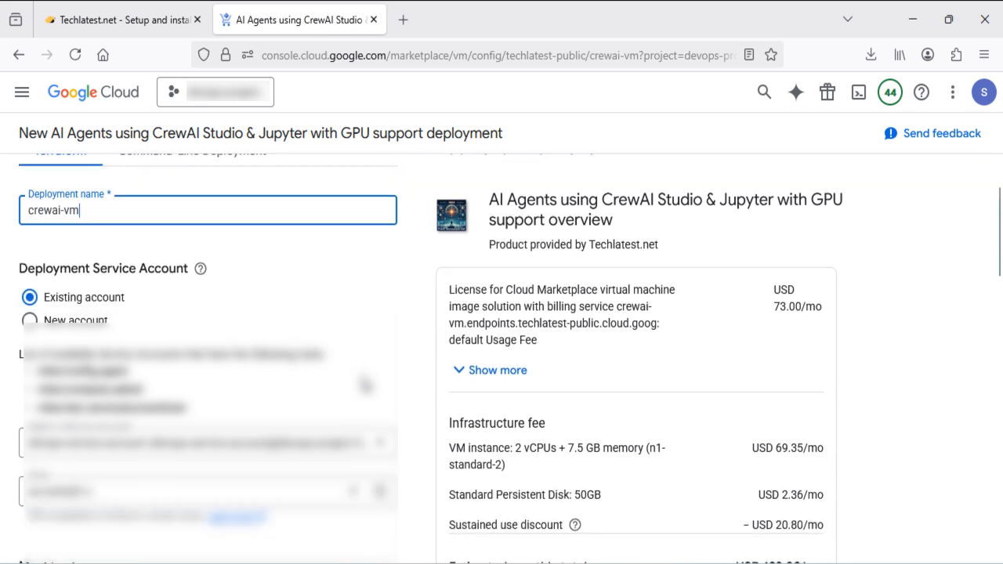
{"action": "scroll", "coordinate": [365, 385], "scroll_direction": "down", "scroll_amount": 3}
{"action": "scroll", "coordinate": [236, 308], "scroll_direction": "up", "scroll_amount": 1}
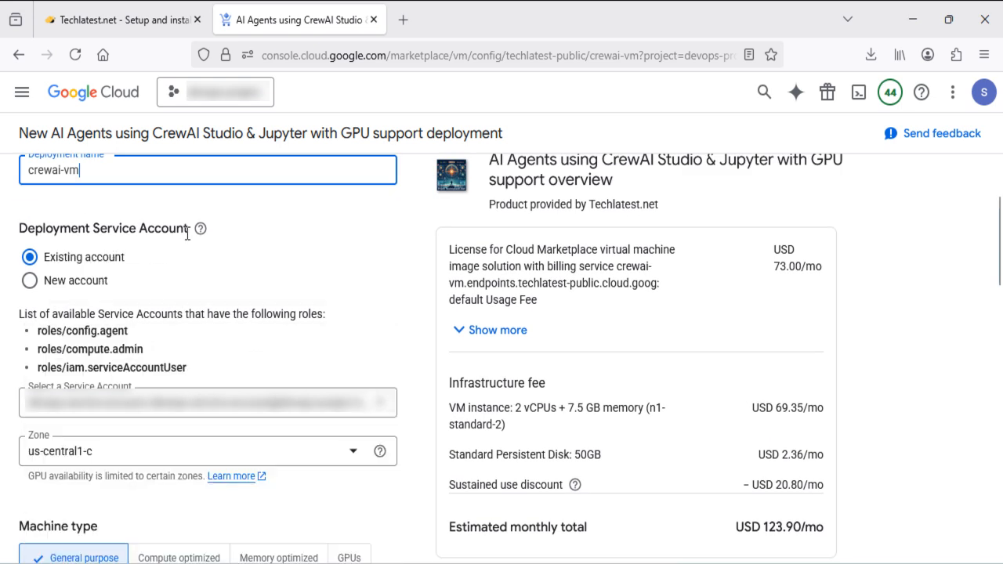
{"action": "mouse_move", "coordinate": [201, 231]}
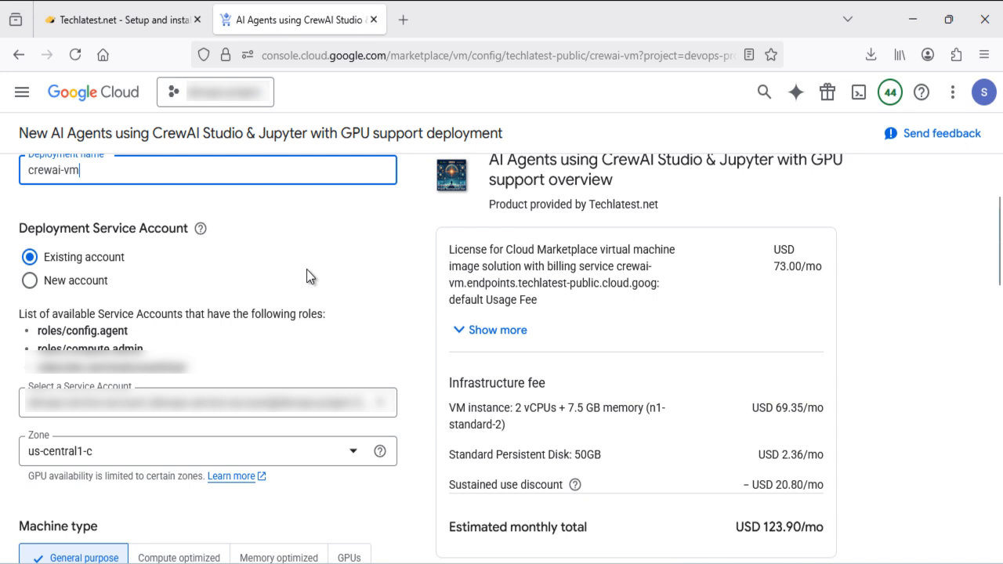
{"action": "scroll", "coordinate": [306, 270], "scroll_direction": "down", "scroll_amount": 1}
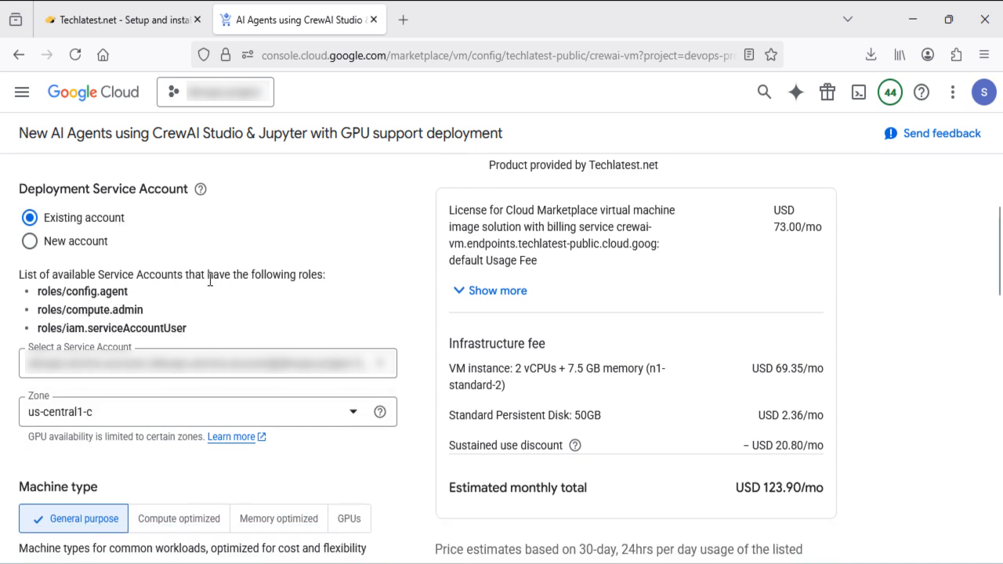
Select New account for the service account, highlight the missing setIamPolicy error, then return to the guide
{"action": "left_click", "coordinate": [27, 249]}
{"action": "scroll", "coordinate": [120, 280], "scroll_direction": "down", "scroll_amount": 3}
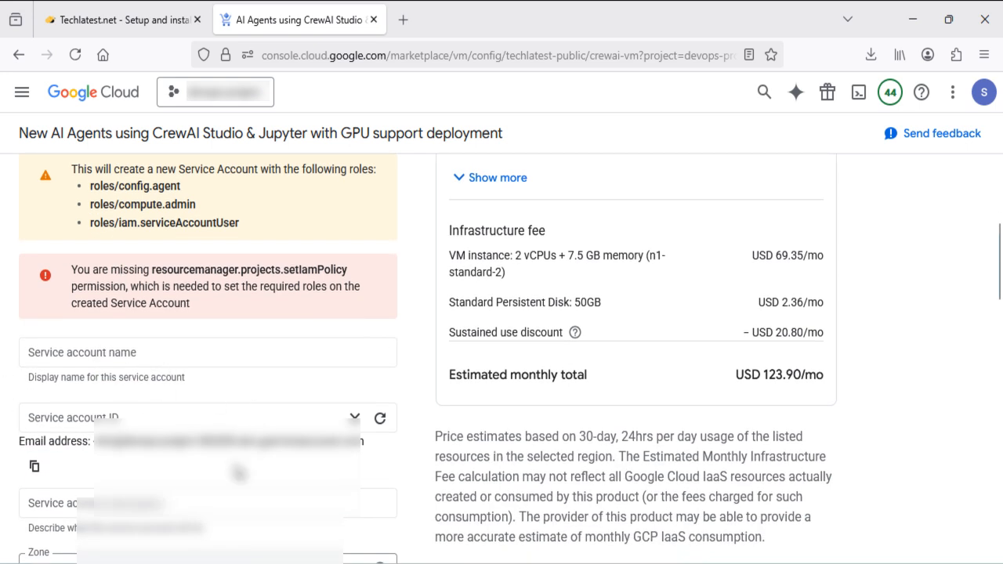
{"action": "scroll", "coordinate": [182, 362], "scroll_direction": "up", "scroll_amount": 1}
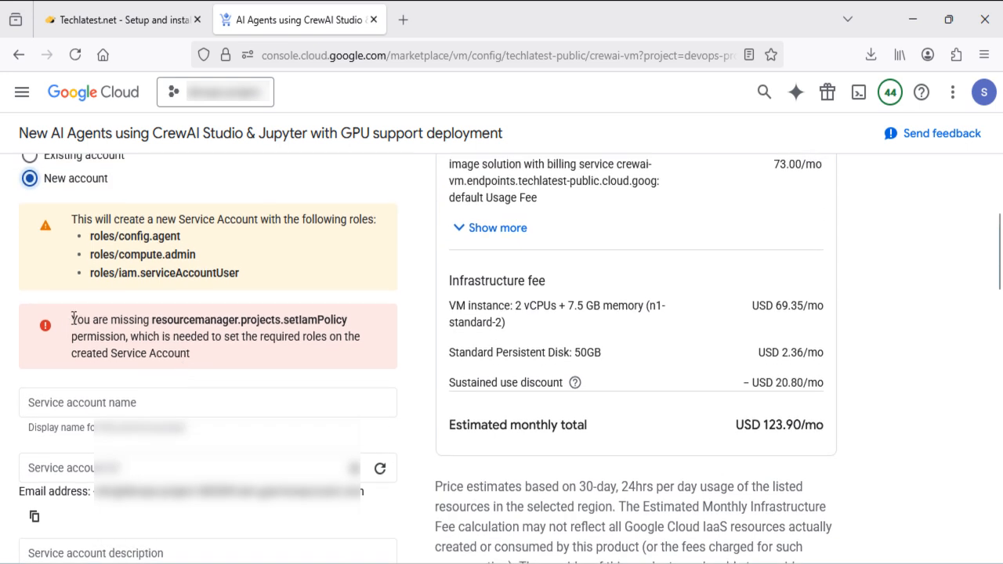
{"action": "left_click_drag", "start_coordinate": [72, 319], "coordinate": [208, 359]}
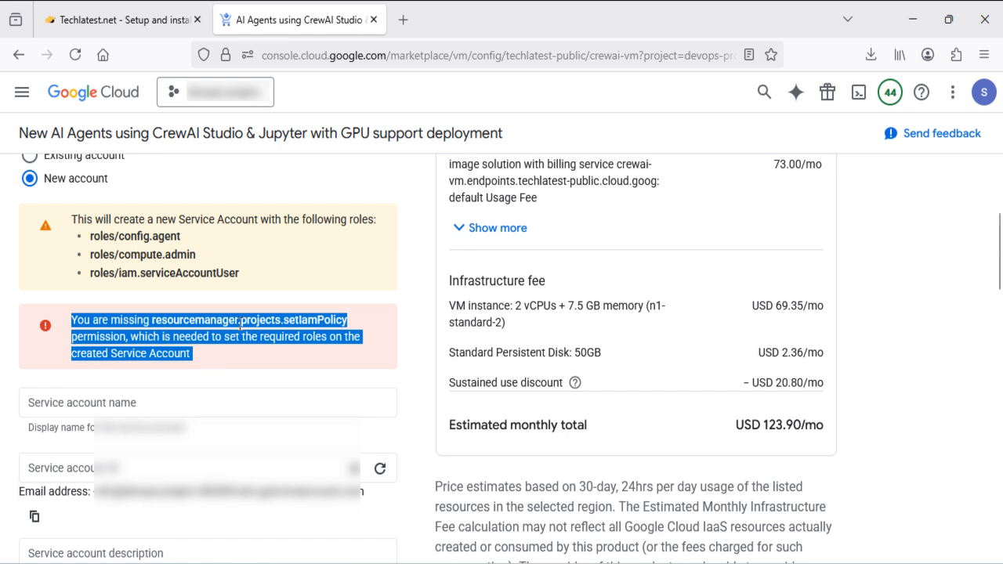
{"action": "left_click", "coordinate": [135, 8]}
{"action": "scroll", "coordinate": [609, 302], "scroll_direction": "down", "scroll_amount": 10}
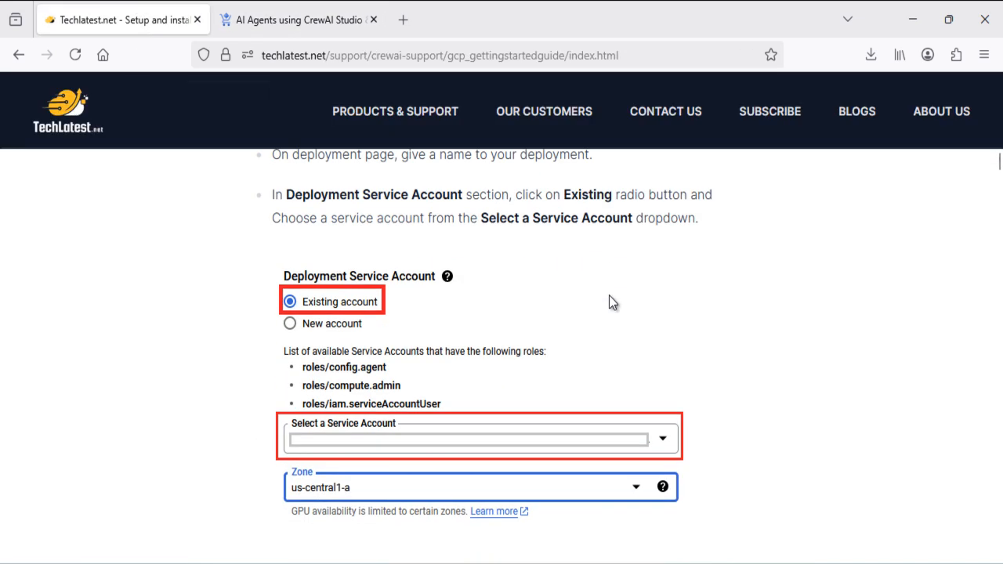
Open the 'Step by step guide to create GCP Service Account' link in a new tab
{"action": "scroll", "coordinate": [609, 302], "scroll_direction": "down", "scroll_amount": 5}
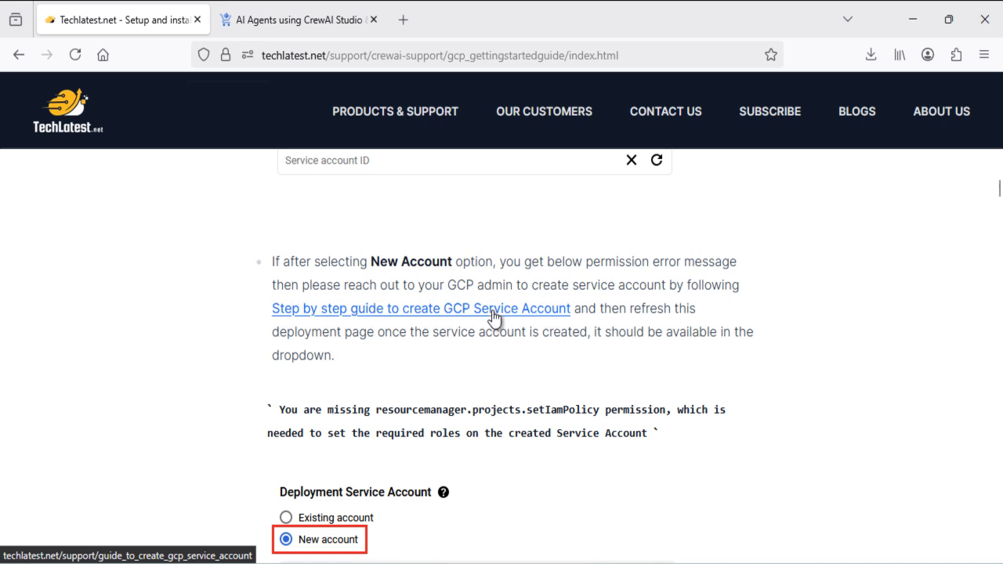
{"action": "right_click", "coordinate": [494, 314]}
{"action": "left_click", "coordinate": [541, 20]}
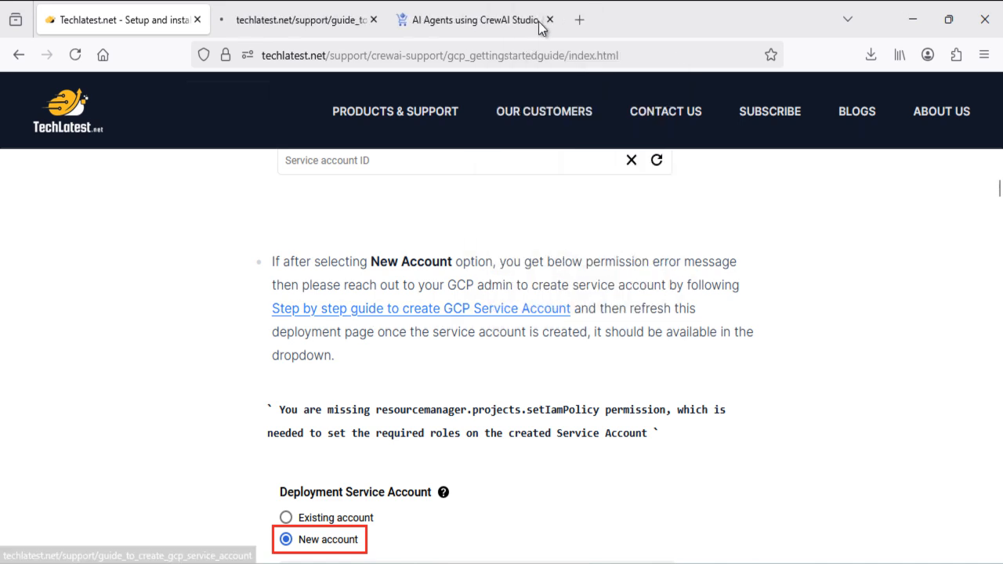
{"action": "left_click", "coordinate": [293, 8]}
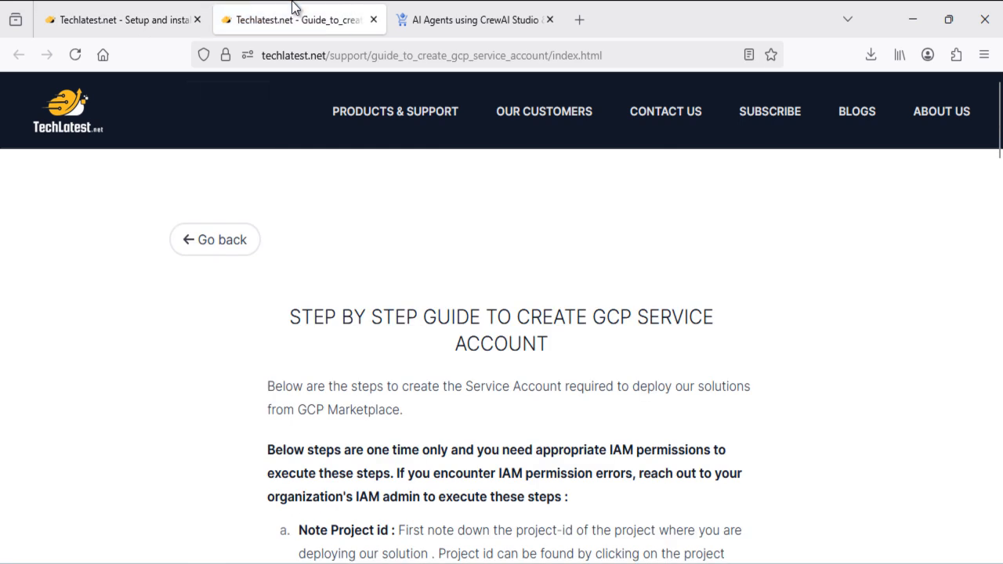
Read the service account guide, noting the account-name placeholder, then close it and return to the deployment
{"action": "scroll", "coordinate": [525, 443], "scroll_direction": "down", "scroll_amount": 8}
{"action": "scroll", "coordinate": [524, 443], "scroll_direction": "down", "scroll_amount": 10}
{"action": "scroll", "coordinate": [523, 439], "scroll_direction": "down", "scroll_amount": 3}
{"action": "scroll", "coordinate": [541, 441], "scroll_direction": "up", "scroll_amount": 1}
{"action": "scroll", "coordinate": [524, 440], "scroll_direction": "down", "scroll_amount": 1}
{"action": "scroll", "coordinate": [525, 441], "scroll_direction": "down", "scroll_amount": 5}
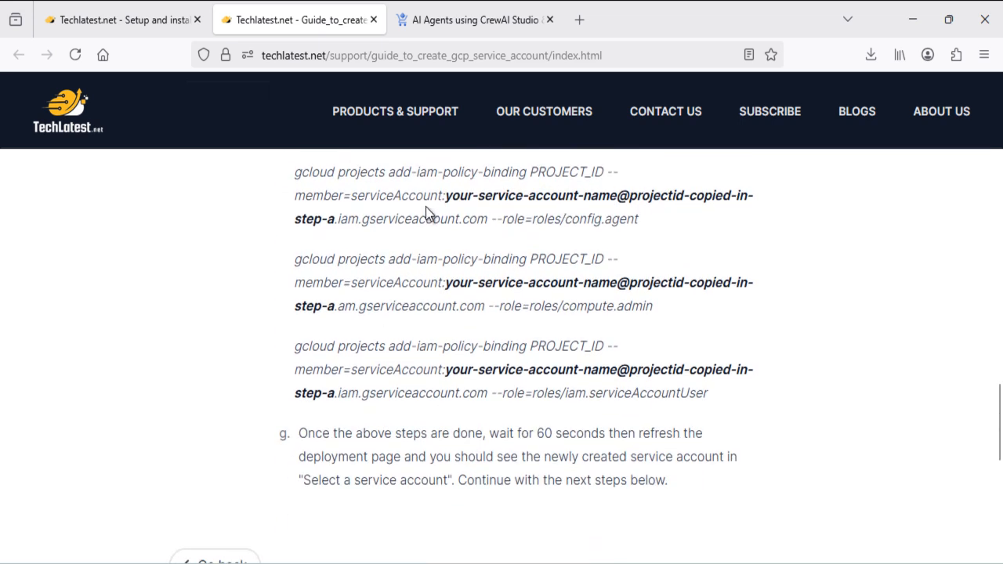
{"action": "left_click_drag", "start_coordinate": [451, 189], "coordinate": [786, 202]}
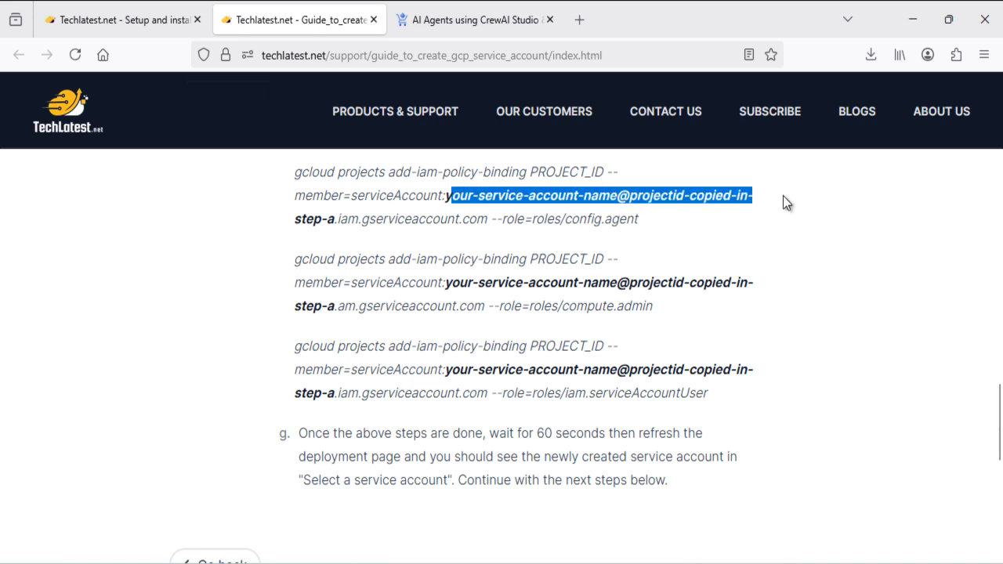
{"action": "scroll", "coordinate": [662, 302], "scroll_direction": "down", "scroll_amount": 4}
{"action": "scroll", "coordinate": [663, 303], "scroll_direction": "up", "scroll_amount": 2}
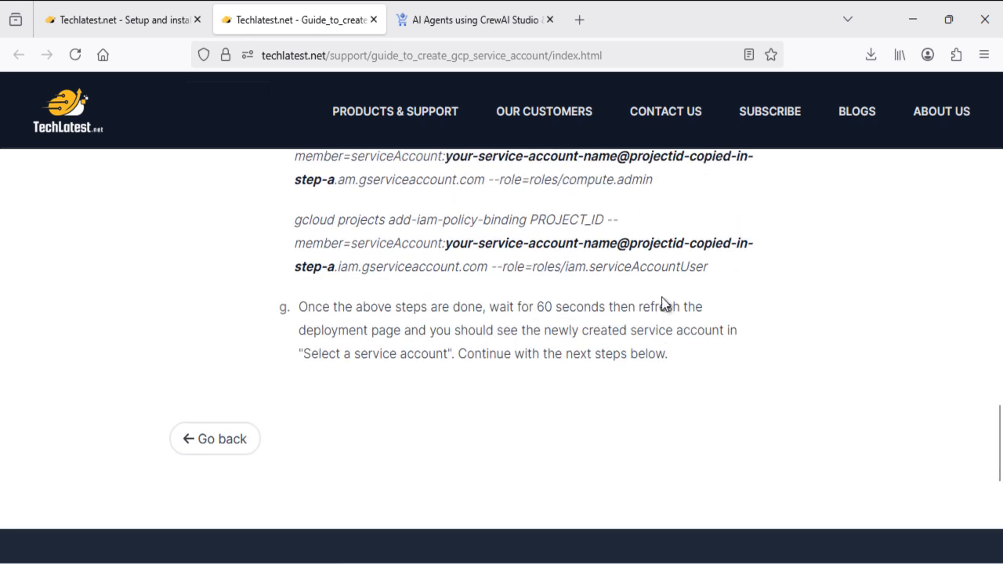
{"action": "left_click", "coordinate": [371, 26]}
{"action": "left_click", "coordinate": [282, 17]}
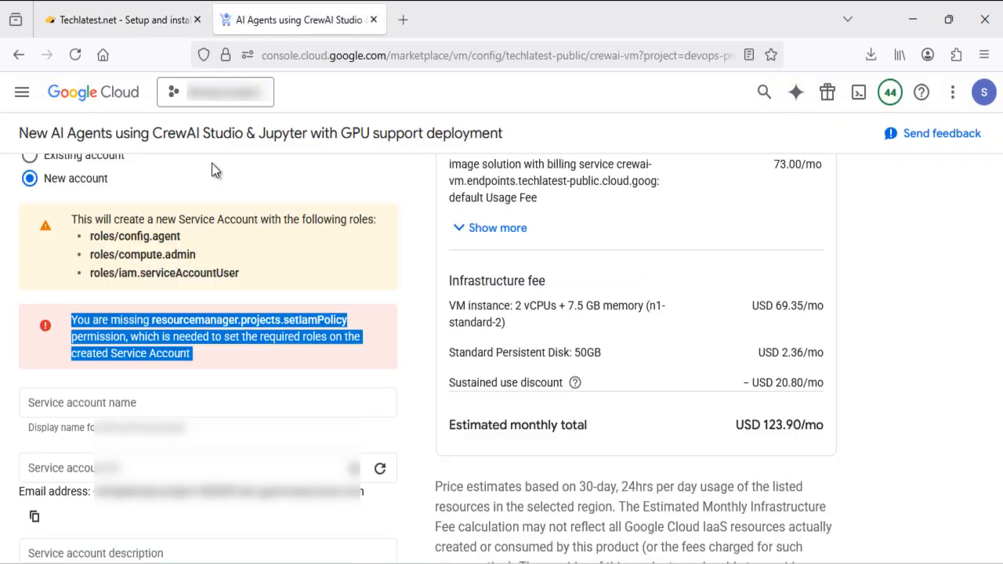
Switch back to Existing account for the service account and expand the image usage fee details
{"action": "scroll", "coordinate": [243, 360], "scroll_direction": "up", "scroll_amount": 2}
{"action": "left_click", "coordinate": [30, 315]}
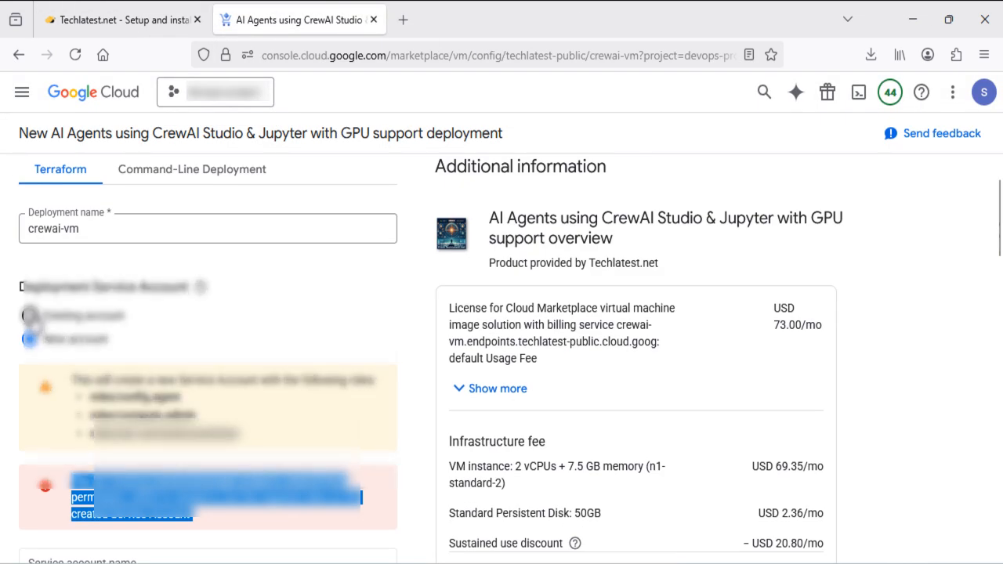
{"action": "scroll", "coordinate": [251, 341], "scroll_direction": "down", "scroll_amount": 3}
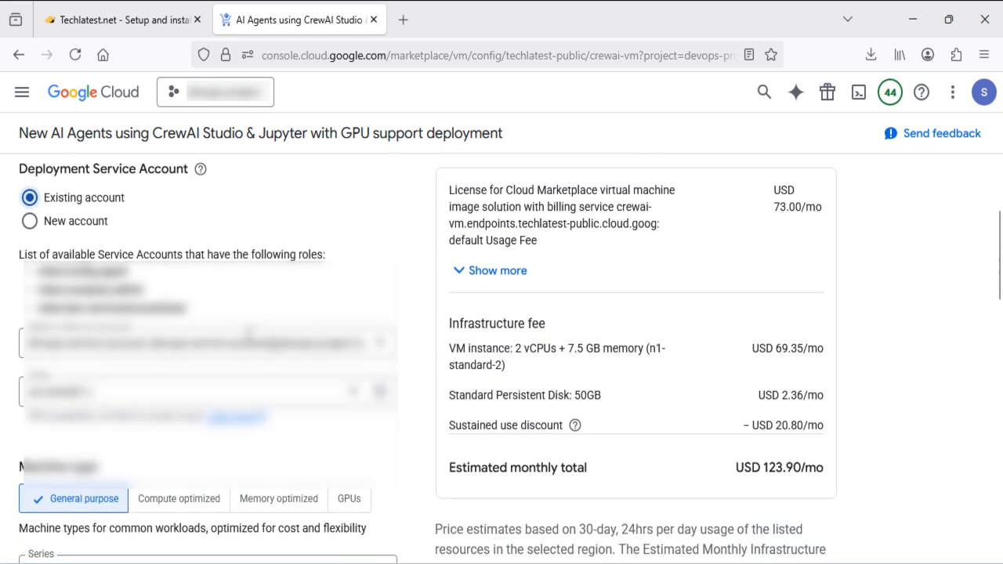
{"action": "scroll", "coordinate": [250, 342], "scroll_direction": "up", "scroll_amount": 1}
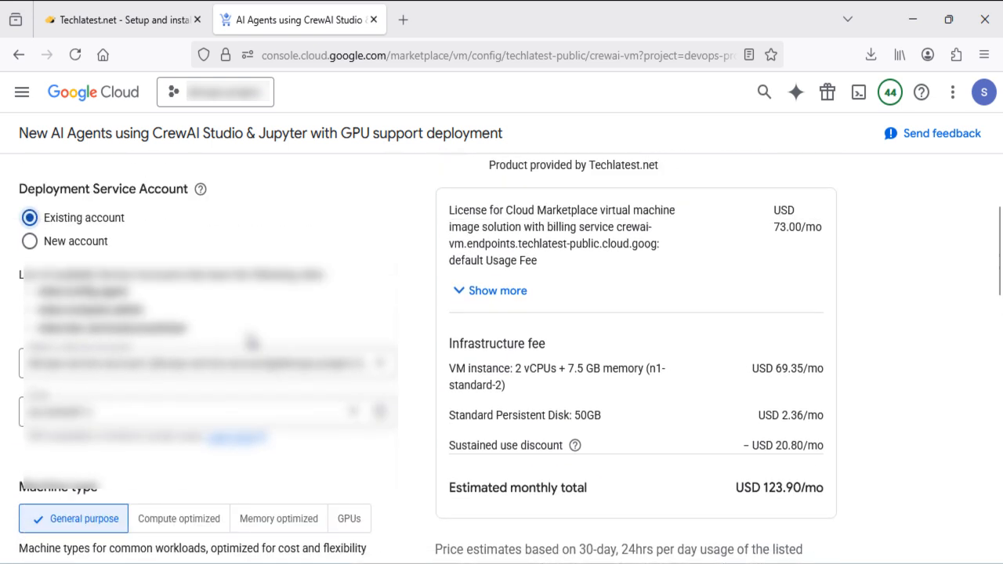
{"action": "left_click", "coordinate": [460, 293]}
{"action": "scroll", "coordinate": [368, 392], "scroll_direction": "down", "scroll_amount": 1}
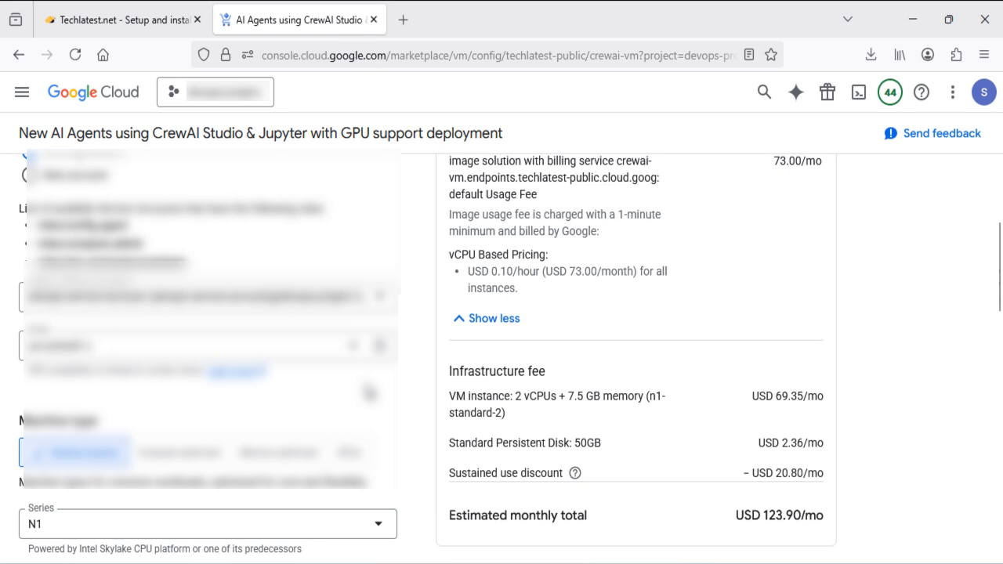
{"action": "scroll", "coordinate": [427, 357], "scroll_direction": "down", "scroll_amount": 2}
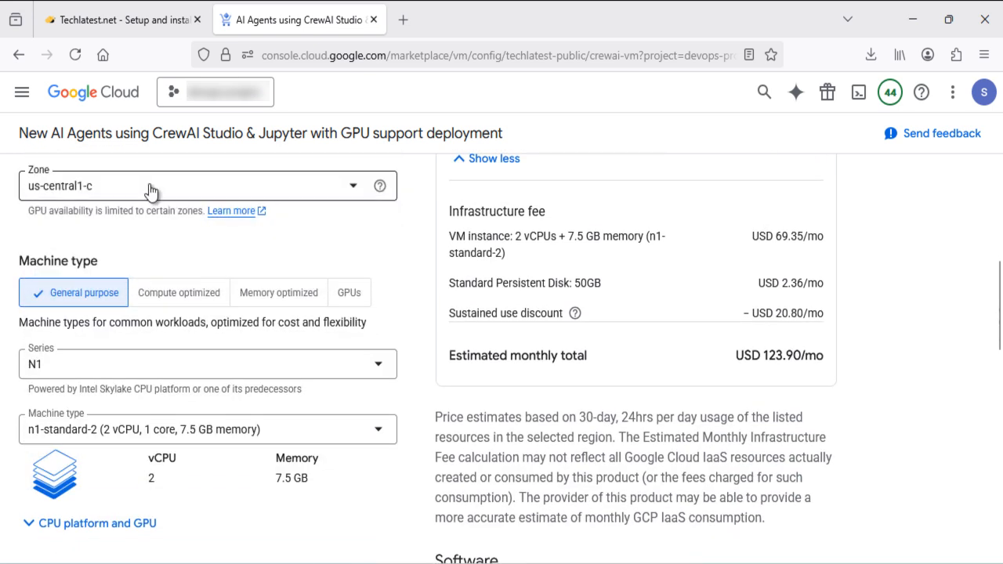
Check the Zone list and keep us-central1-c, with machine type n1-standard-2
{"action": "left_click", "coordinate": [341, 196]}
{"action": "scroll", "coordinate": [260, 282], "scroll_direction": "up", "scroll_amount": 3}
{"action": "scroll", "coordinate": [261, 282], "scroll_direction": "down", "scroll_amount": 10}
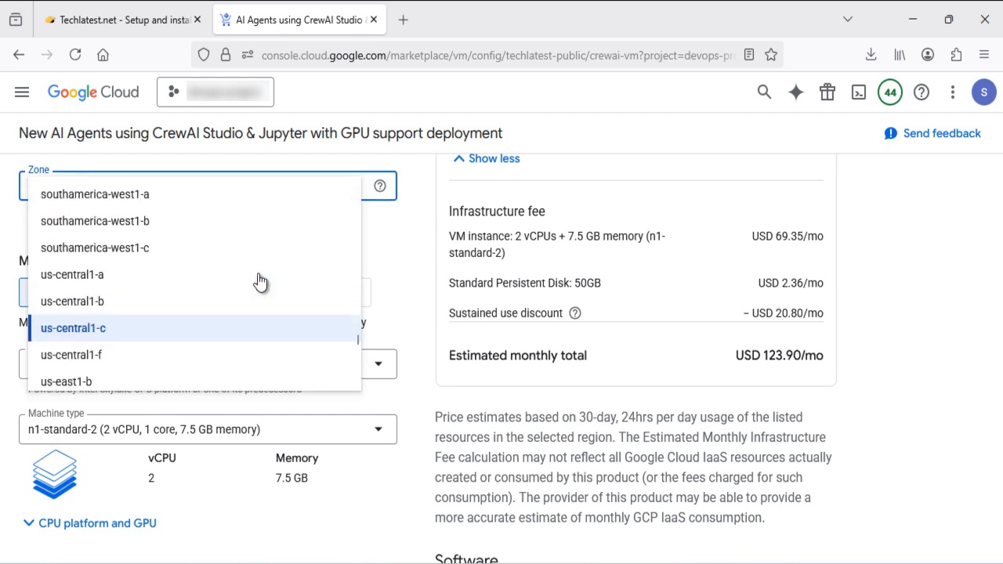
{"action": "left_click", "coordinate": [396, 235]}
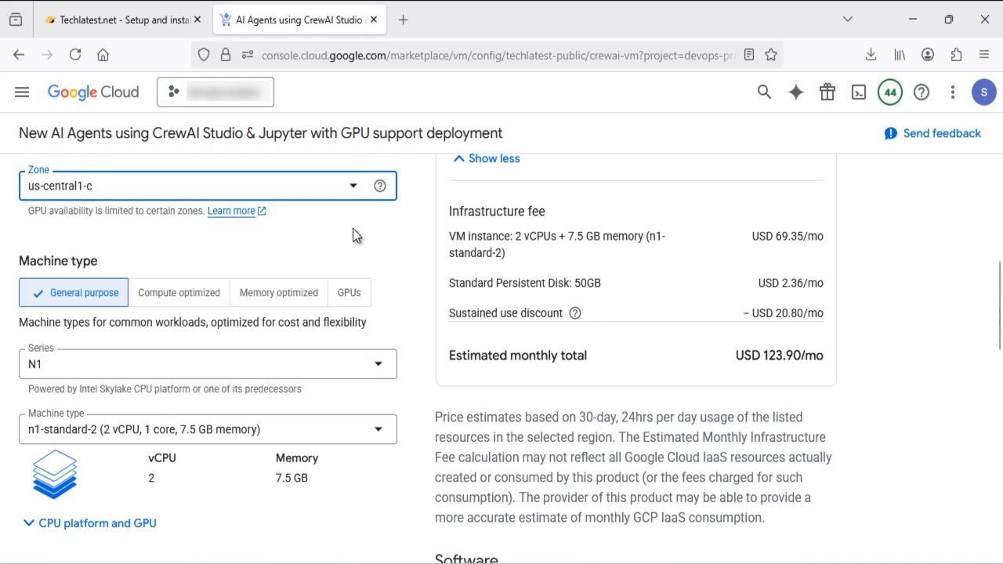
{"action": "scroll", "coordinate": [353, 233], "scroll_direction": "down", "scroll_amount": 1}
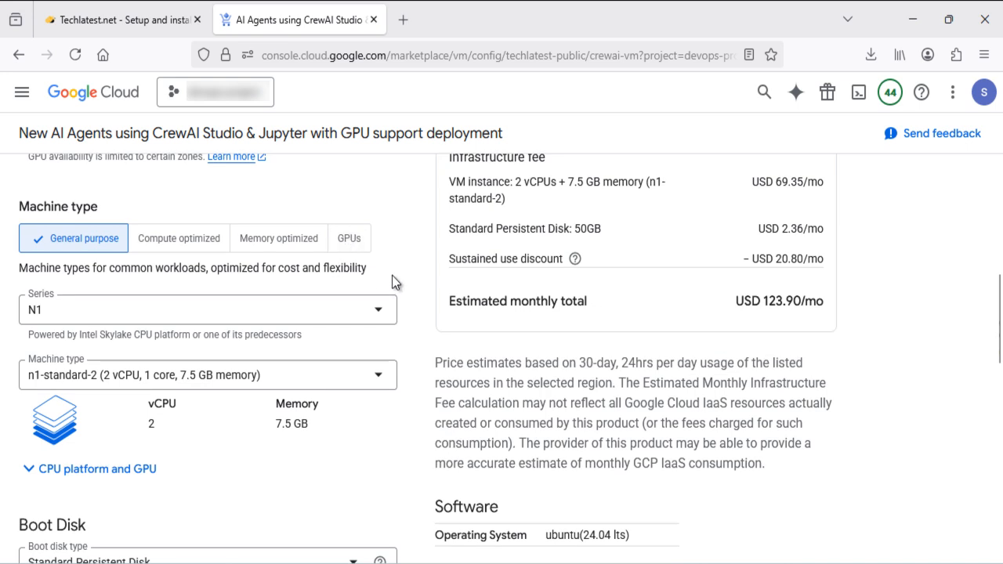
{"action": "scroll", "coordinate": [407, 270], "scroll_direction": "down", "scroll_amount": 1}
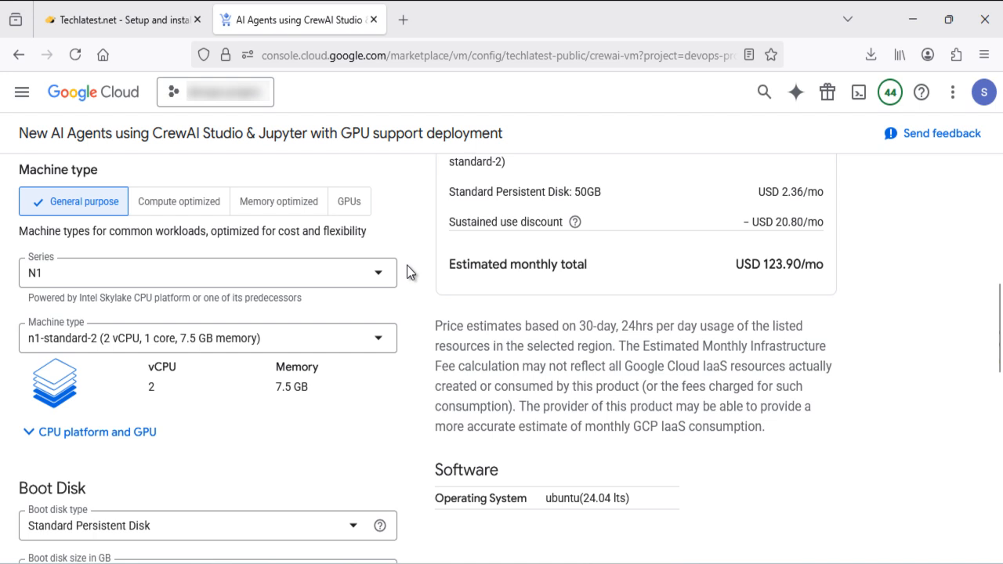
{"action": "left_click", "coordinate": [349, 205]}
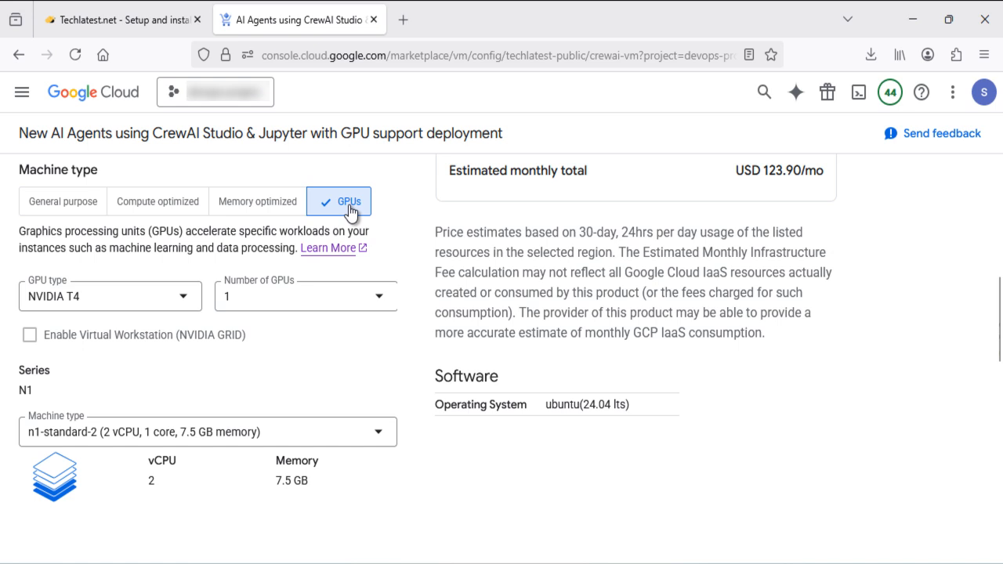
{"action": "left_click", "coordinate": [160, 298]}
{"action": "left_click", "coordinate": [111, 321]}
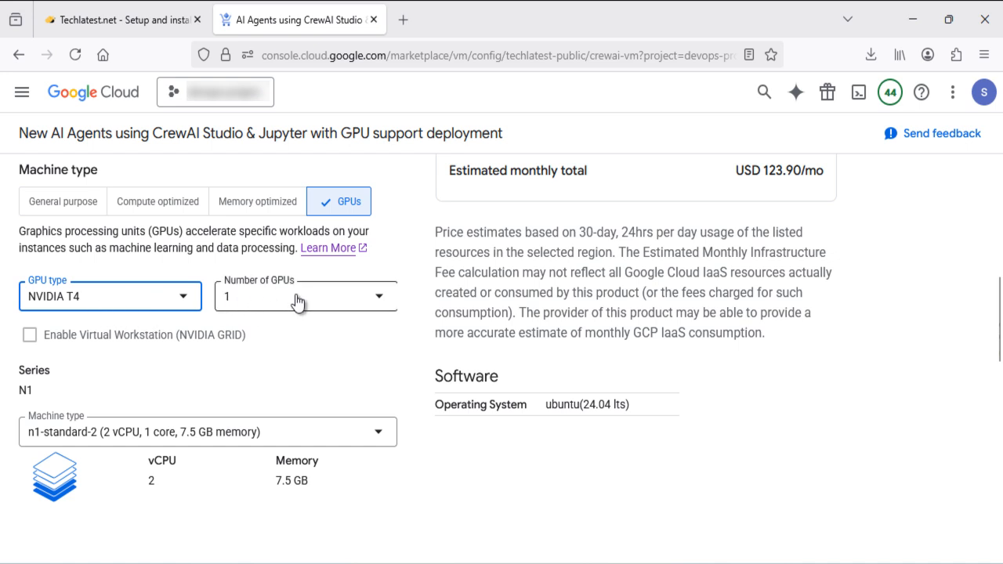
{"action": "scroll", "coordinate": [254, 342], "scroll_direction": "down", "scroll_amount": 1}
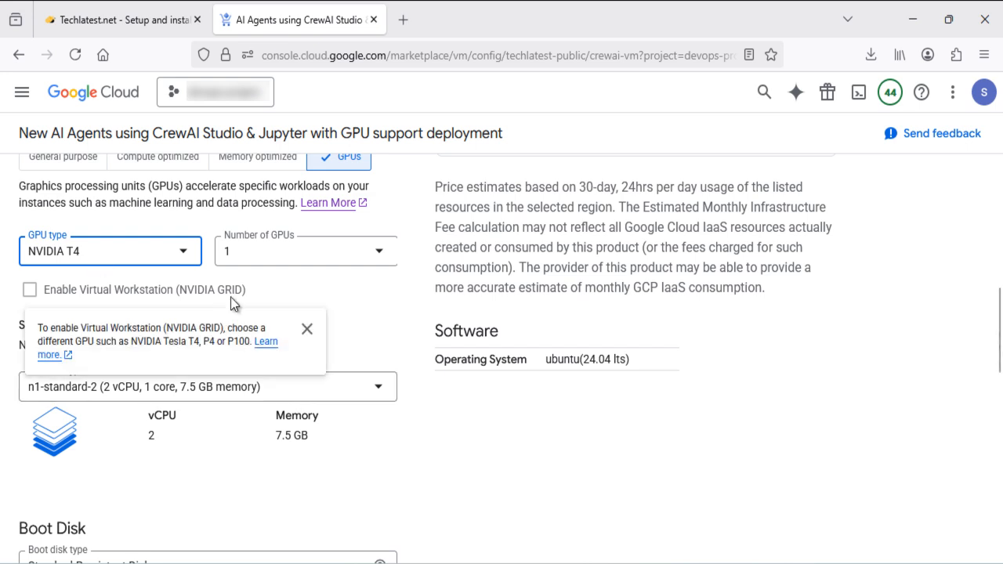
{"action": "scroll", "coordinate": [232, 302], "scroll_direction": "up", "scroll_amount": 3}
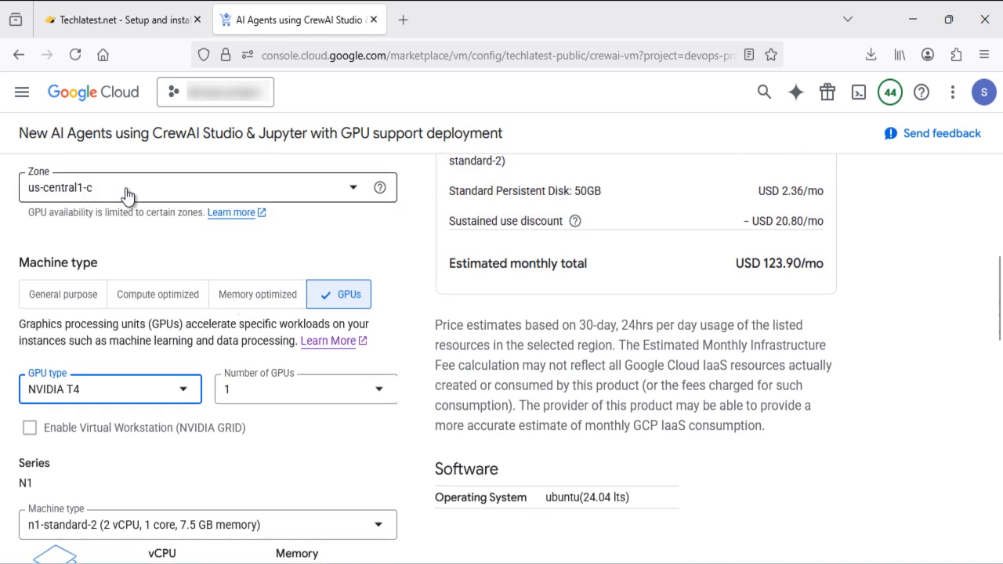
{"action": "scroll", "coordinate": [232, 376], "scroll_direction": "down", "scroll_amount": 2}
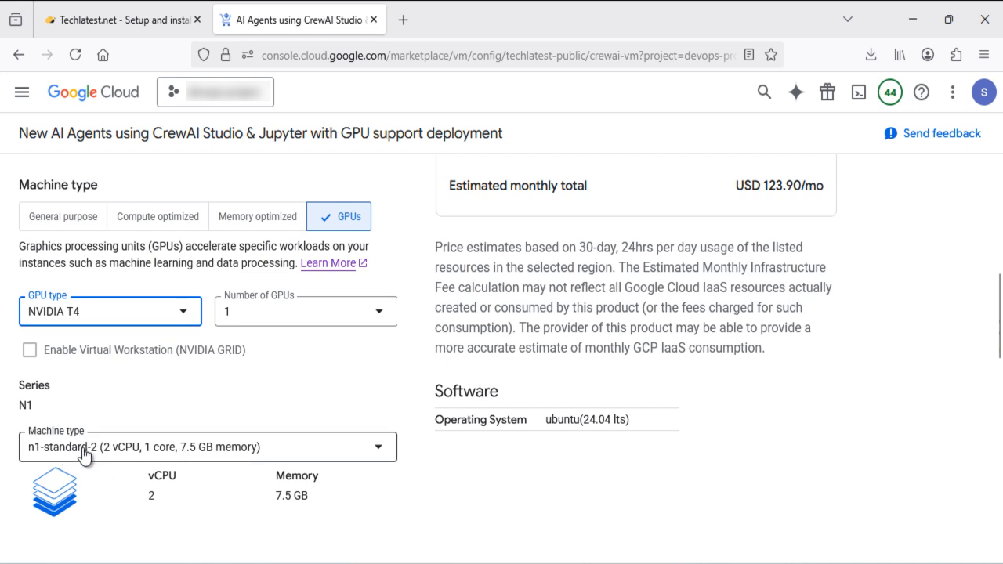
{"action": "scroll", "coordinate": [232, 366], "scroll_direction": "down", "scroll_amount": 2}
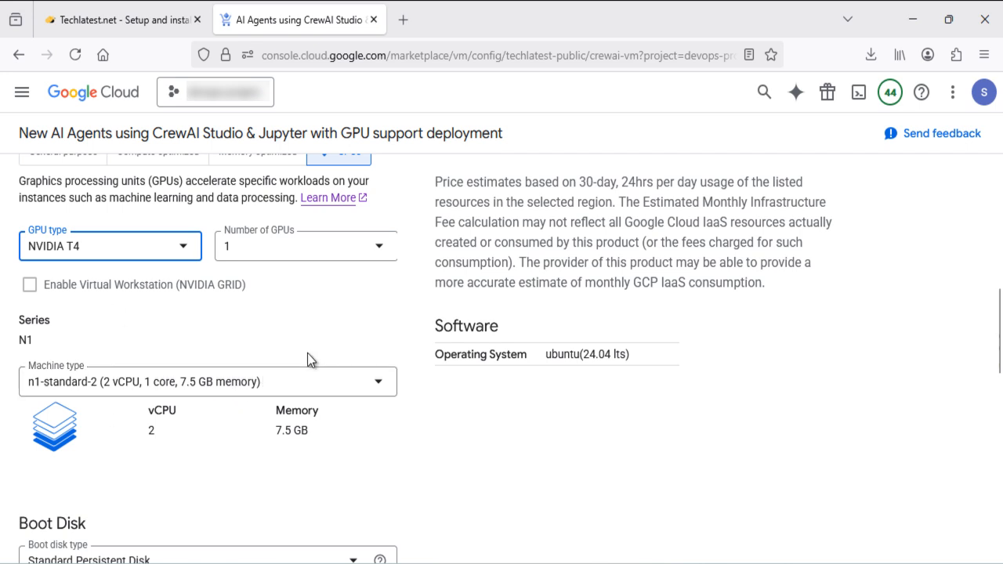
{"action": "scroll", "coordinate": [308, 352], "scroll_direction": "up", "scroll_amount": 2}
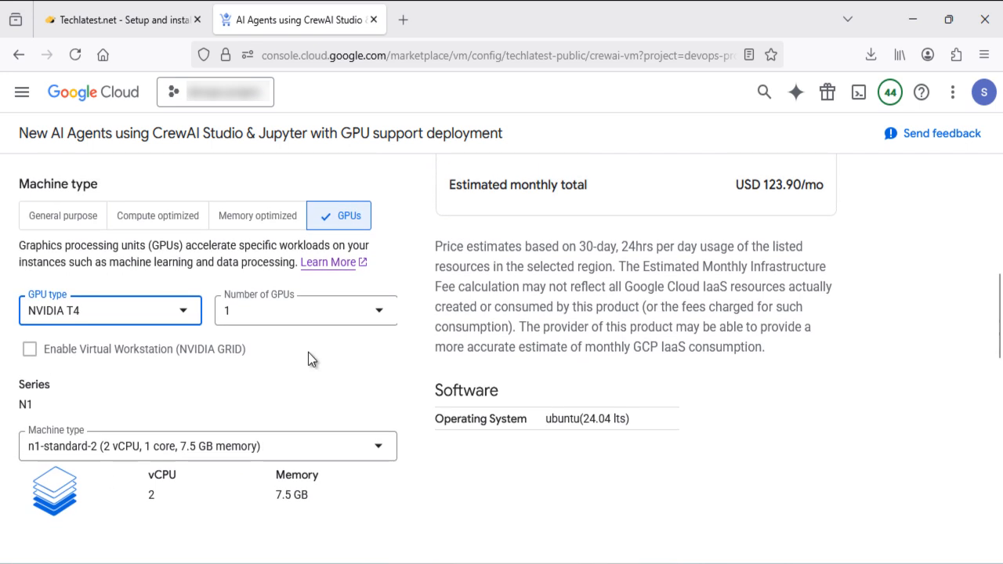
{"action": "left_click", "coordinate": [48, 225]}
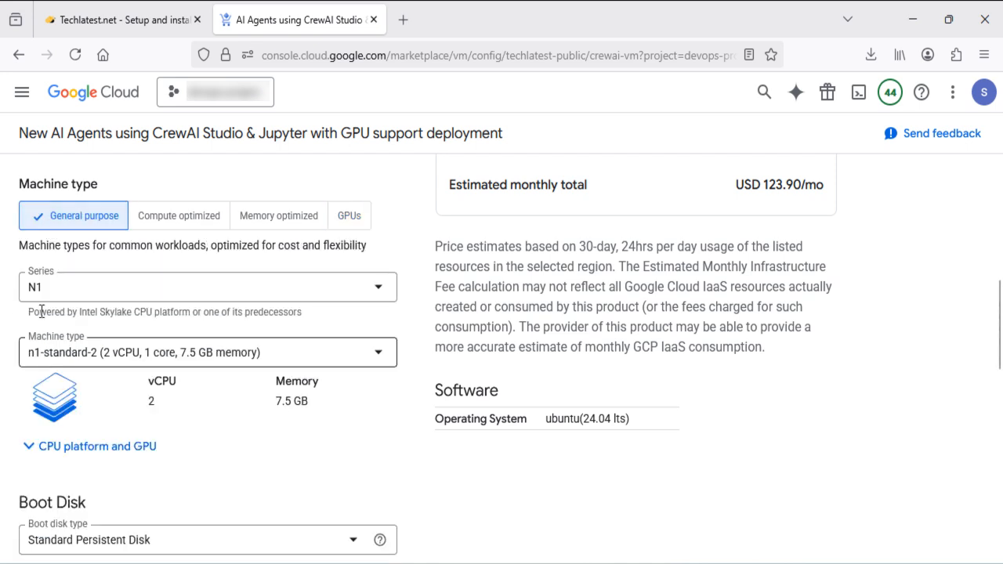
{"action": "left_click", "coordinate": [166, 294]}
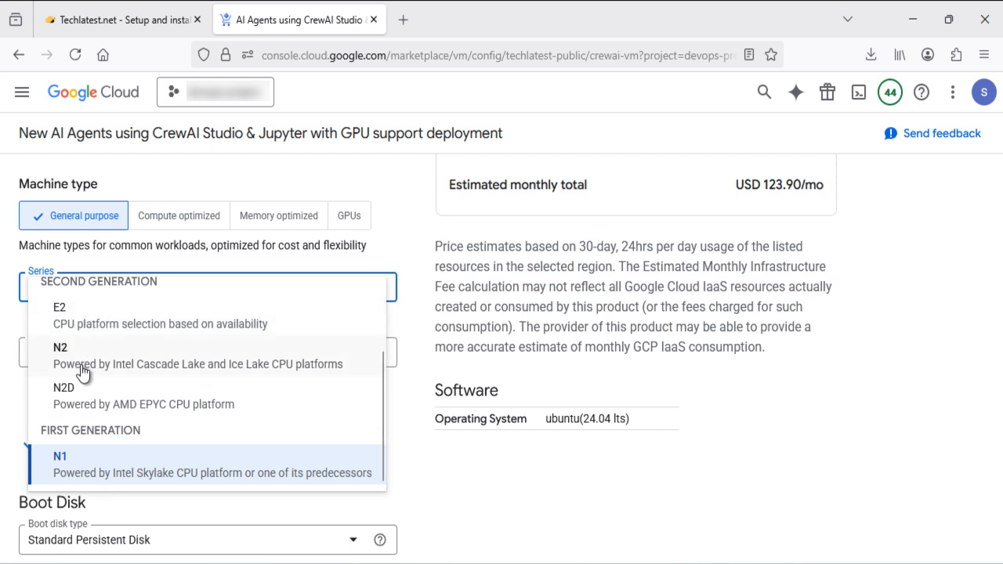
{"action": "left_click", "coordinate": [18, 423]}
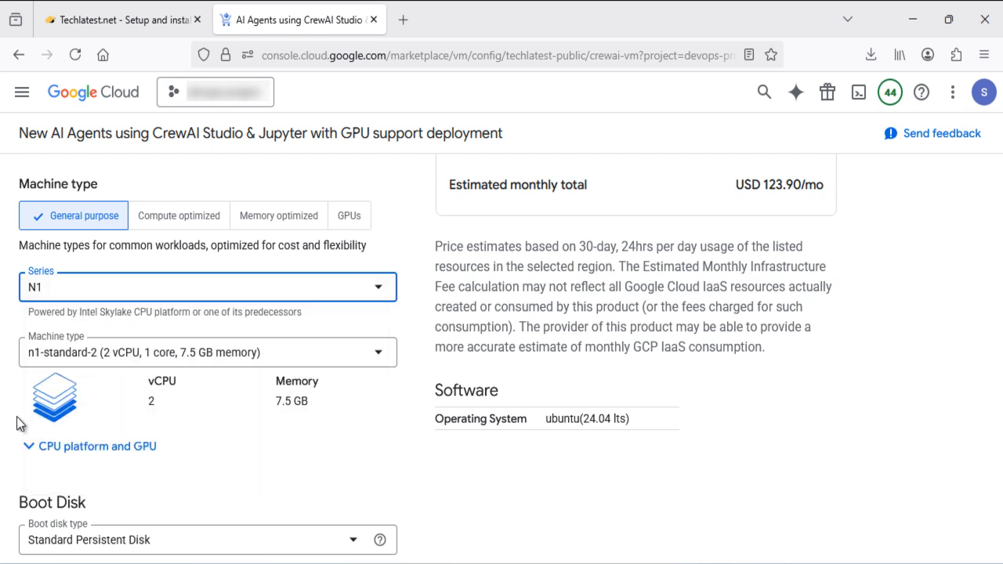
{"action": "left_click", "coordinate": [275, 361]}
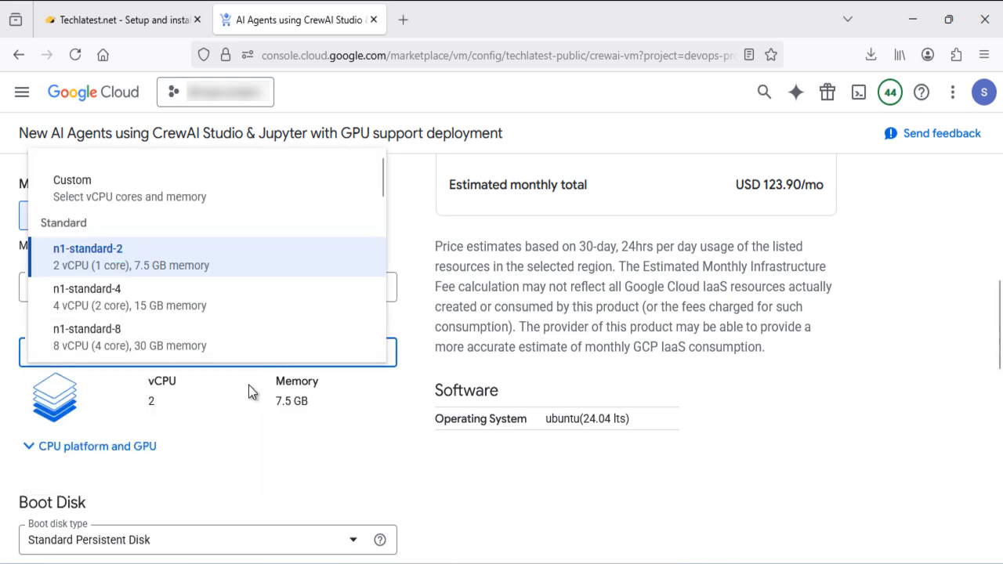
{"action": "scroll", "coordinate": [168, 322], "scroll_direction": "down", "scroll_amount": 3}
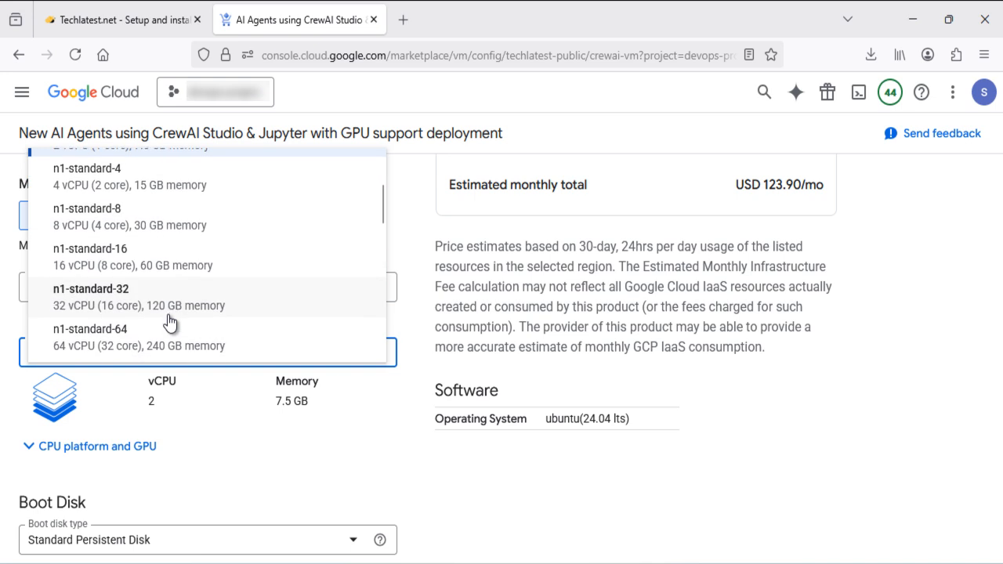
{"action": "scroll", "coordinate": [141, 309], "scroll_direction": "up", "scroll_amount": 3}
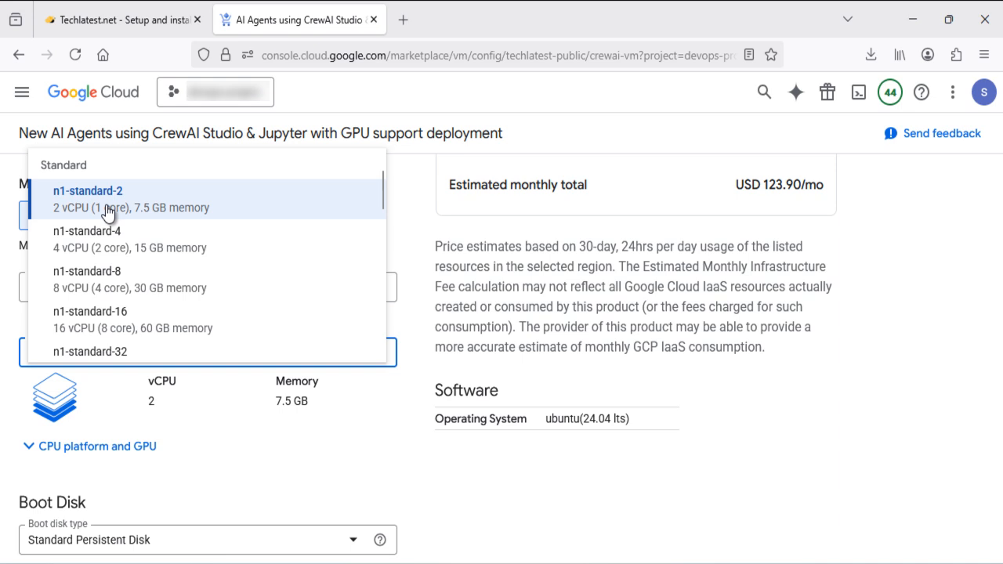
{"action": "left_click", "coordinate": [108, 207]}
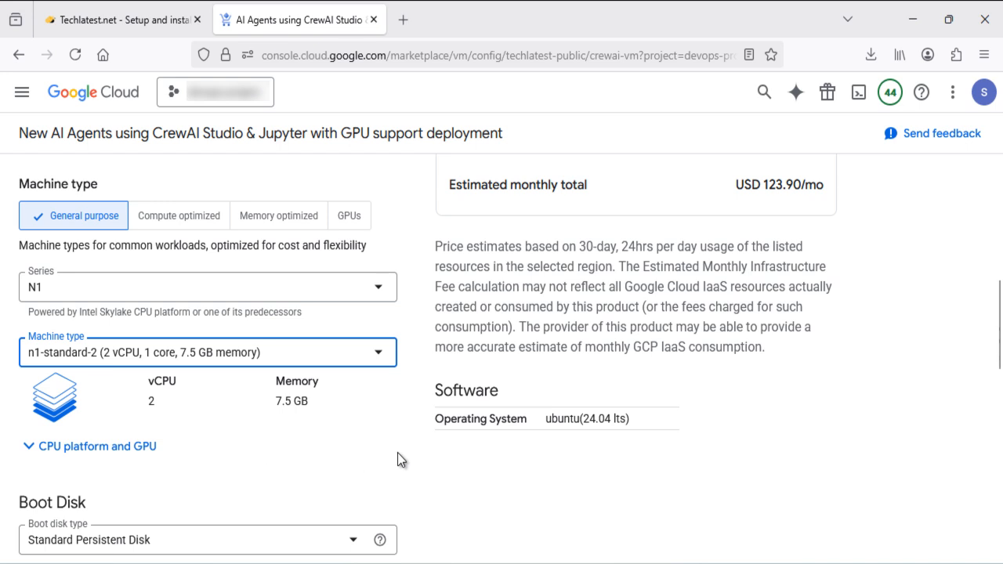
{"action": "scroll", "coordinate": [397, 460], "scroll_direction": "down", "scroll_amount": 2}
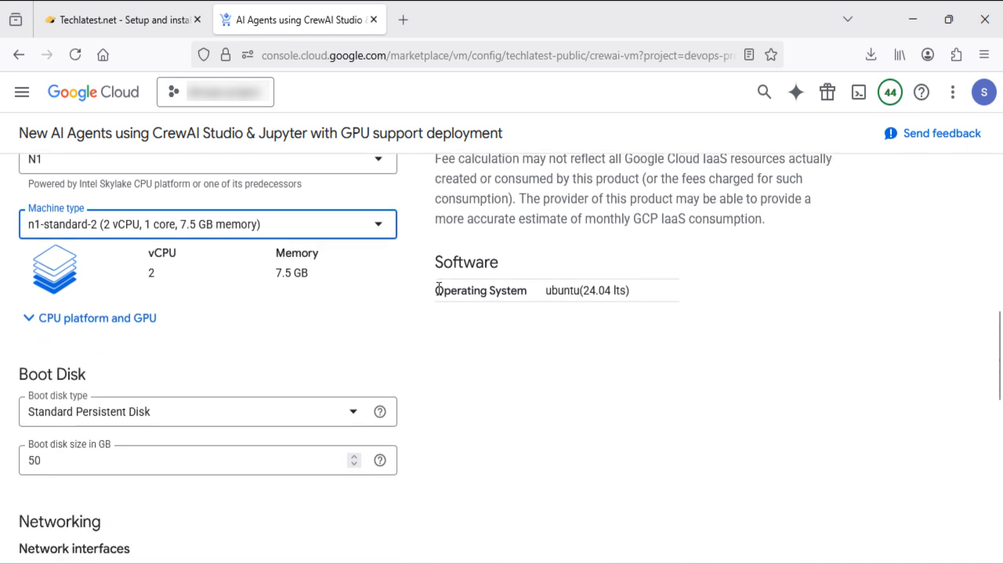
{"action": "left_click_drag", "start_coordinate": [439, 289], "coordinate": [631, 308]}
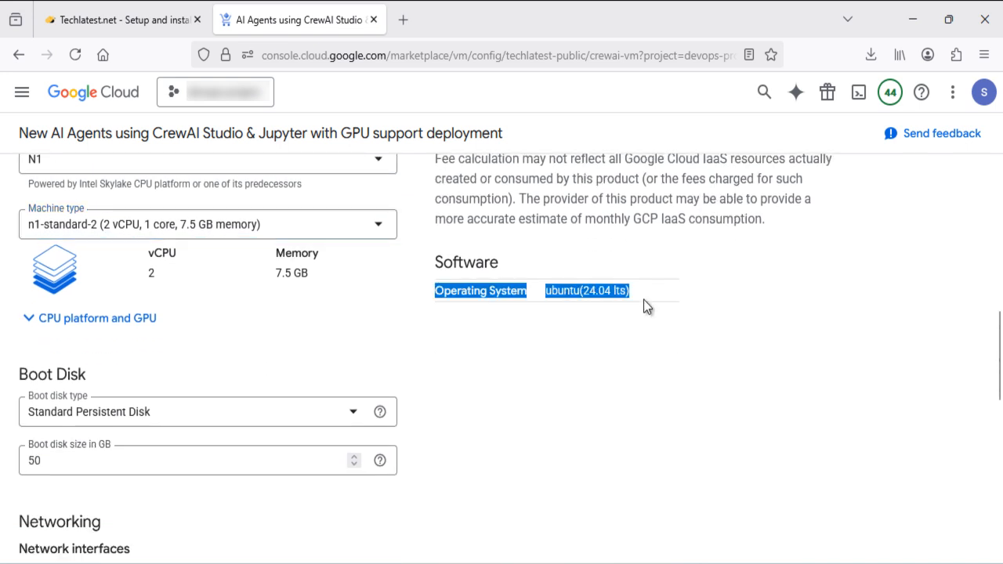
{"action": "left_click", "coordinate": [643, 294]}
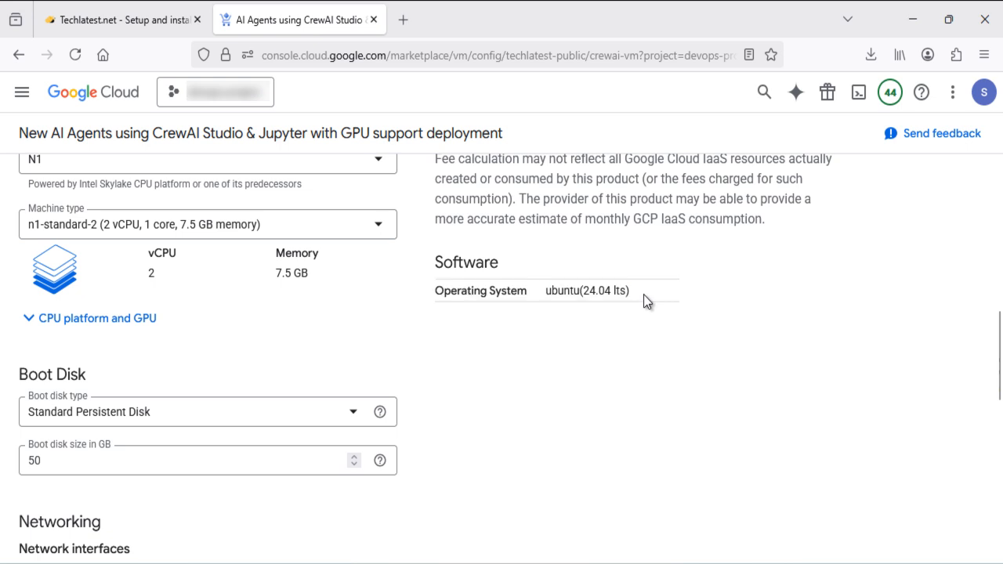
{"action": "scroll", "coordinate": [290, 317], "scroll_direction": "down", "scroll_amount": 2}
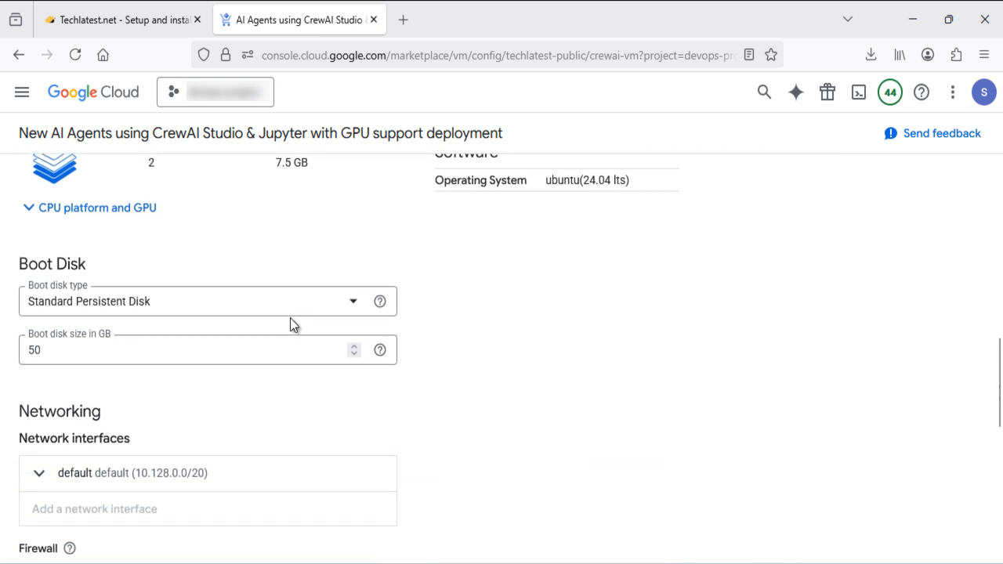
{"action": "left_click", "coordinate": [53, 350]}
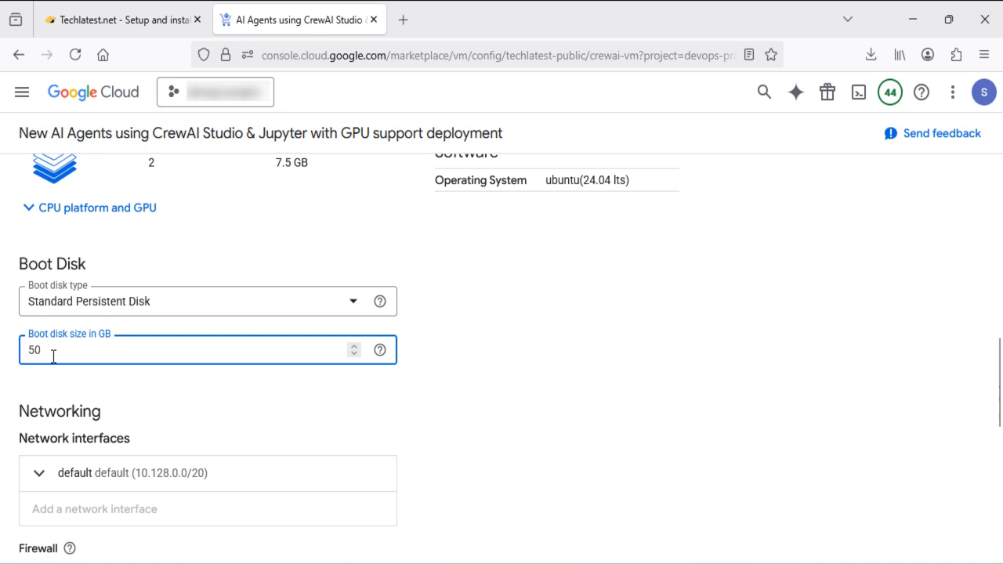
{"action": "scroll", "coordinate": [162, 383], "scroll_direction": "down", "scroll_amount": 3}
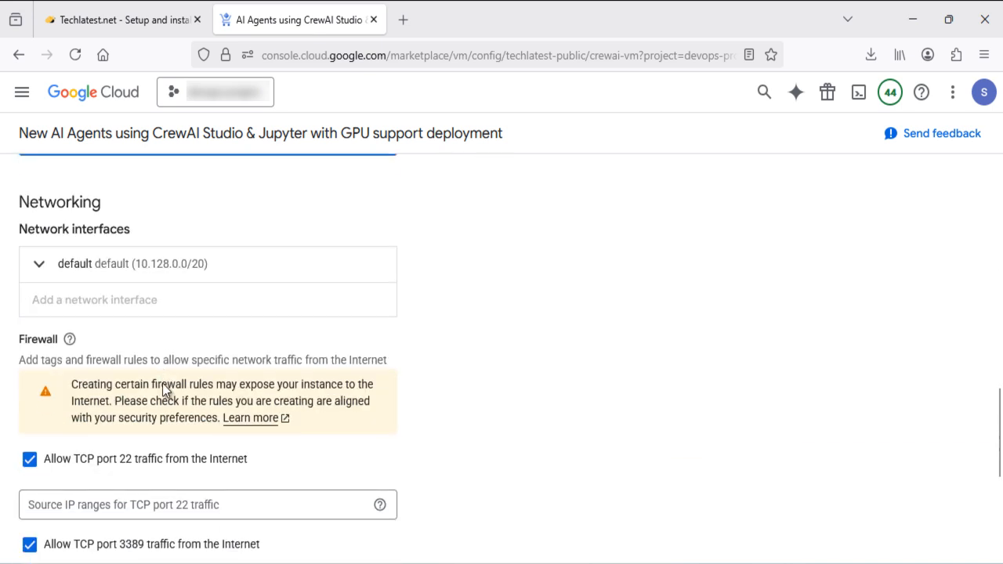
{"action": "scroll", "coordinate": [162, 383], "scroll_direction": "down", "scroll_amount": 1}
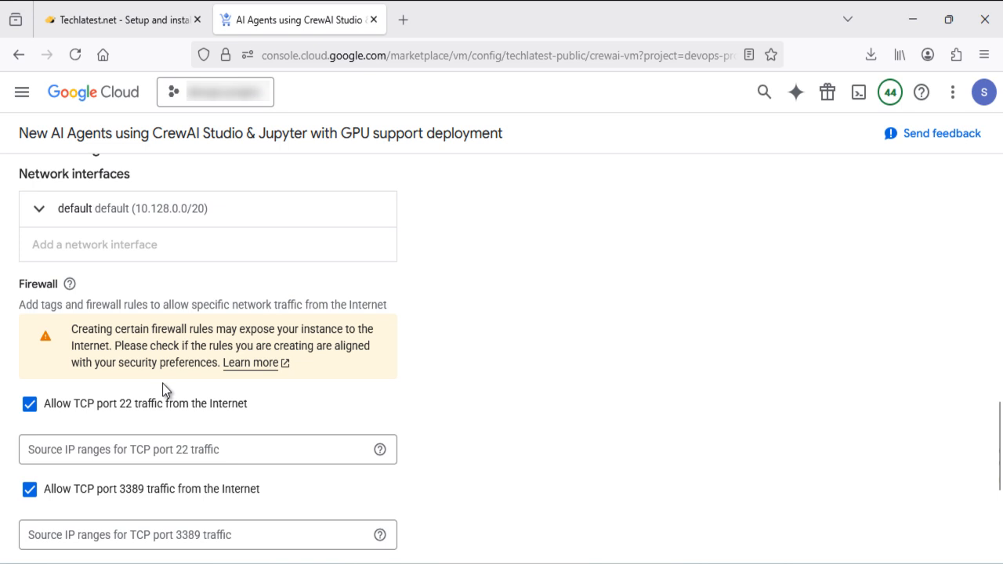
{"action": "scroll", "coordinate": [162, 383], "scroll_direction": "down", "scroll_amount": 1}
{"action": "scroll", "coordinate": [162, 383], "scroll_direction": "up", "scroll_amount": 1}
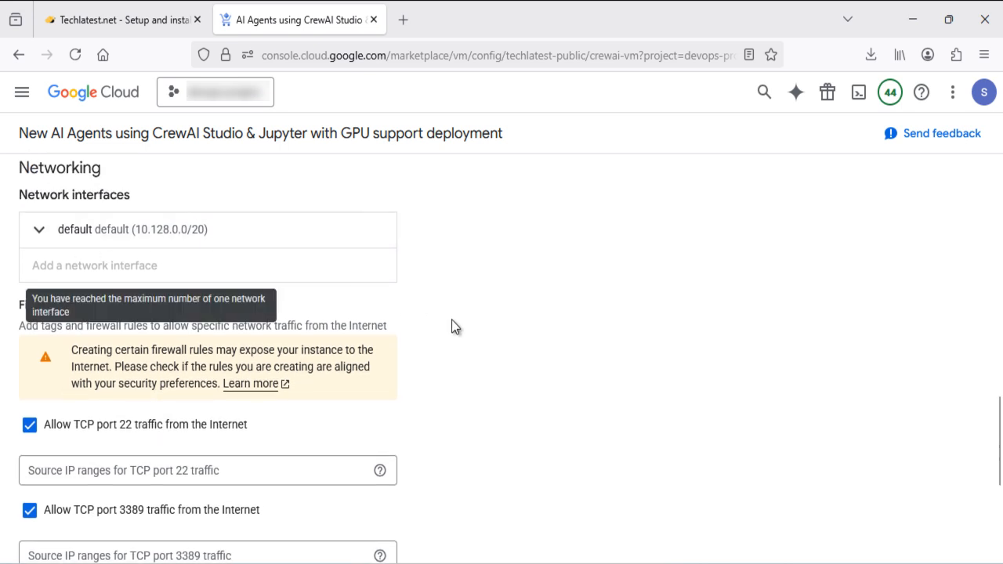
{"action": "scroll", "coordinate": [502, 333], "scroll_direction": "down", "scroll_amount": 3}
{"action": "scroll", "coordinate": [501, 335], "scroll_direction": "down", "scroll_amount": 1}
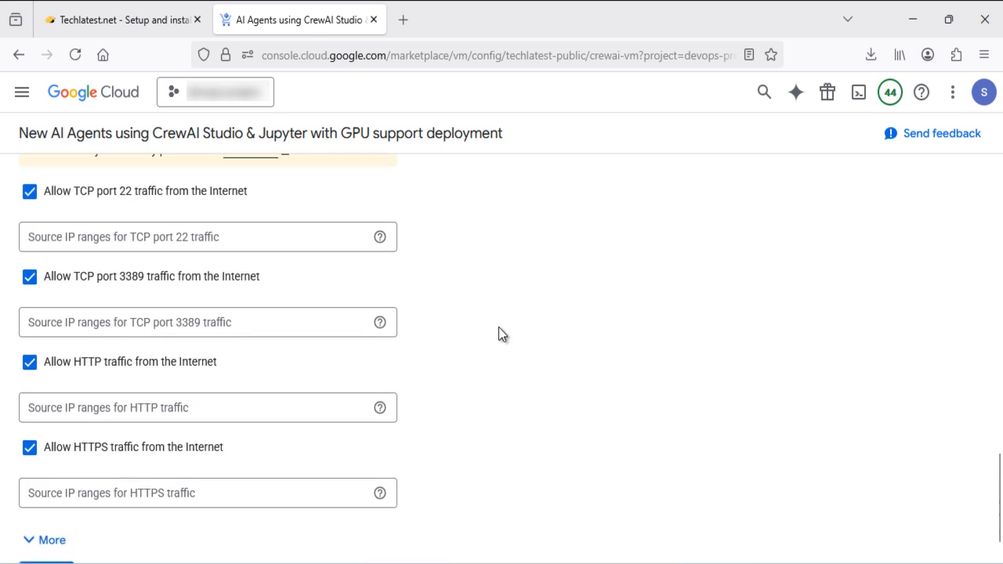
{"action": "left_click", "coordinate": [239, 234]}
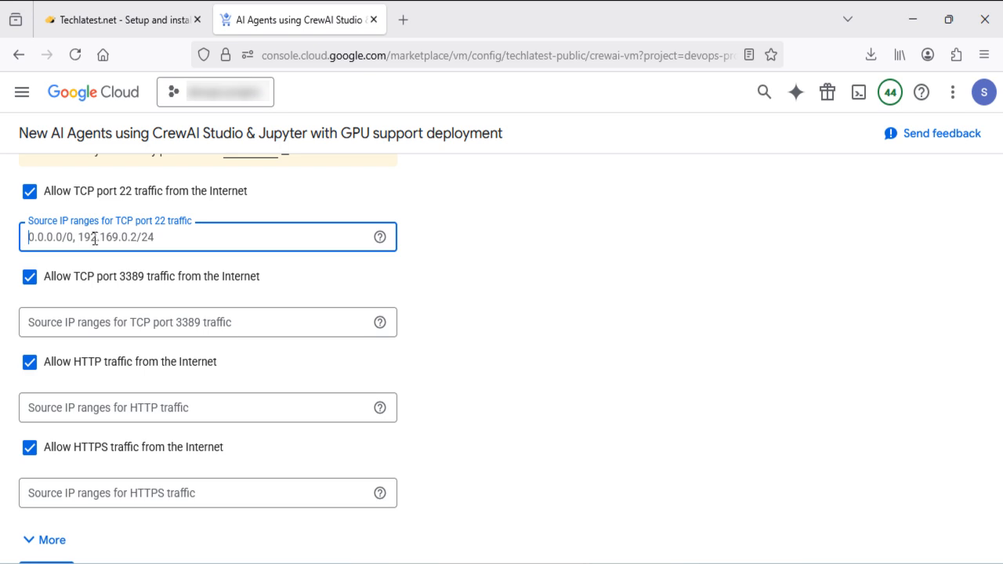
Enter source range 0.0.0.0/0 for TCP 22, TCP 3389, HTTP and HTTPS traffic
{"action": "type", "text": "0.0."}
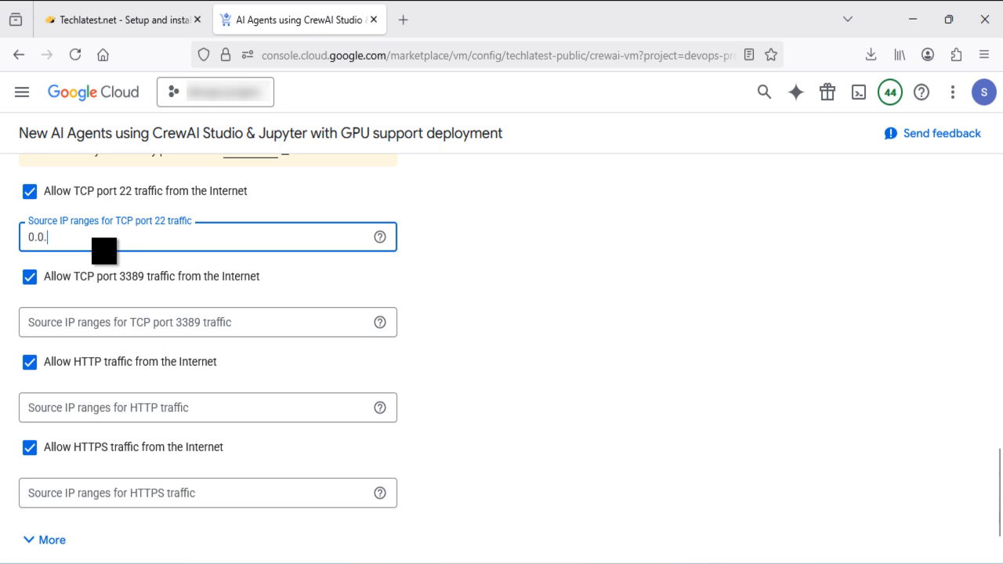
{"action": "type", "text": "0.0/0"}
{"action": "left_click", "coordinate": [72, 323]}
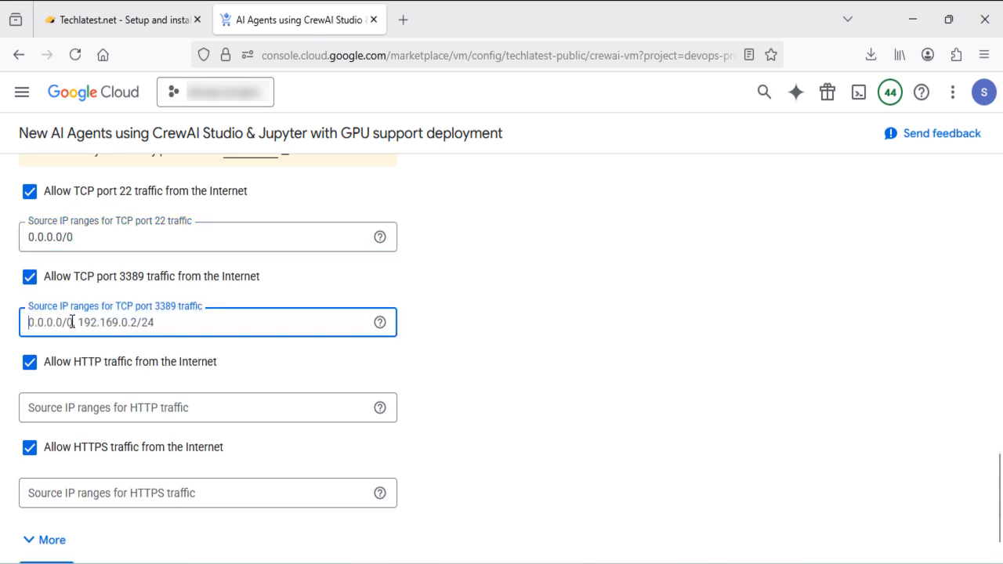
{"action": "type", "text": "0.0."}
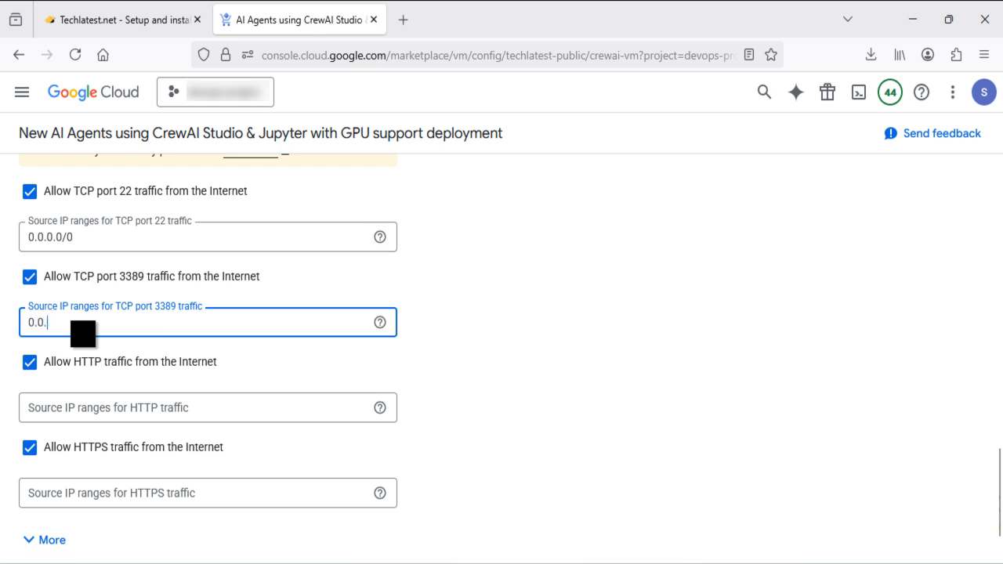
{"action": "type", "text": "0.0/0"}
{"action": "left_click", "coordinate": [84, 409]}
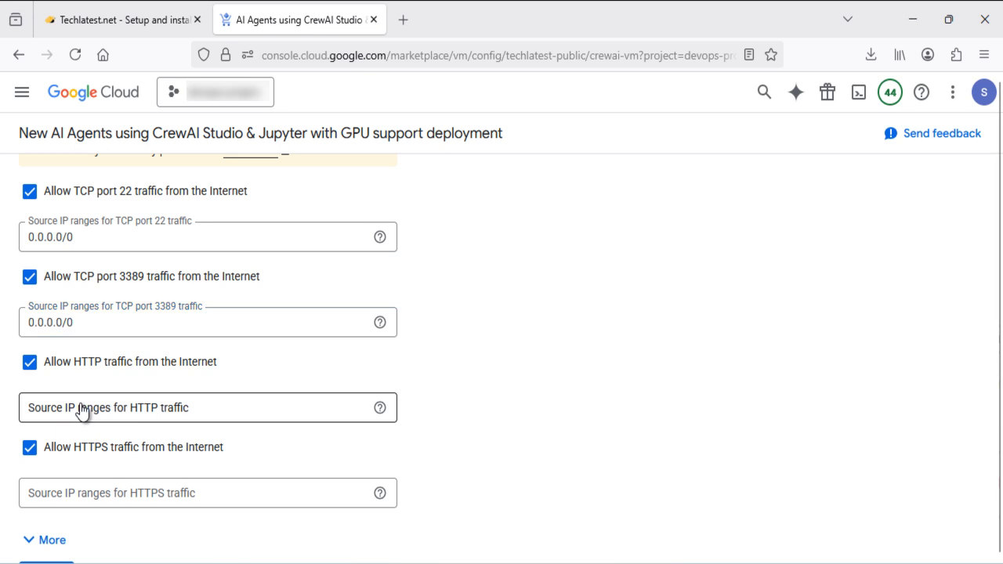
{"action": "type", "text": "0."}
{"action": "left_click", "coordinate": [79, 426]}
{"action": "left_click", "coordinate": [114, 493]}
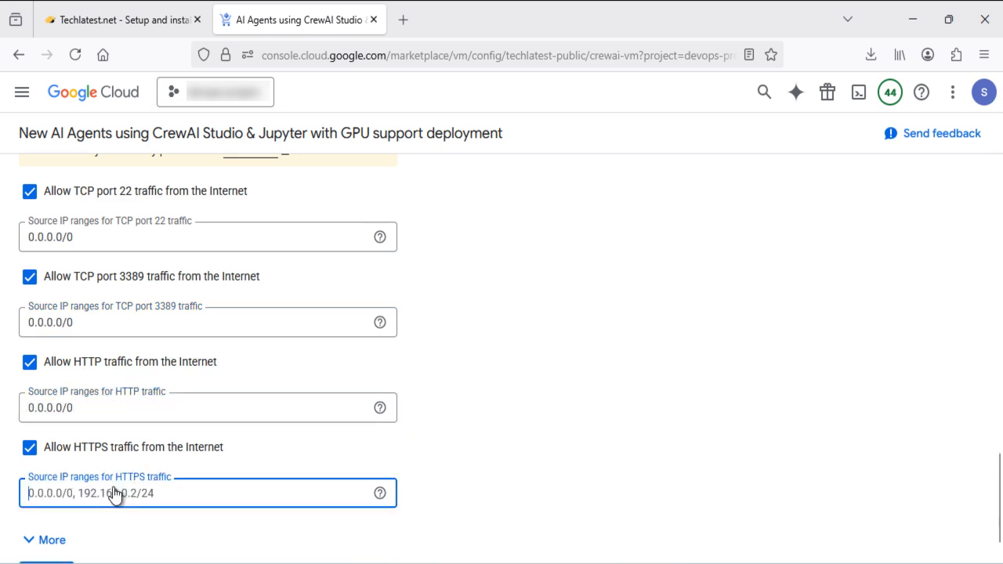
{"action": "type", "text": "0"}
{"action": "key", "text": "Down"}
{"action": "key", "text": "Return"}
Deploy crewai-vm and confirm its VM and four firewall rules (443, 3389, 80, 22) are created
{"action": "scroll", "coordinate": [522, 432], "scroll_direction": "down", "scroll_amount": 1}
{"action": "left_click", "coordinate": [49, 536]}
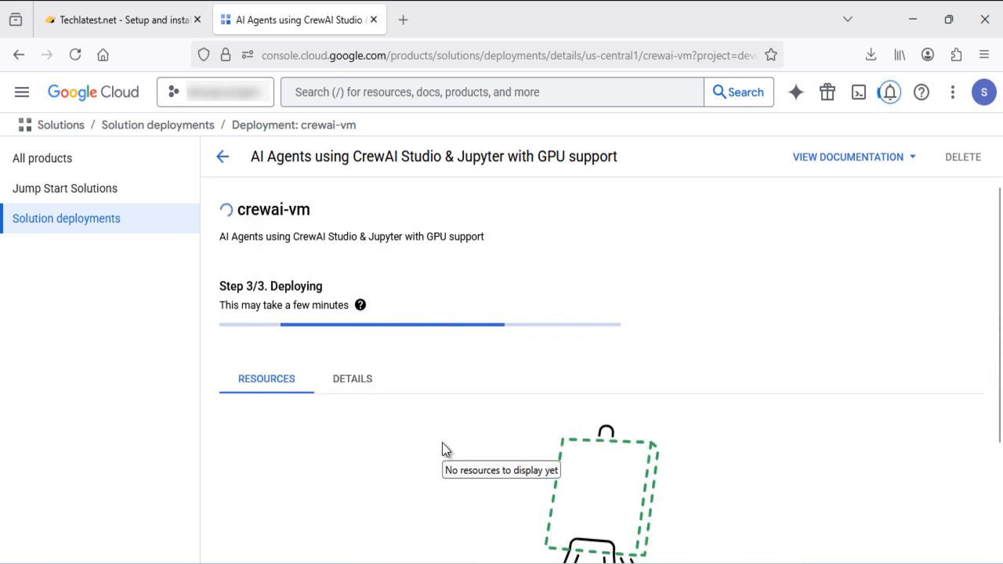
{"action": "scroll", "coordinate": [582, 382], "scroll_direction": "down", "scroll_amount": 3}
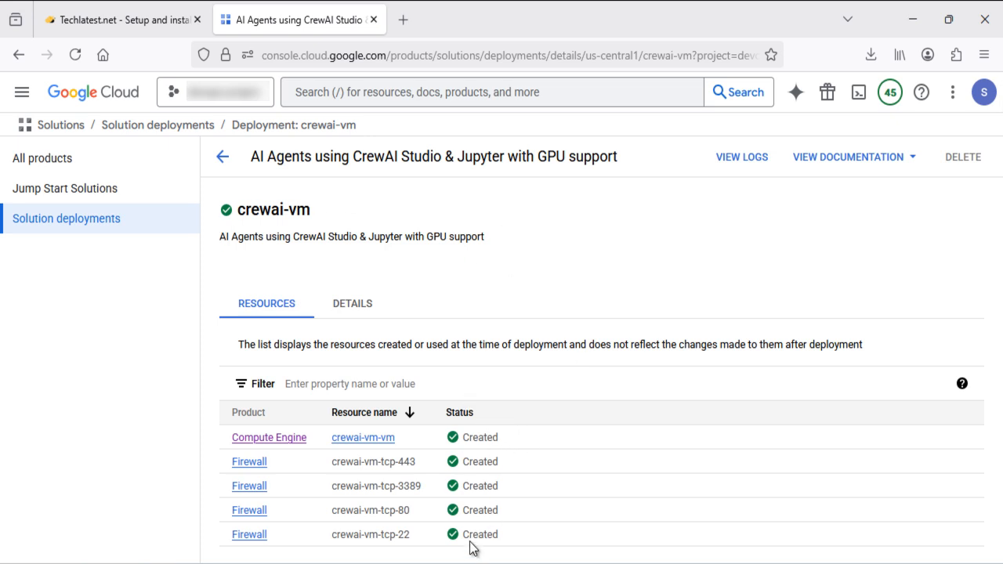
Open the crewai-vm-vm instance details with the side navigation collapsed and skim the basic information
{"action": "left_click", "coordinate": [364, 444]}
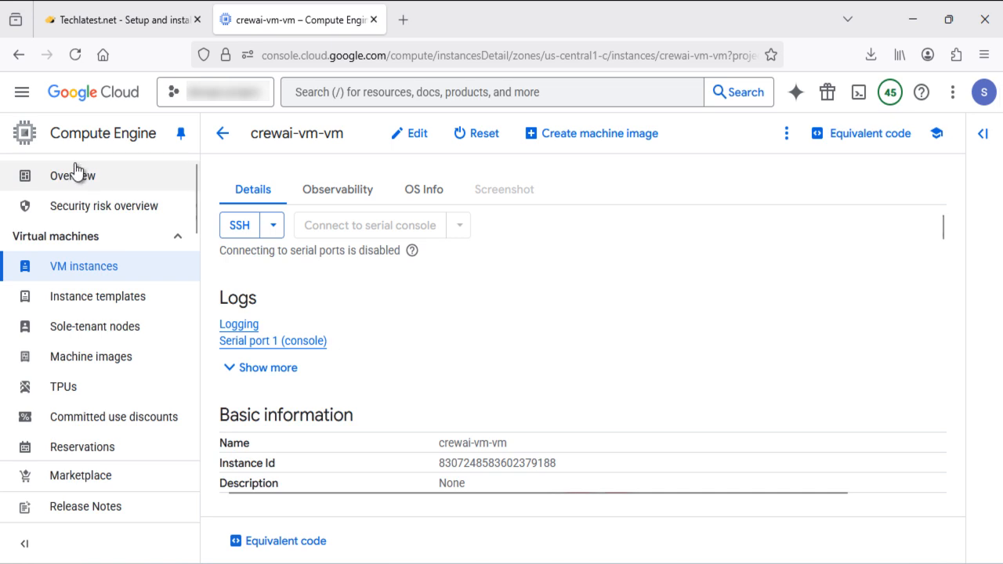
{"action": "left_click", "coordinate": [23, 548]}
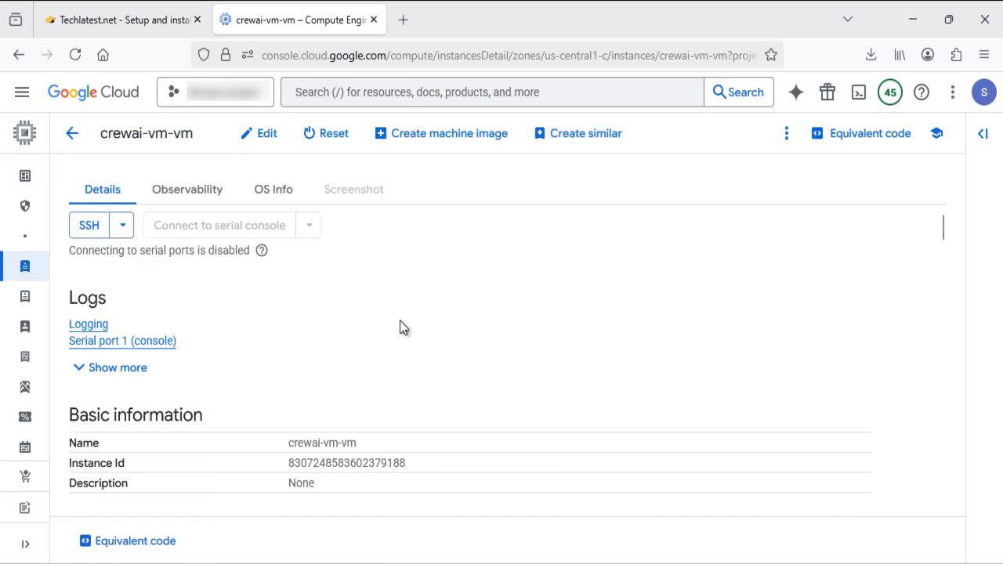
{"action": "scroll", "coordinate": [500, 354], "scroll_direction": "down", "scroll_amount": 3}
{"action": "scroll", "coordinate": [500, 354], "scroll_direction": "down", "scroll_amount": 8}
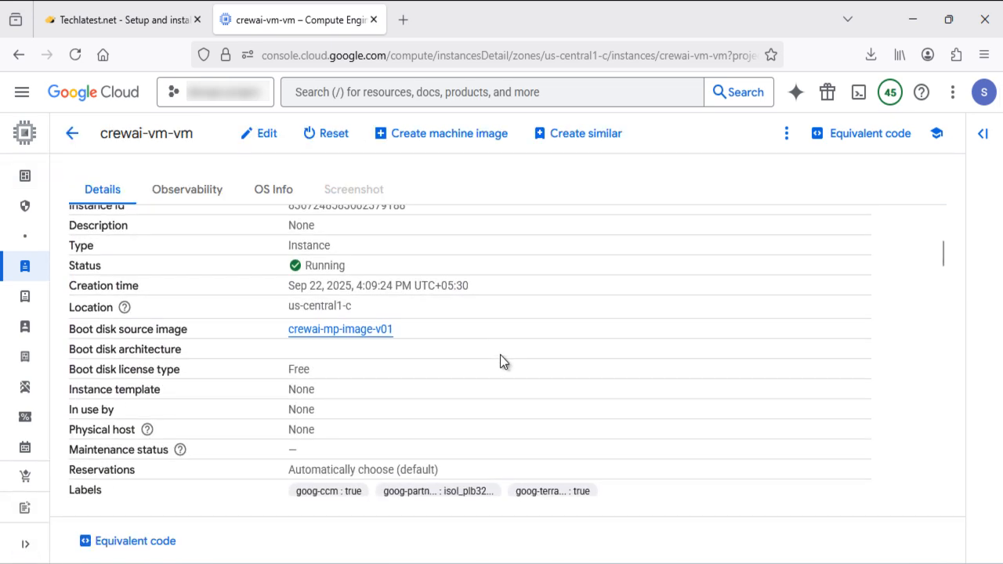
{"action": "scroll", "coordinate": [500, 362], "scroll_direction": "down", "scroll_amount": 10}
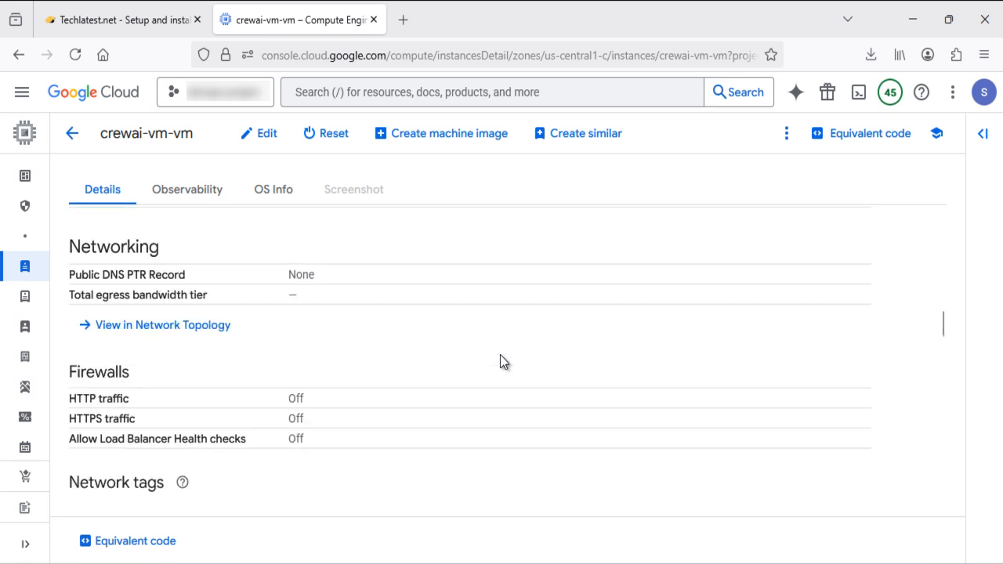
{"action": "scroll", "coordinate": [500, 362], "scroll_direction": "up", "scroll_amount": 3}
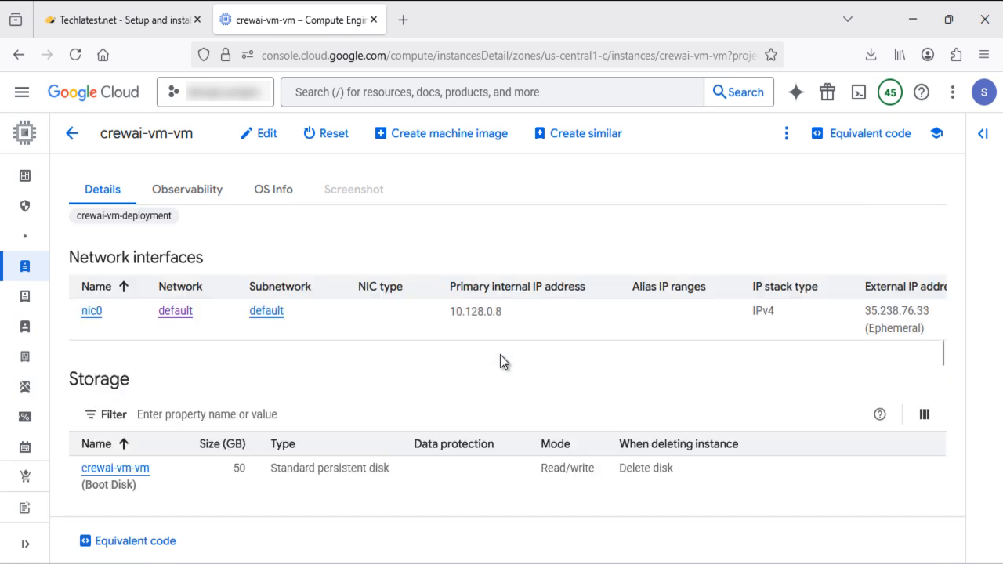
Scroll through the Networking, Storage and Security details, then return to the top
{"action": "mouse_move", "coordinate": [919, 335]}
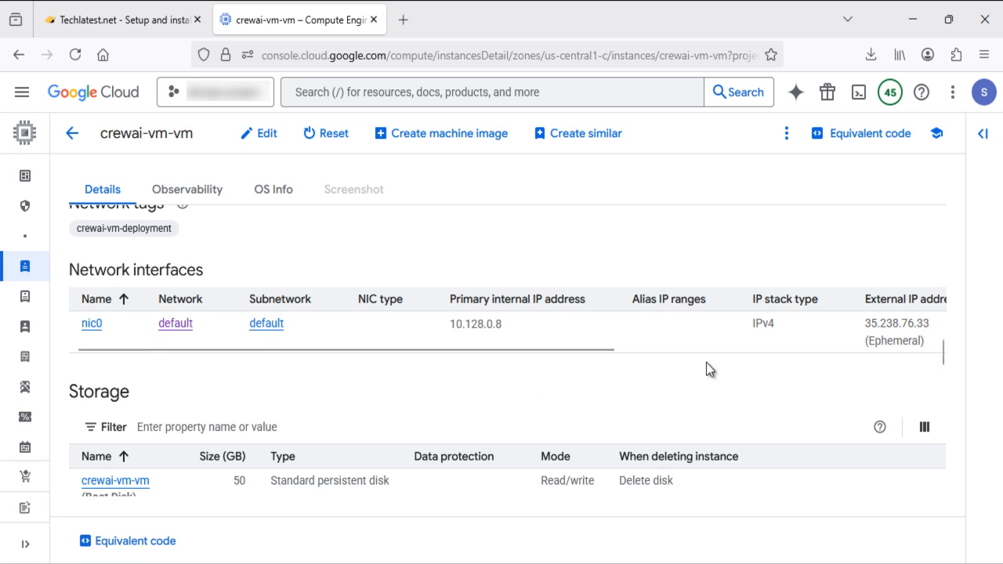
{"action": "scroll", "coordinate": [696, 366], "scroll_direction": "down", "scroll_amount": 2}
{"action": "scroll", "coordinate": [696, 366], "scroll_direction": "down", "scroll_amount": 1}
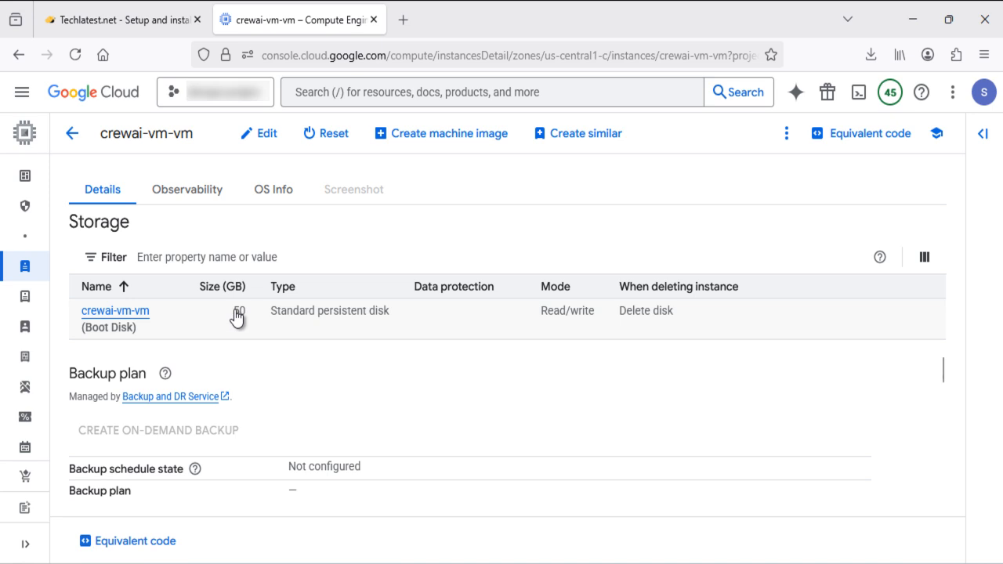
{"action": "scroll", "coordinate": [407, 398], "scroll_direction": "down", "scroll_amount": 1}
{"action": "scroll", "coordinate": [406, 397], "scroll_direction": "down", "scroll_amount": 8}
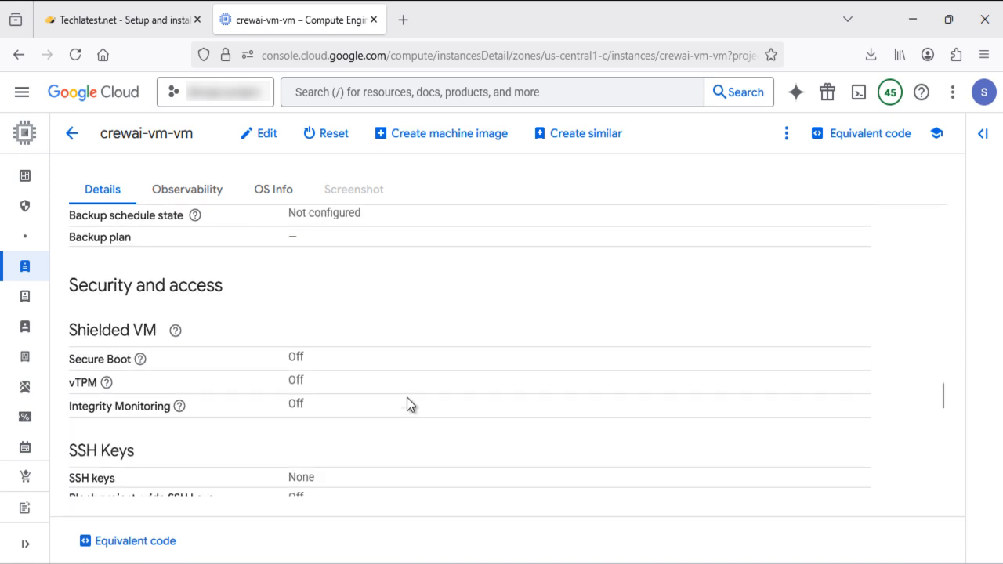
{"action": "scroll", "coordinate": [407, 398], "scroll_direction": "up", "scroll_amount": 10}
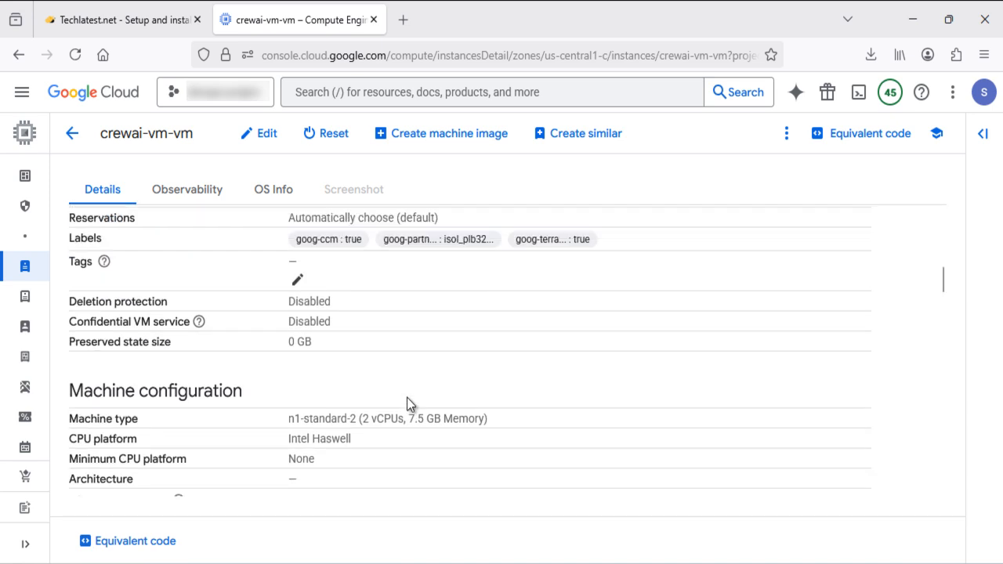
{"action": "scroll", "coordinate": [406, 398], "scroll_direction": "up", "scroll_amount": 3}
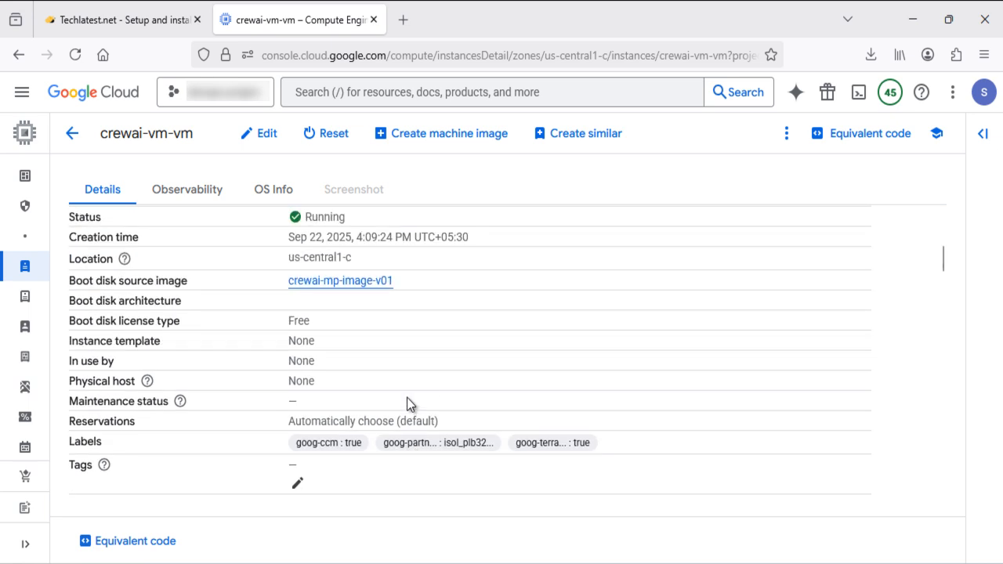
{"action": "scroll", "coordinate": [406, 397], "scroll_direction": "up", "scroll_amount": 5}
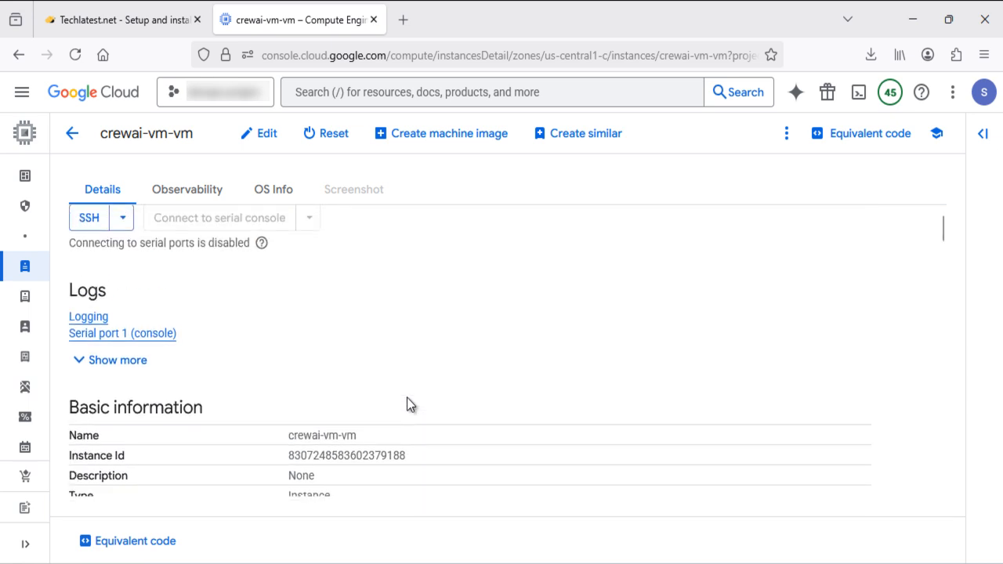
{"action": "scroll", "coordinate": [407, 397], "scroll_direction": "up", "scroll_amount": 1}
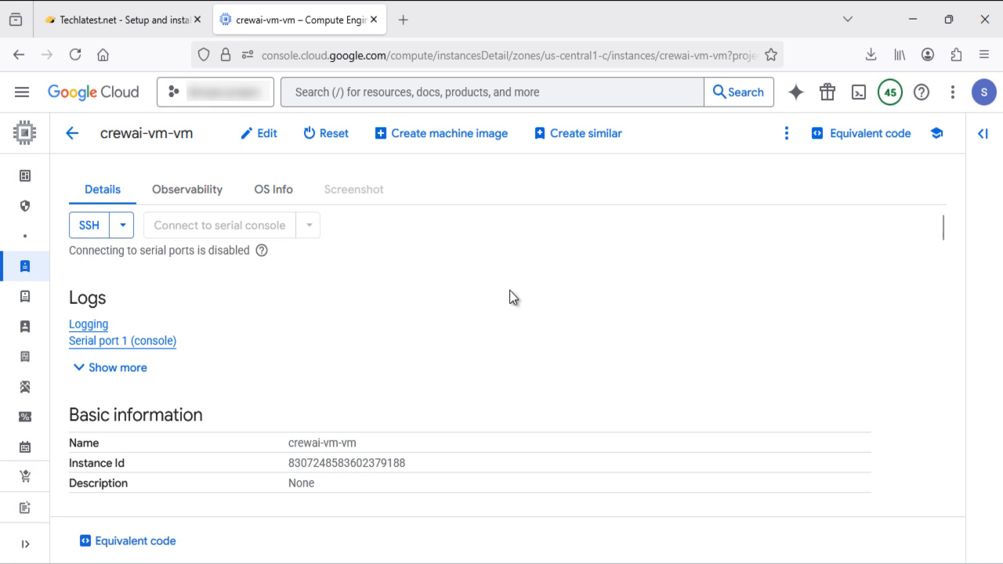
Start a maximized SSH-in-browser session to the VM and dismiss the IAP notice
{"action": "left_click", "coordinate": [82, 235]}
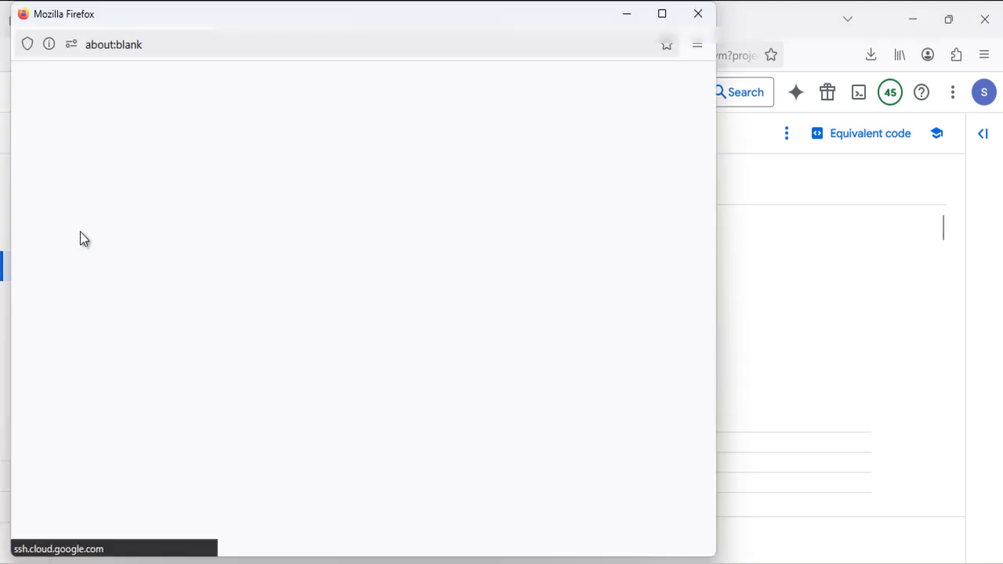
{"action": "left_click", "coordinate": [662, 14]}
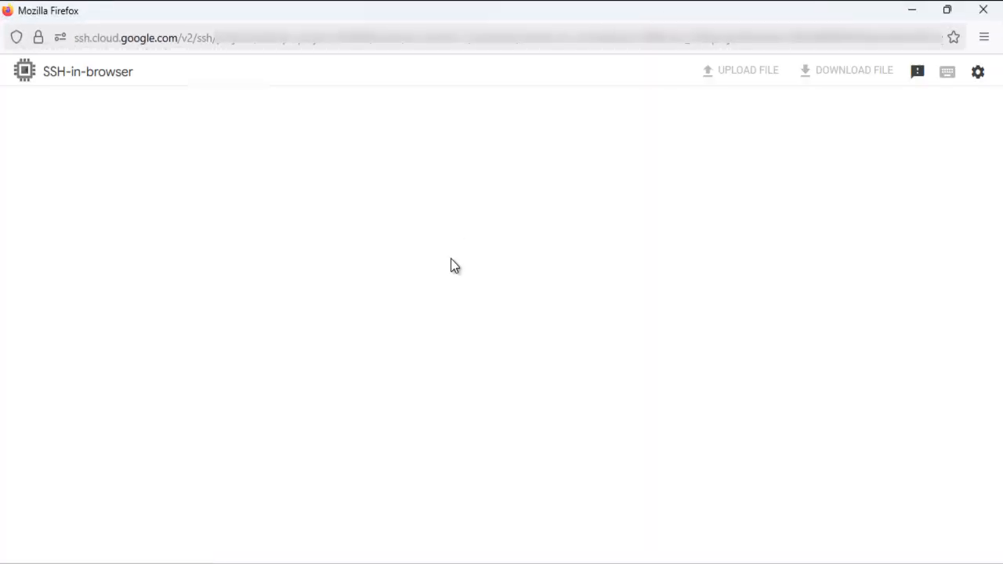
{"action": "left_click", "coordinate": [739, 531]}
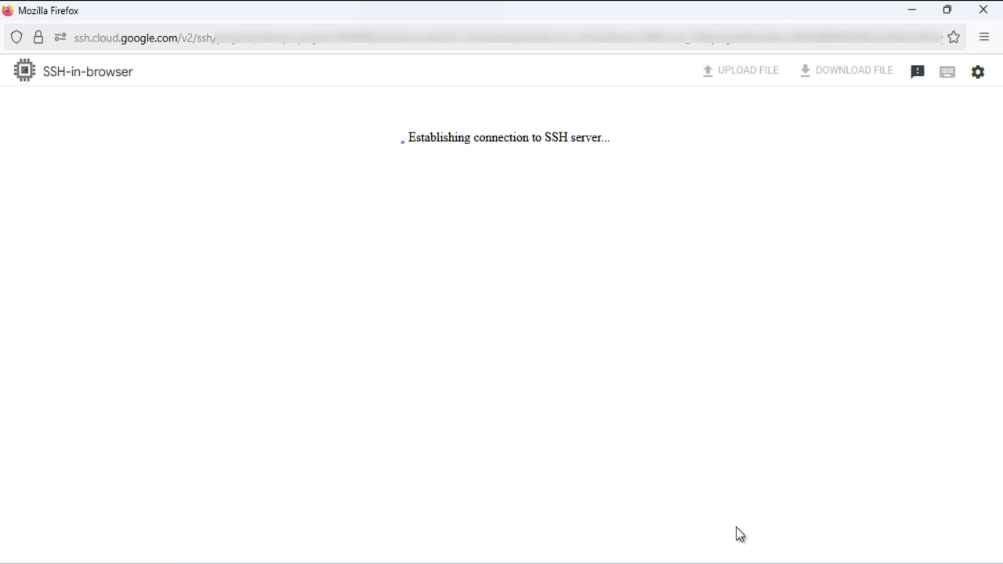
Run 'sudo su ubuntu', 'cd /home/ubuntu/' and 'pwd' to confirm /home/ubuntu
{"action": "type", "text": "suo"}
{"action": "key", "text": "BackSpace"}
{"action": "type", "text": "do su ubuntu"}
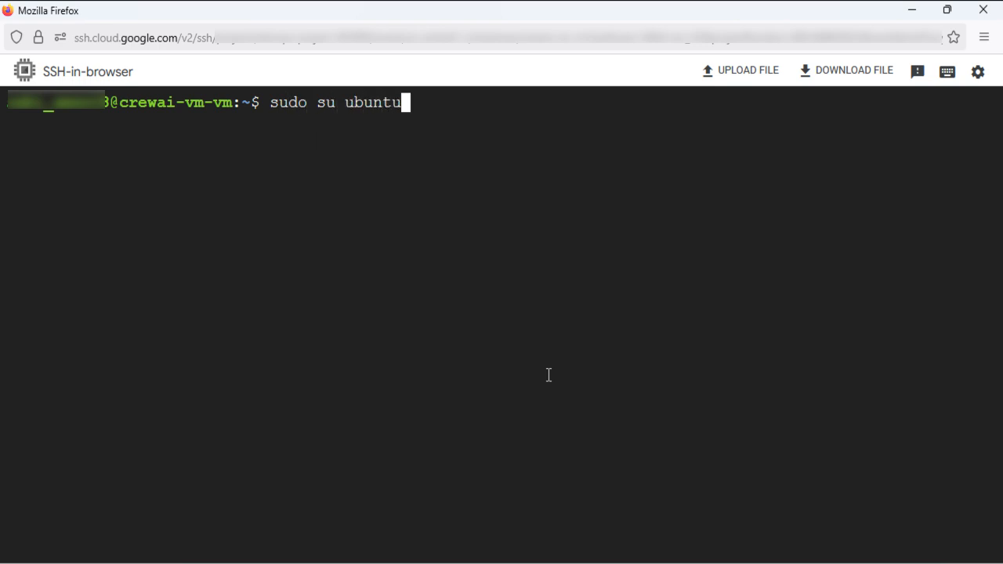
{"action": "key", "text": "Return"}
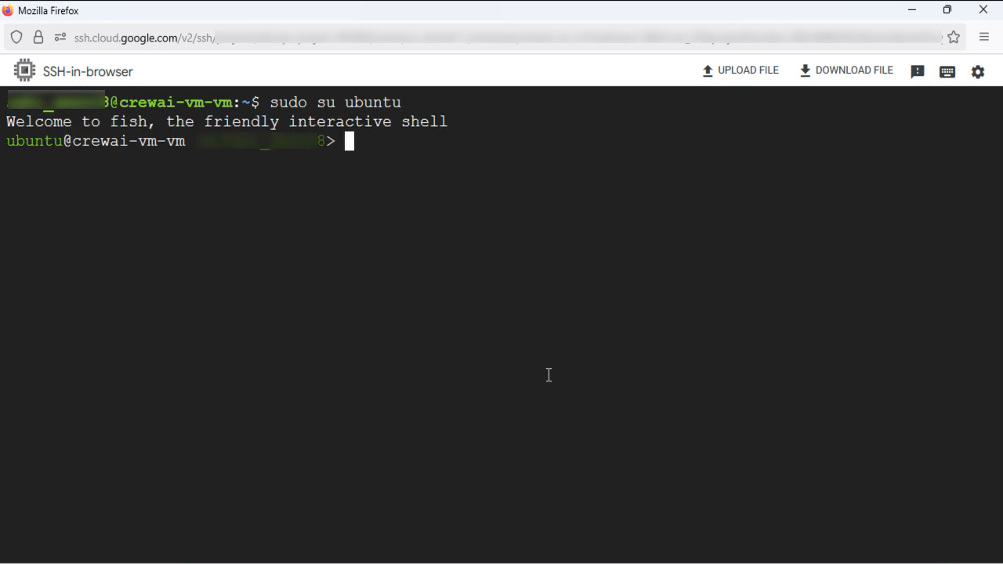
{"action": "type", "text": "cd /home/ubuntu/"}
{"action": "key", "text": "Return"}
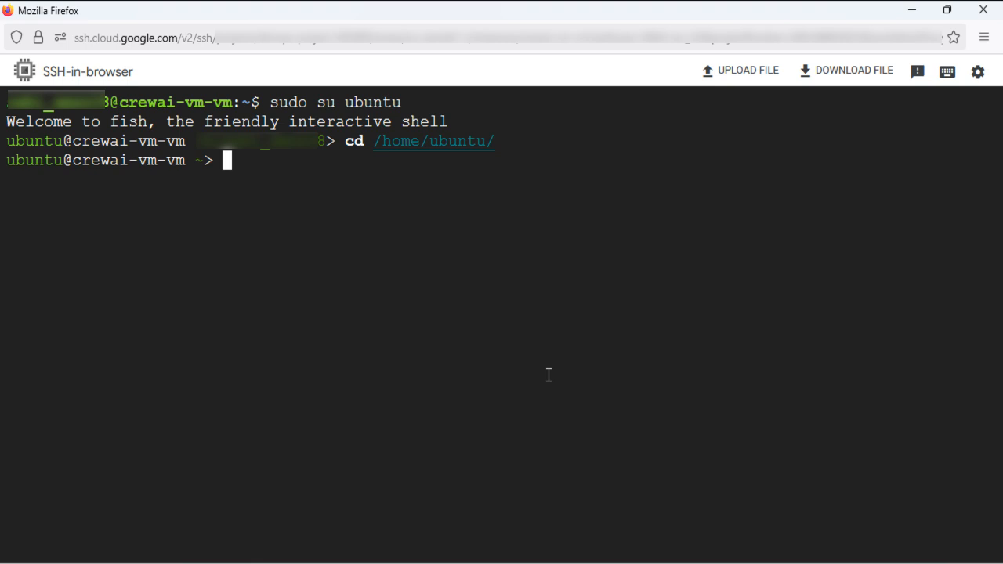
{"action": "type", "text": "pwd"}
{"action": "key", "text": "Return"}
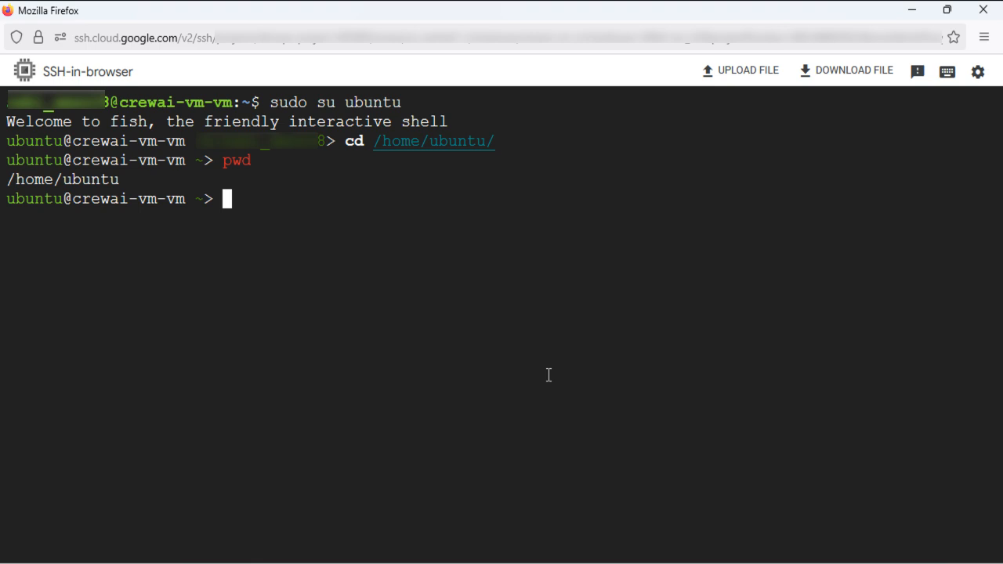
Run 'sudo passwd ubuntu' and enter the new password twice, which ends in a mismatch
{"action": "type", "text": "sudo P"}
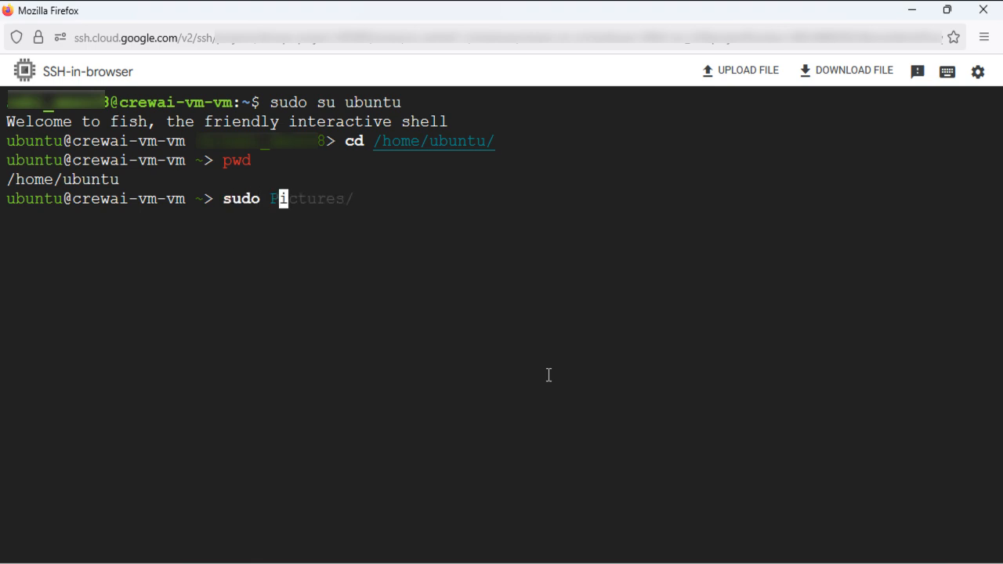
{"action": "key", "text": "BackSpace"}
{"action": "type", "text": "passwd ubuntu"}
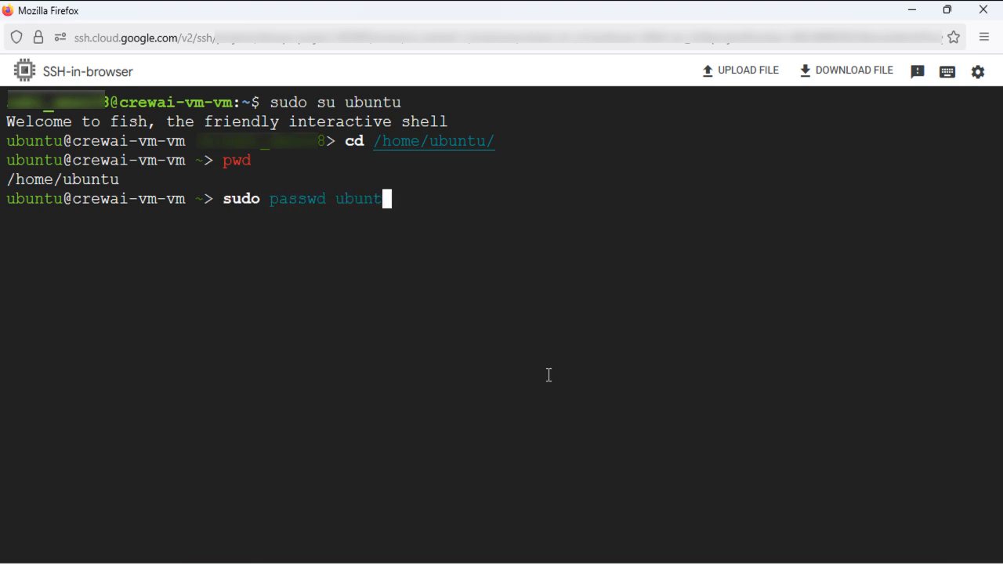
{"action": "key", "text": "Return"}
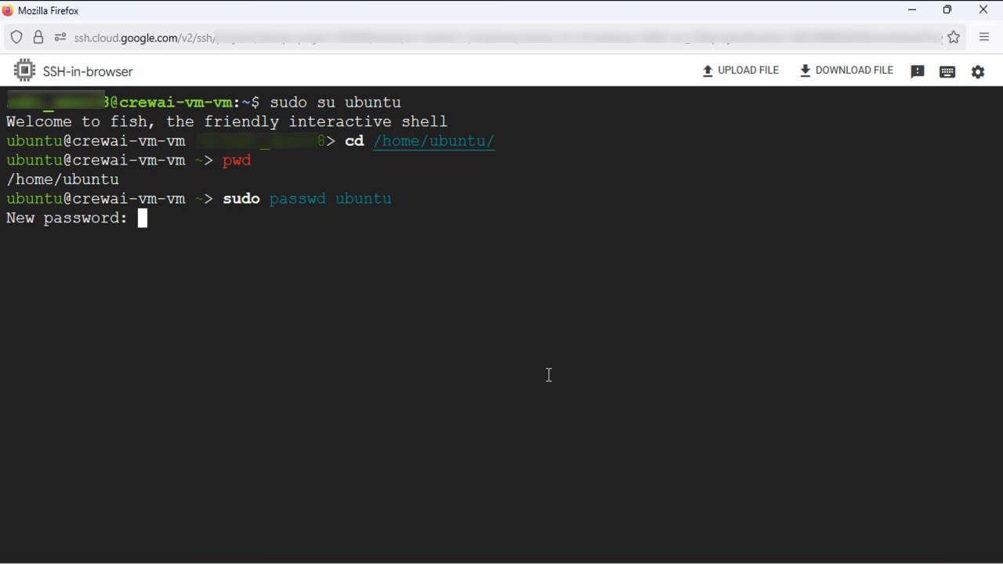
{"action": "key", "text": "Return"}
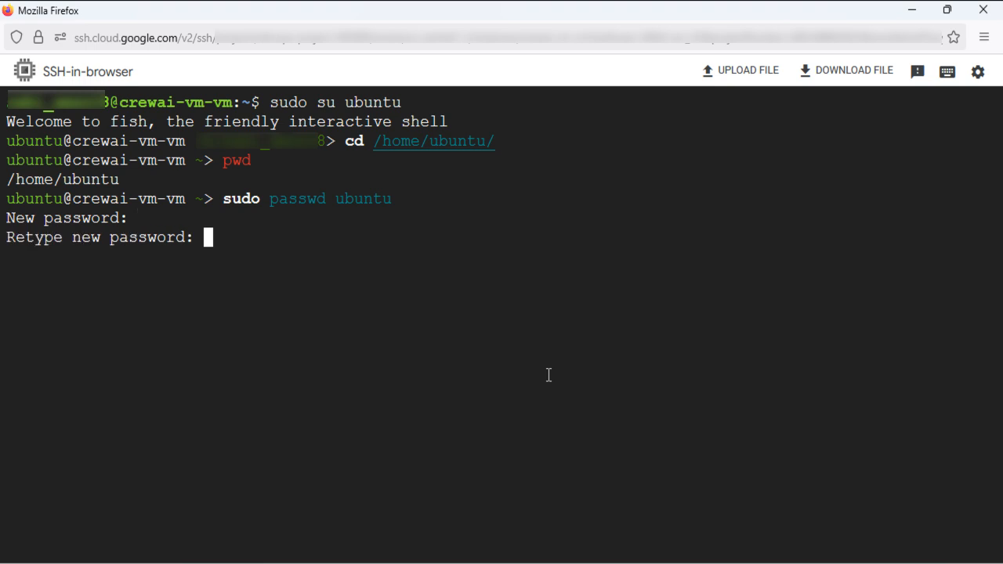
{"action": "key", "text": "Return"}
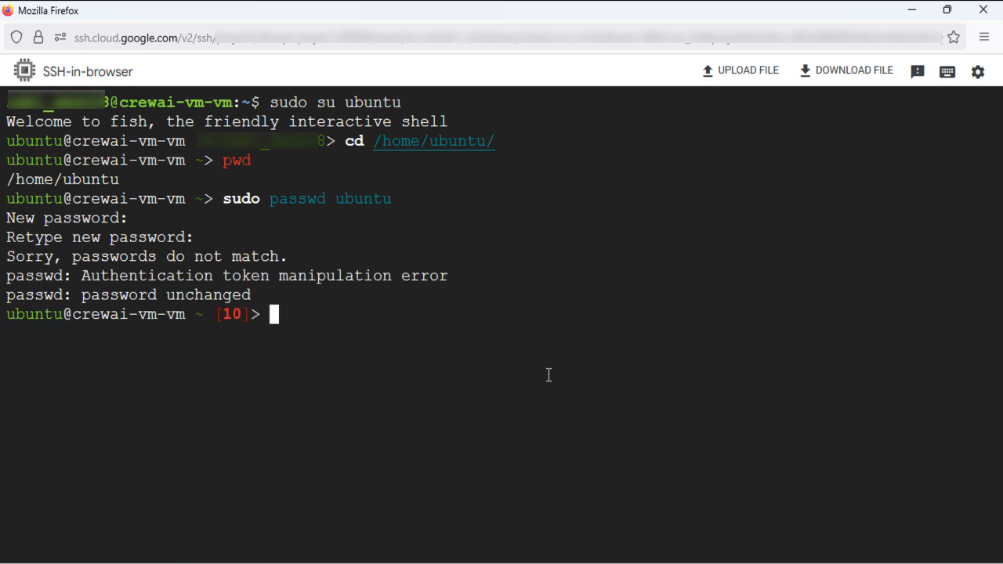
Clear the terminal and rerun 'sudo passwd ubuntu' with matching entries until it succeeds
{"action": "type", "text": "suod"}
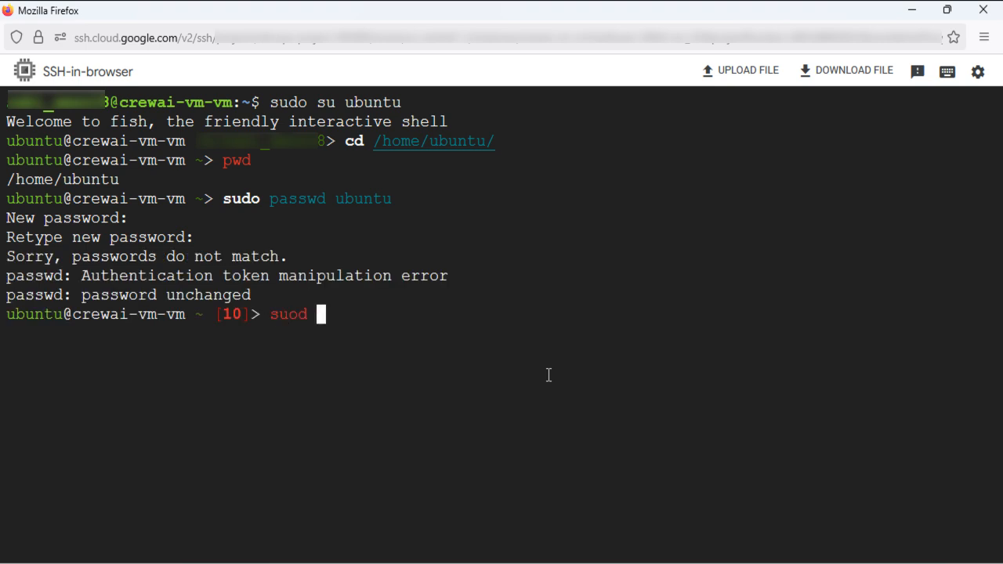
{"action": "key", "text": "BackSpace"}
{"action": "key", "text": "BackSpace"}
{"action": "key", "text": "BackSpace"}
{"action": "key", "text": "BackSpace"}
{"action": "key", "text": "BackSpace"}
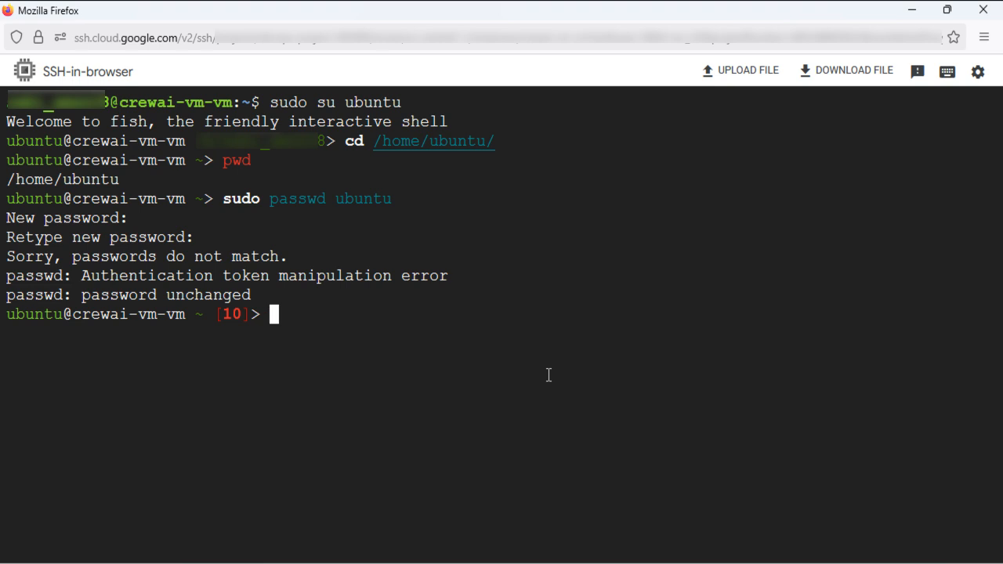
{"action": "key", "text": "ctrl+l"}
{"action": "type", "text": "sudo"}
{"action": "key", "text": "Right"}
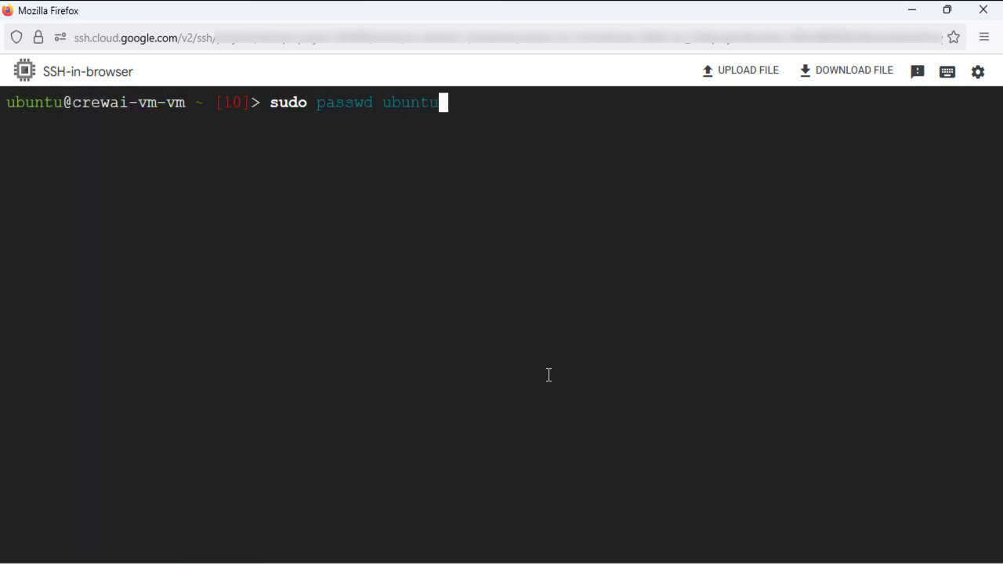
{"action": "key", "text": "Return"}
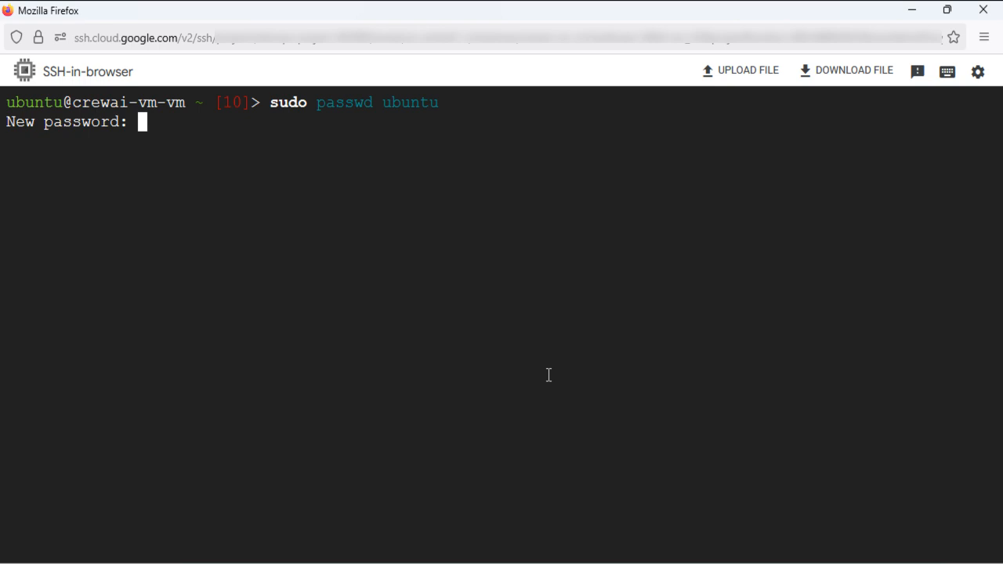
{"action": "key", "text": "Return"}
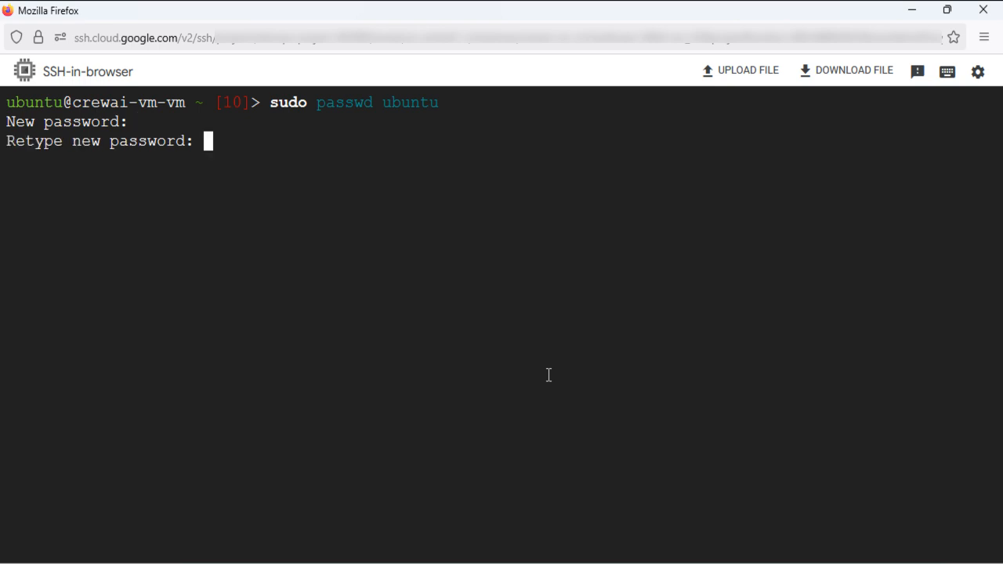
{"action": "key", "text": "Return"}
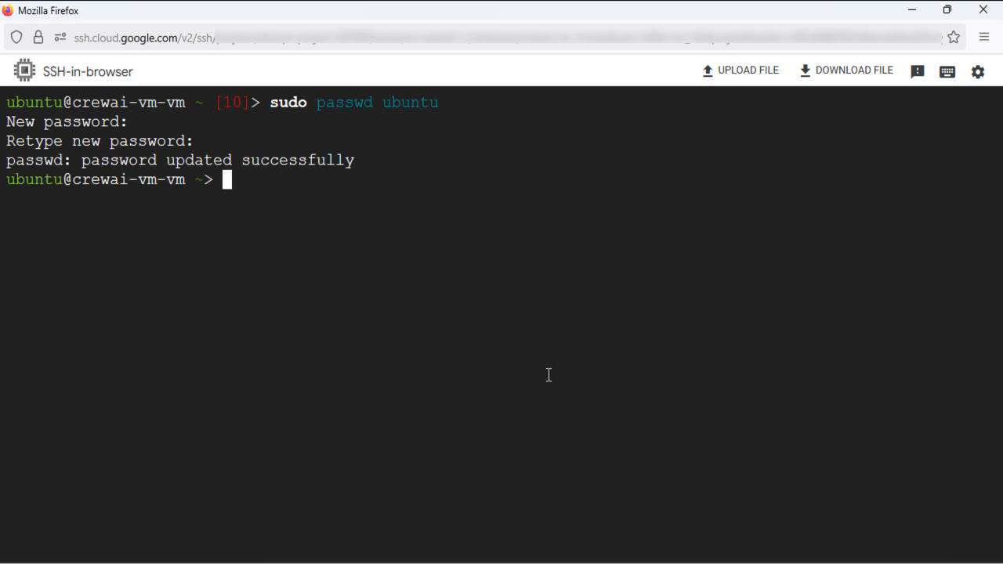
Print the log with 'cat /var/log/cloud-init-output.log' using Tab completion
{"action": "type", "text": "tail -f"}
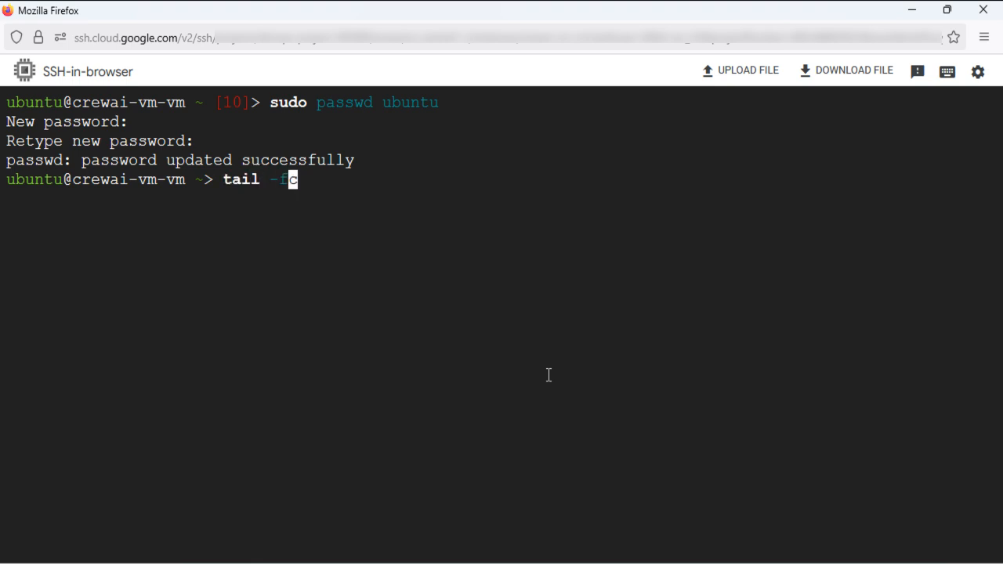
{"action": "key", "text": "BackSpace"}
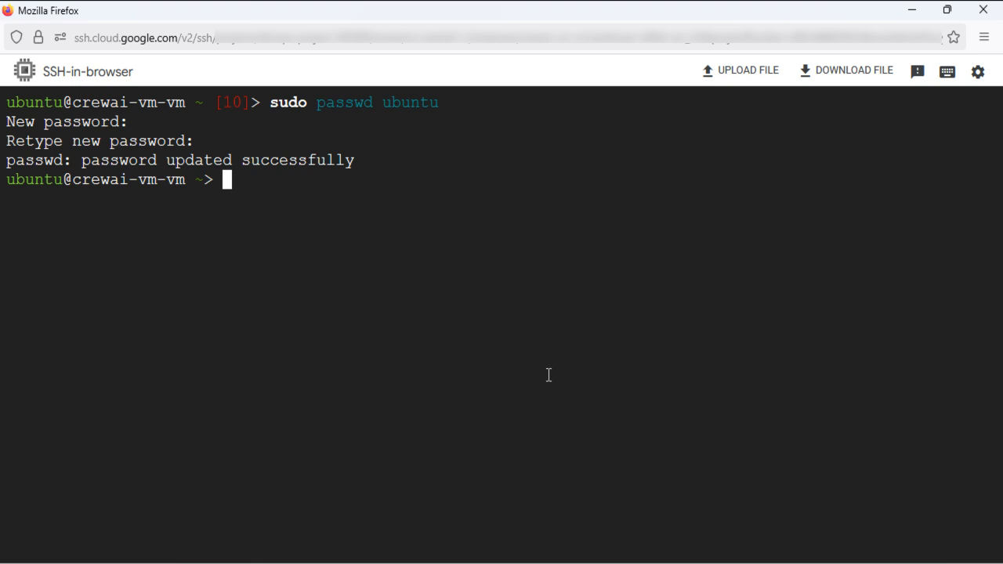
{"action": "type", "text": "cat /var/"}
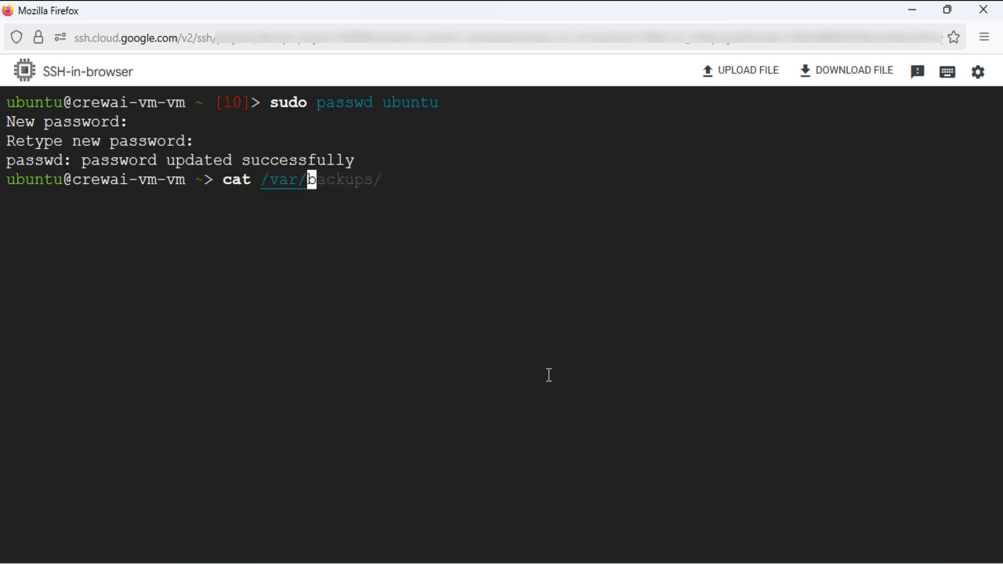
{"action": "type", "text": "log/cl"}
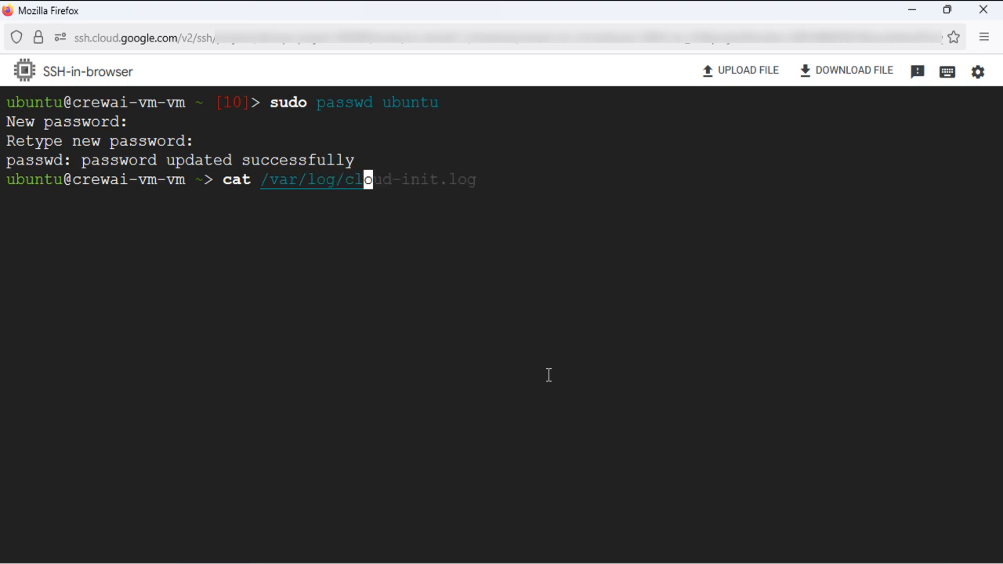
{"action": "key", "text": "Tab"}
{"action": "type", "text": "-"}
{"action": "key", "text": "Tab"}
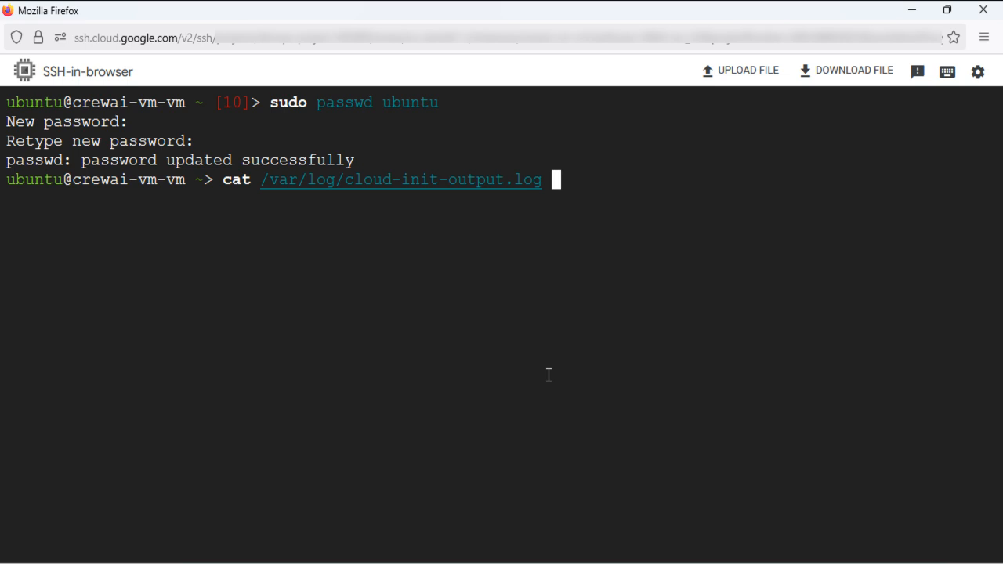
{"action": "key", "text": "Return"}
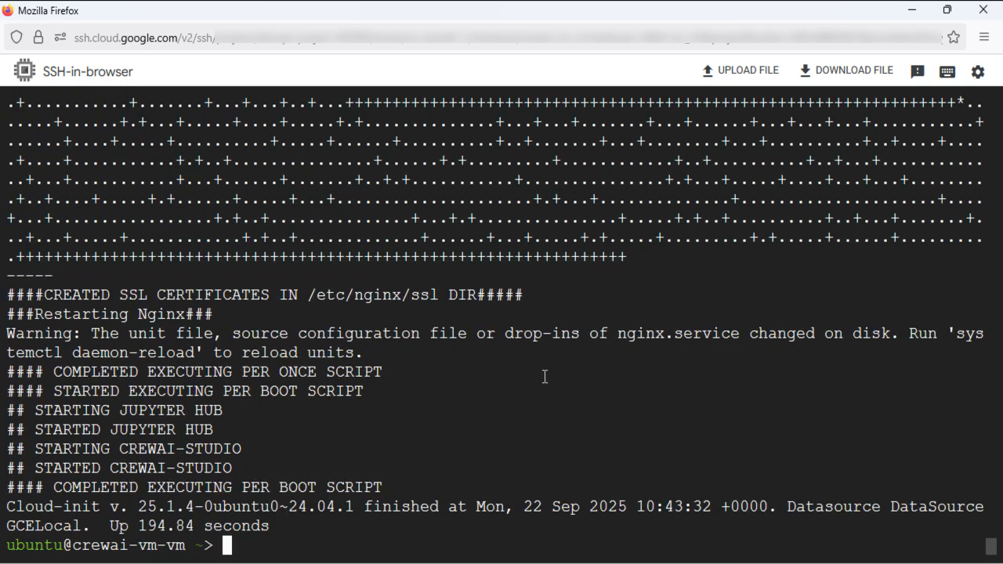
Find and highlight the Jupyter Hub and CrewAI-Studio startup lines in the log output
{"action": "scroll", "coordinate": [545, 377], "scroll_direction": "up", "scroll_amount": 4}
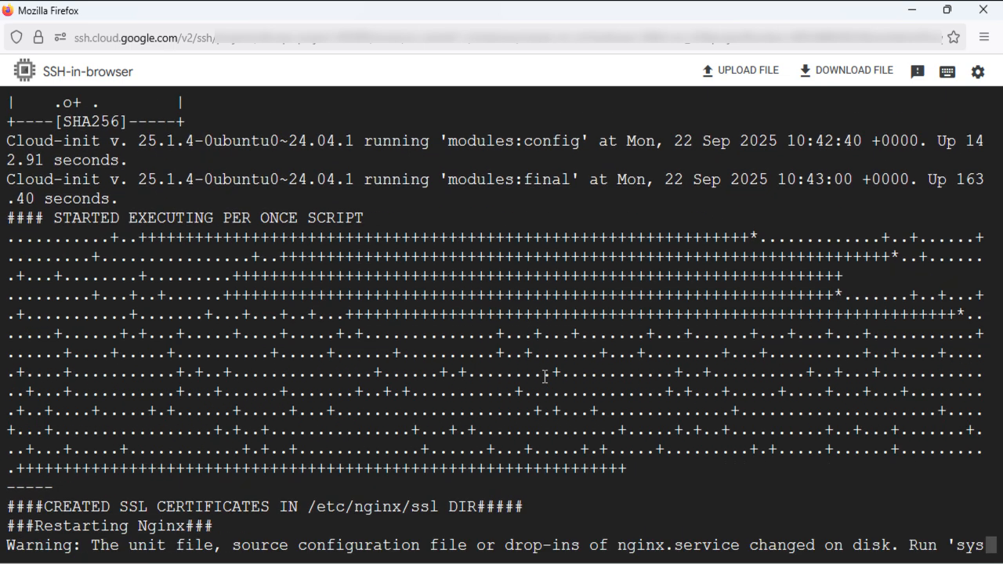
{"action": "scroll", "coordinate": [545, 377], "scroll_direction": "down", "scroll_amount": 4}
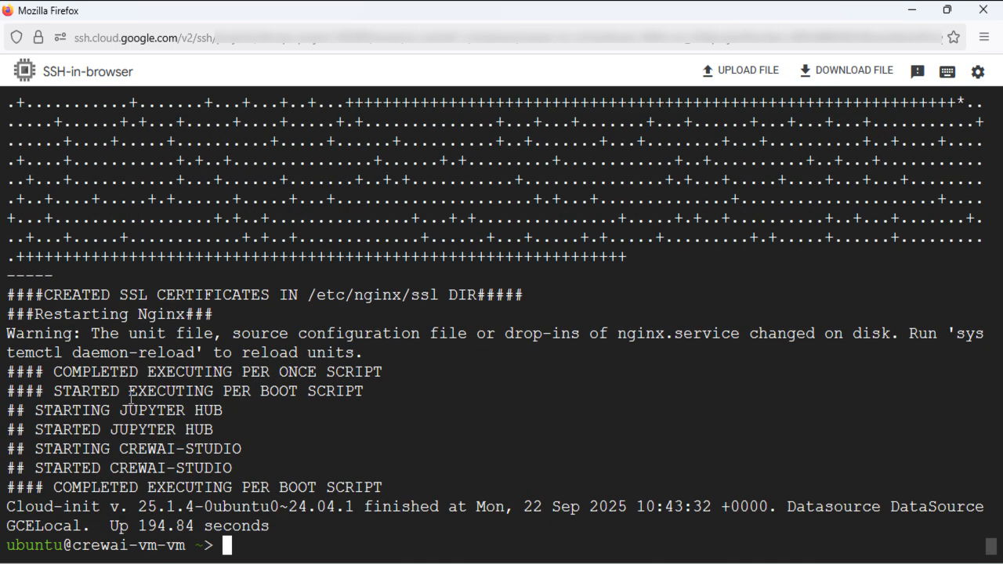
{"action": "left_click_drag", "start_coordinate": [36, 411], "coordinate": [403, 487]}
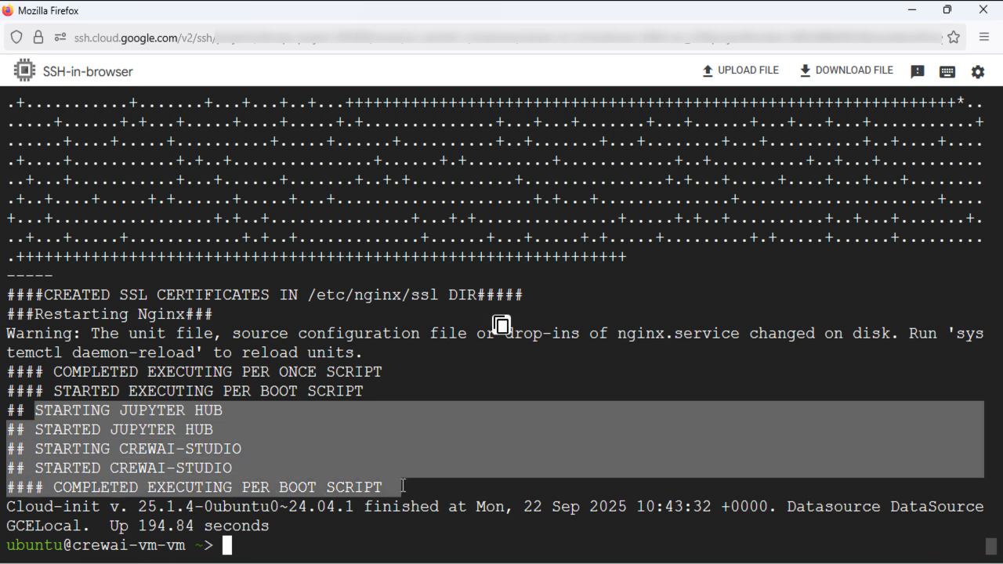
{"action": "left_click", "coordinate": [245, 538]}
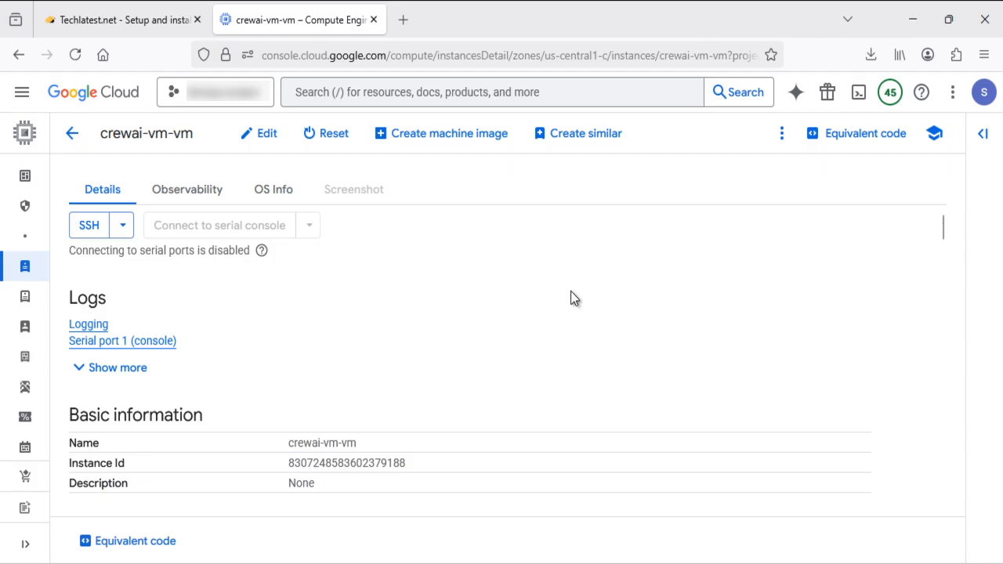
Copy the external IP 35.238.76.33 from the VM's Network interfaces table
{"action": "scroll", "coordinate": [667, 376], "scroll_direction": "down", "scroll_amount": 1}
{"action": "scroll", "coordinate": [667, 377], "scroll_direction": "down", "scroll_amount": 10}
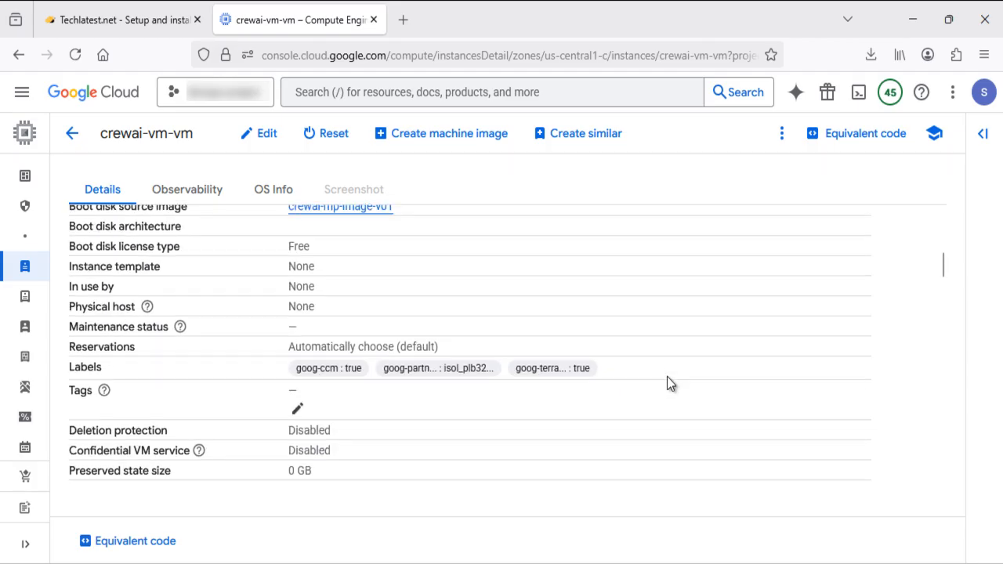
{"action": "scroll", "coordinate": [667, 383], "scroll_direction": "down", "scroll_amount": 6}
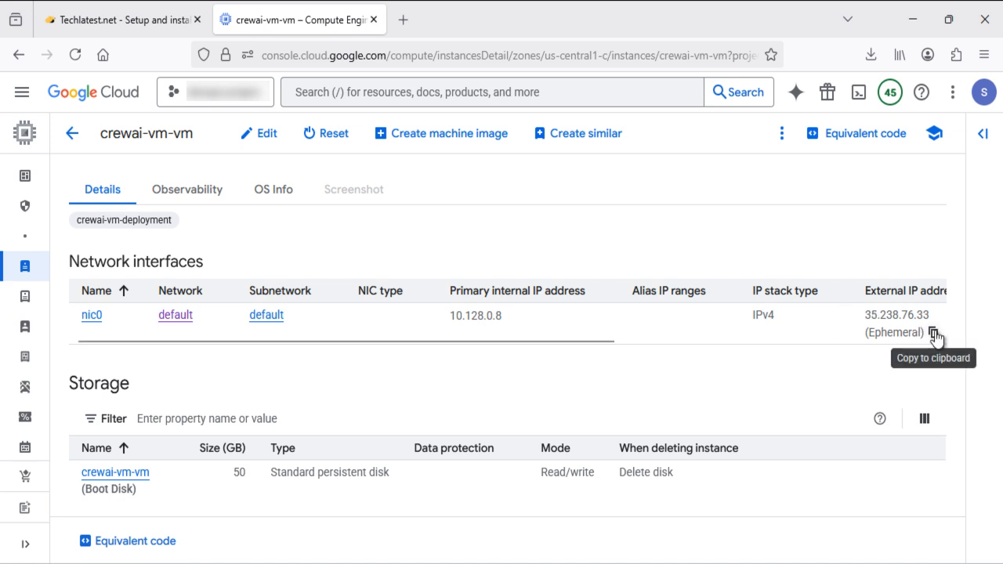
{"action": "left_click_drag", "start_coordinate": [601, 340], "coordinate": [700, 347]}
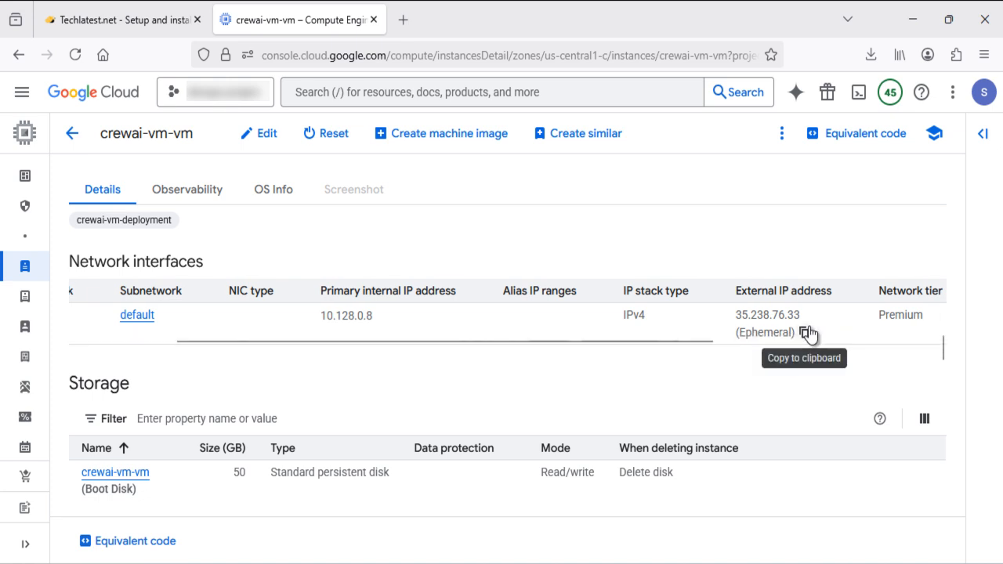
{"action": "left_click", "coordinate": [805, 333]}
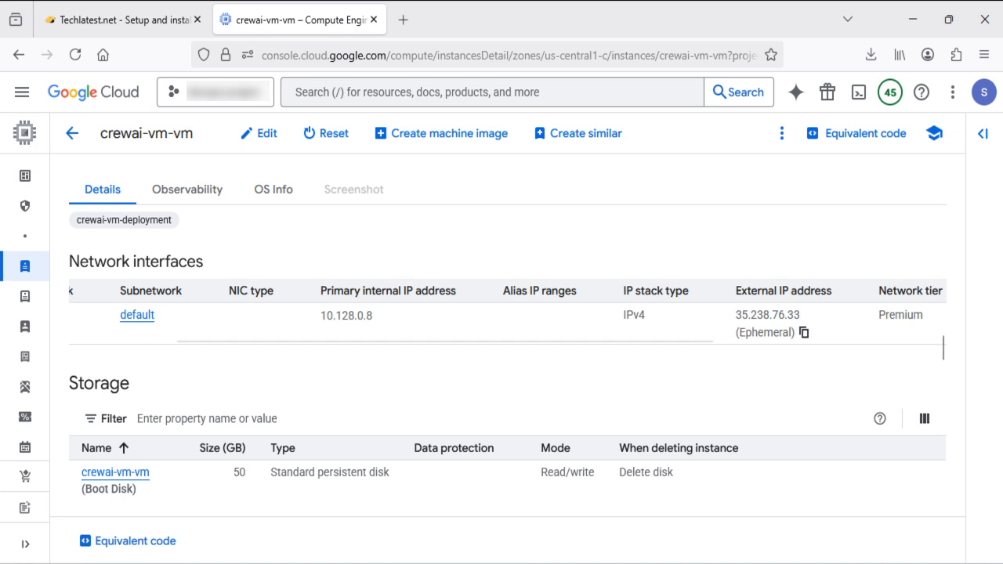
Connect Remote Desktop Connection to 35.238.76.33, accepting the identity warning permanently
{"action": "key", "text": "super"}
{"action": "type", "text": "remot"}
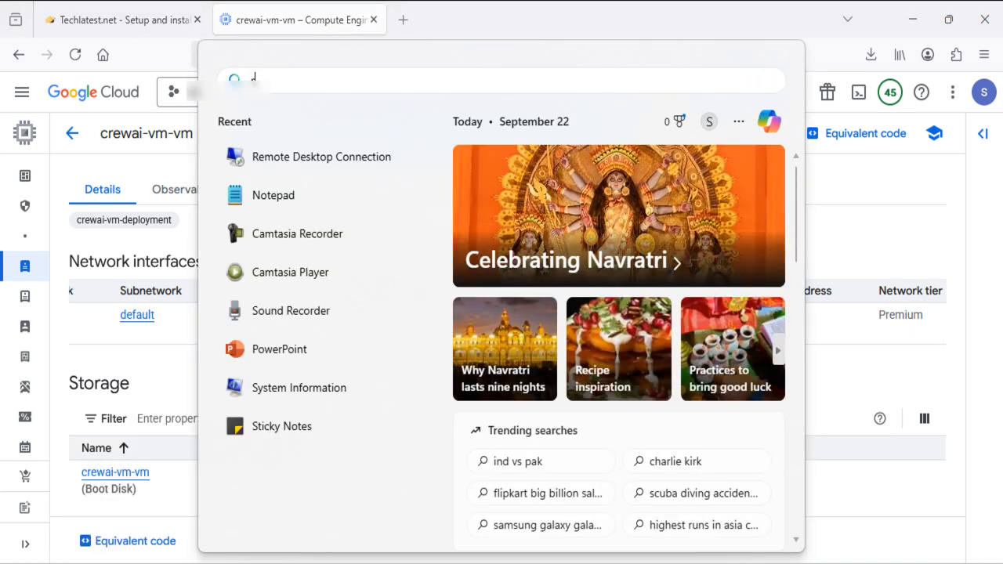
{"action": "type", "text": "e"}
{"action": "key", "text": "Return"}
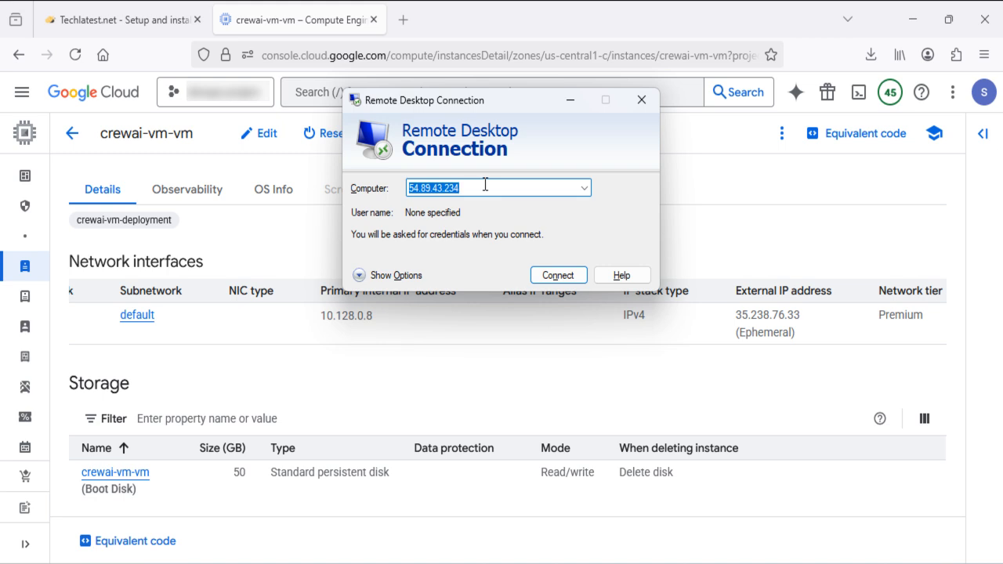
{"action": "key", "text": "ctrl+v"}
{"action": "key", "text": "Return"}
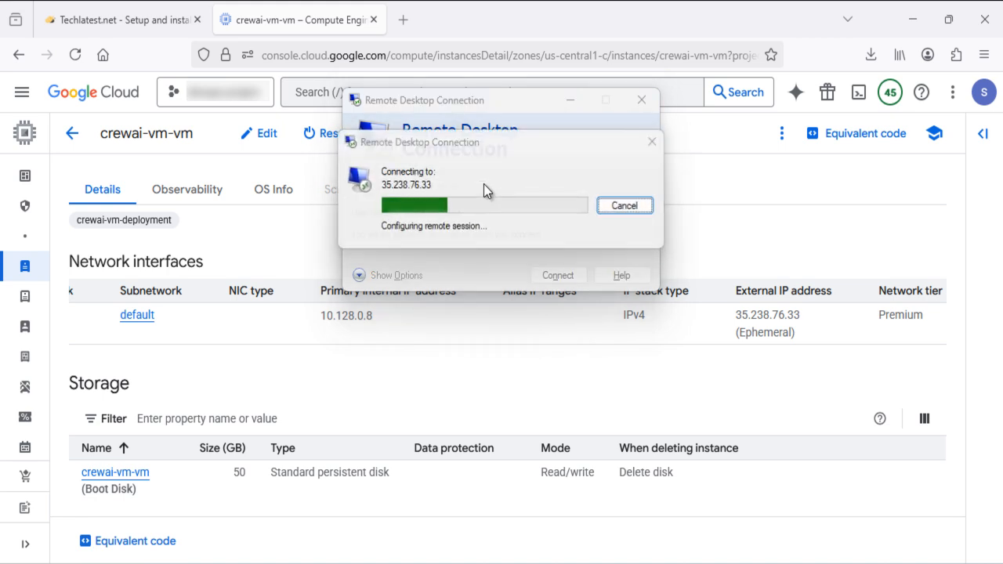
{"action": "left_click", "coordinate": [539, 242]}
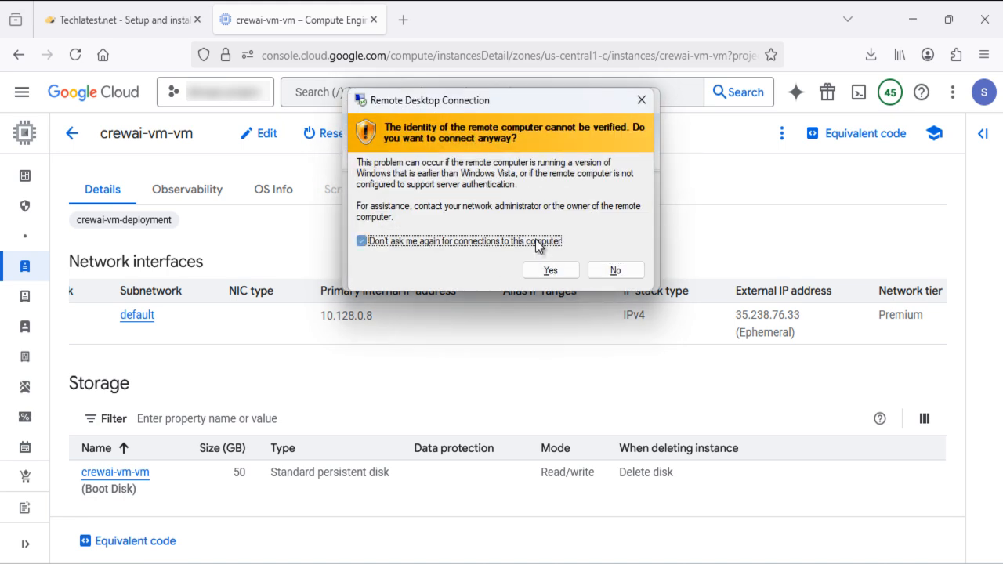
{"action": "left_click", "coordinate": [551, 271]}
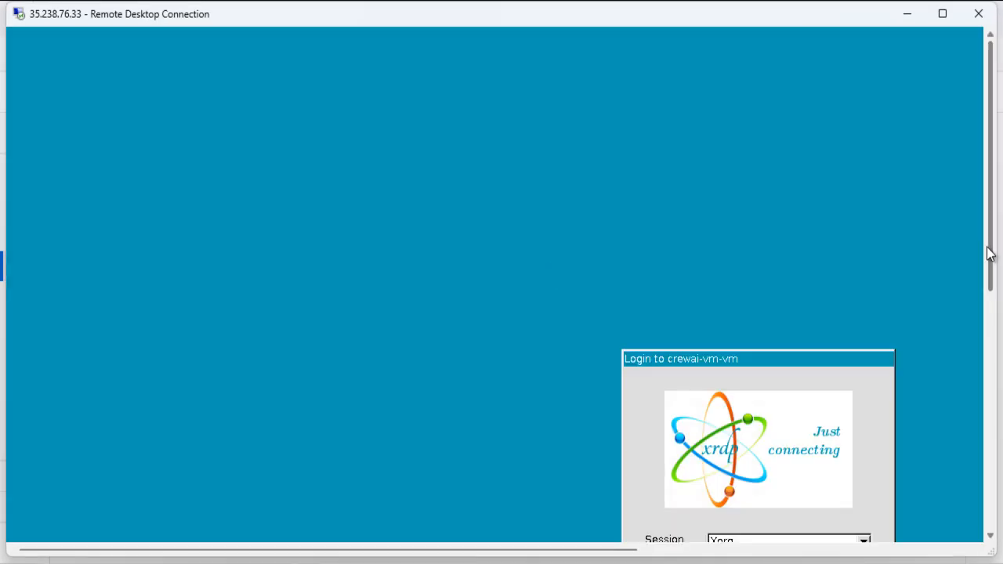
Log in to the xrdp session as ubuntu with the VM user's password
{"action": "left_click_drag", "start_coordinate": [989, 251], "coordinate": [990, 363]}
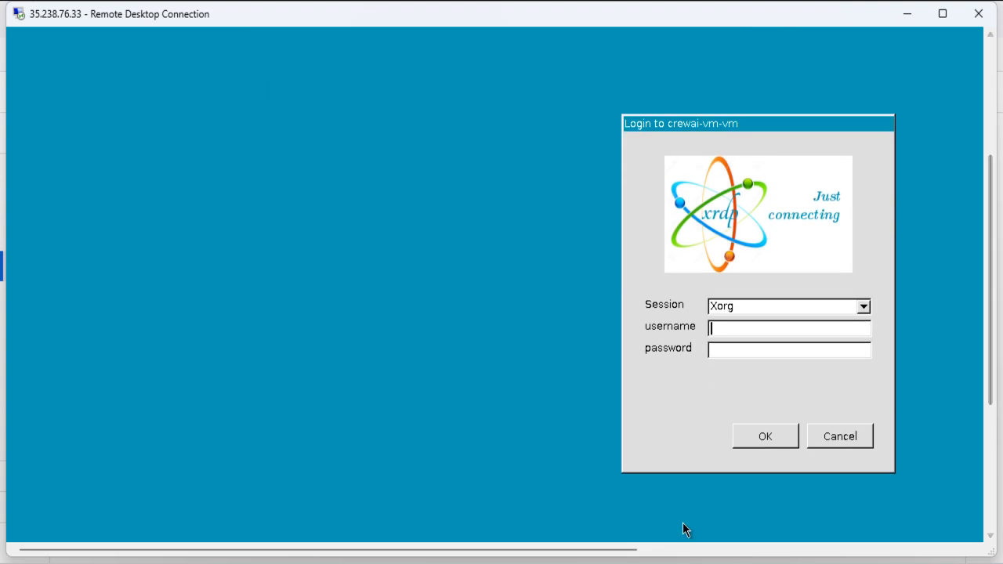
{"action": "left_click", "coordinate": [682, 552]}
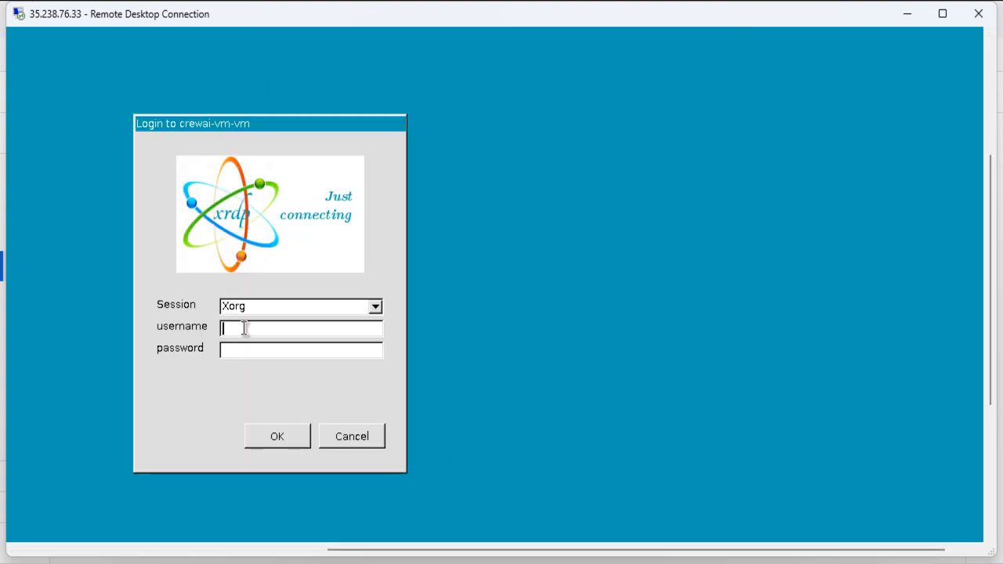
{"action": "type", "text": "ubuntu"}
{"action": "key", "text": "Tab"}
{"action": "type", "text": "**********"}
{"action": "key", "text": "Return"}
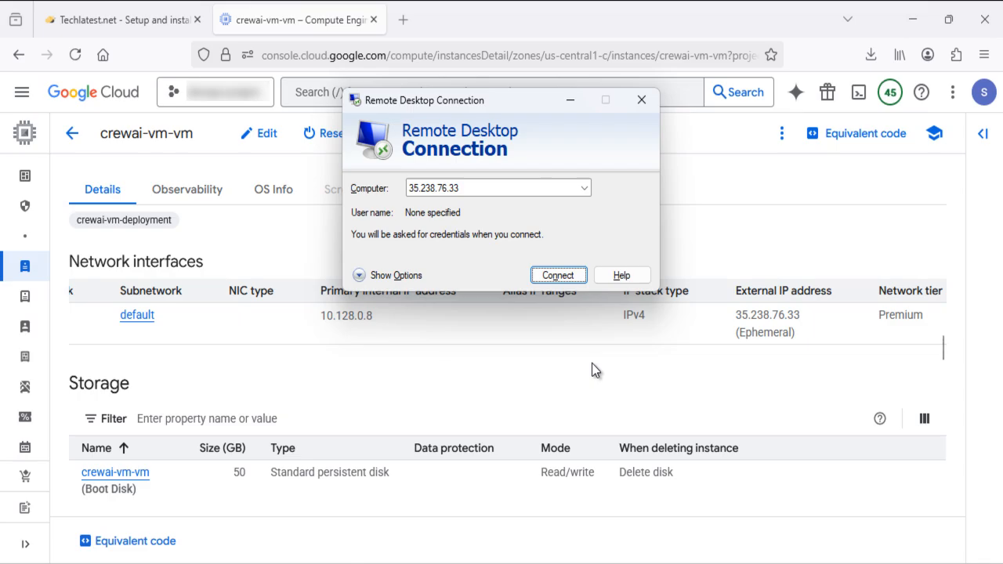
Open 35.238.76.33 in a new Firefox tab and accept the self-signed certificate risk
{"action": "left_click", "coordinate": [568, 104]}
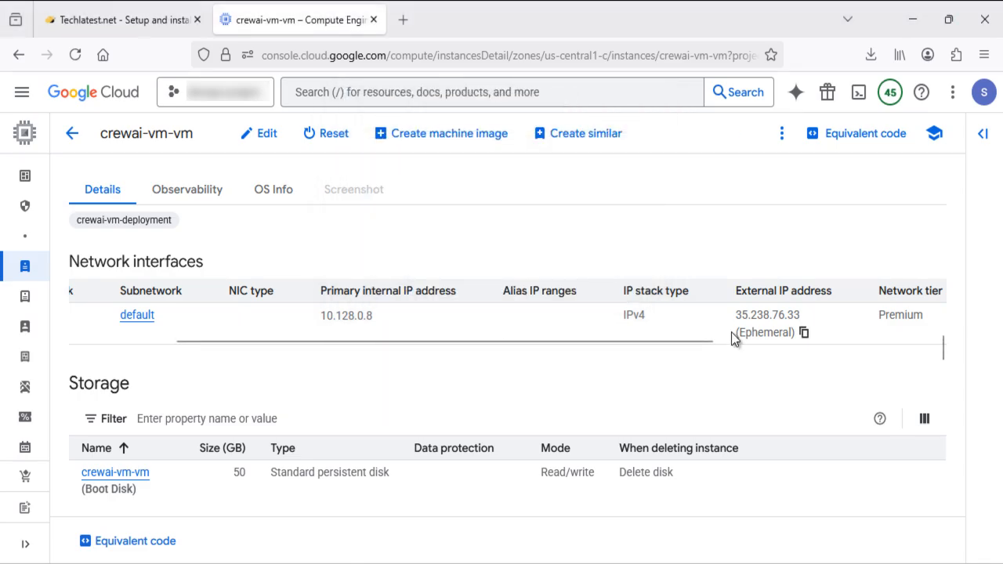
{"action": "left_click", "coordinate": [805, 336]}
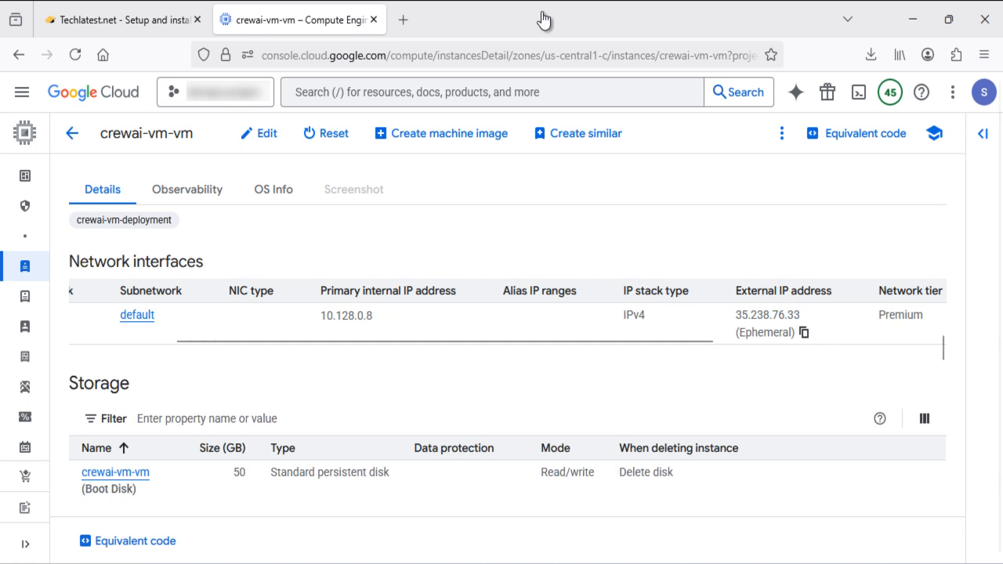
{"action": "left_click", "coordinate": [403, 22]}
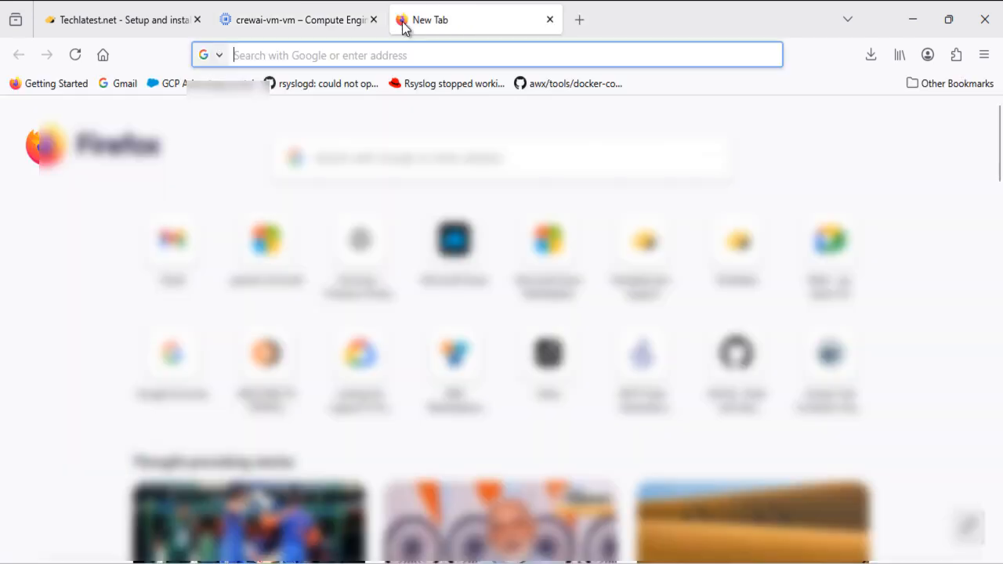
{"action": "key", "text": "ctrl+v"}
{"action": "key", "text": "Return"}
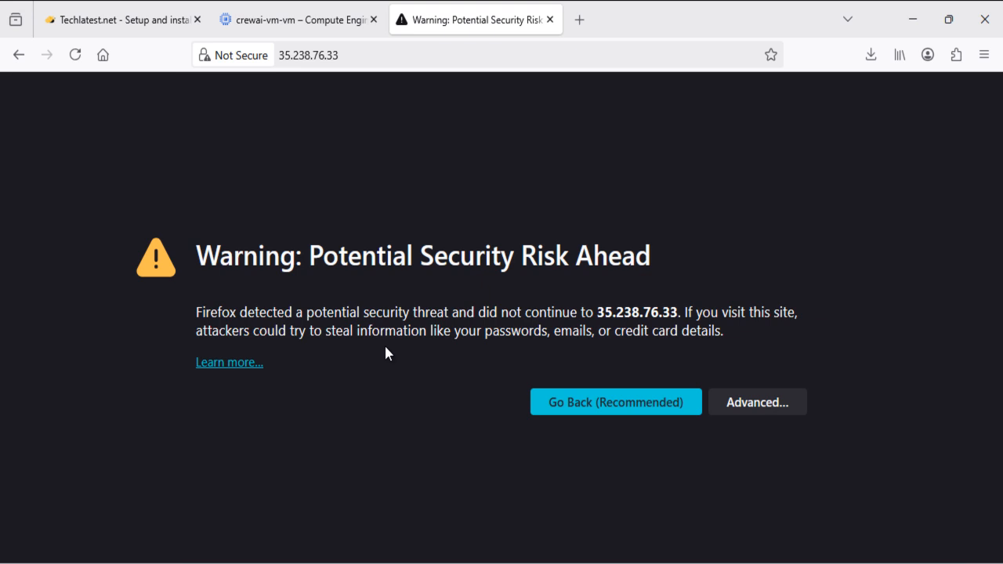
{"action": "left_click", "coordinate": [745, 403]}
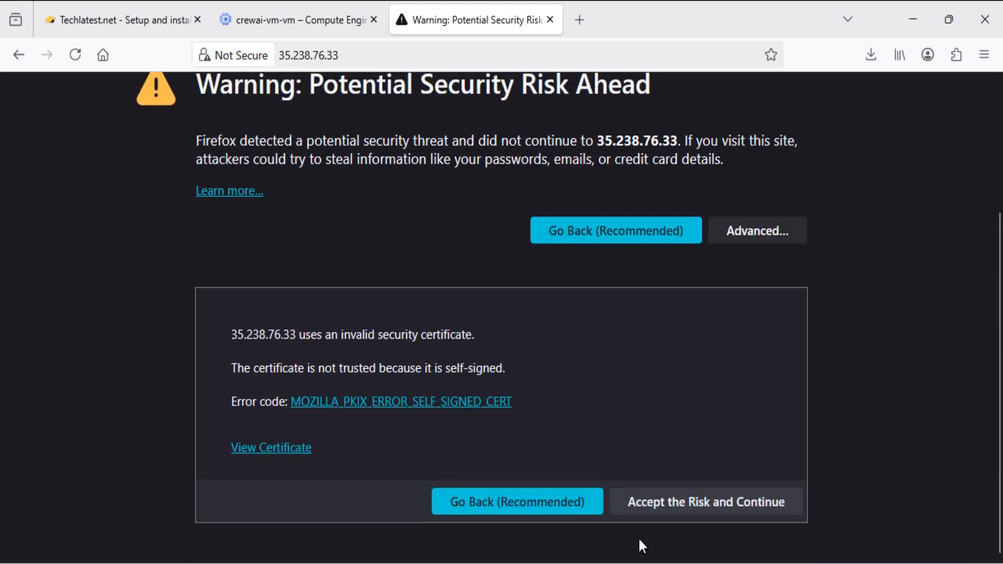
{"action": "left_click", "coordinate": [699, 506]}
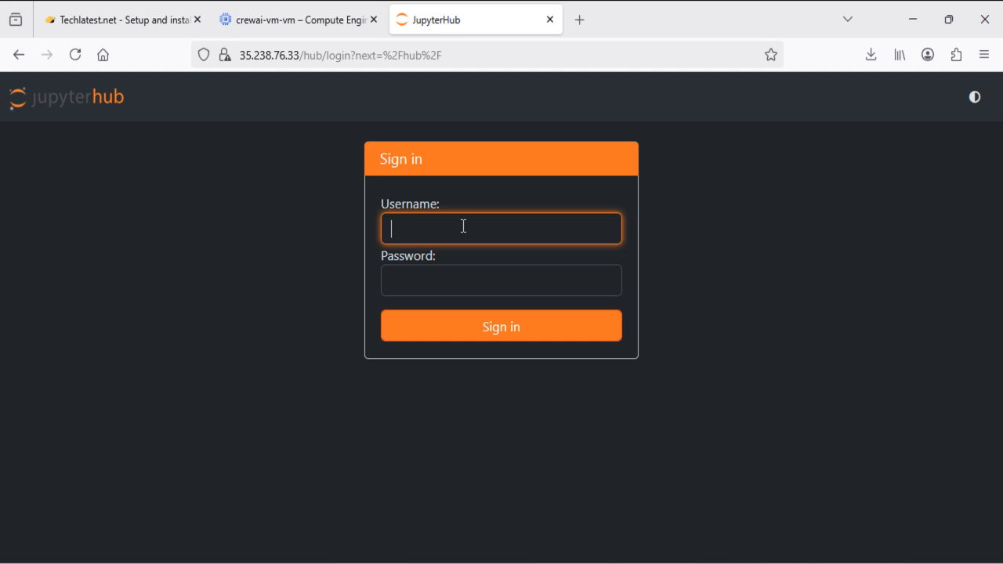
Sign in to JupyterHub as ubuntu with the VM password and decline saving it
{"action": "type", "text": "ubuntu"}
{"action": "key", "text": "Tab"}
{"action": "type", "text": "*********"}
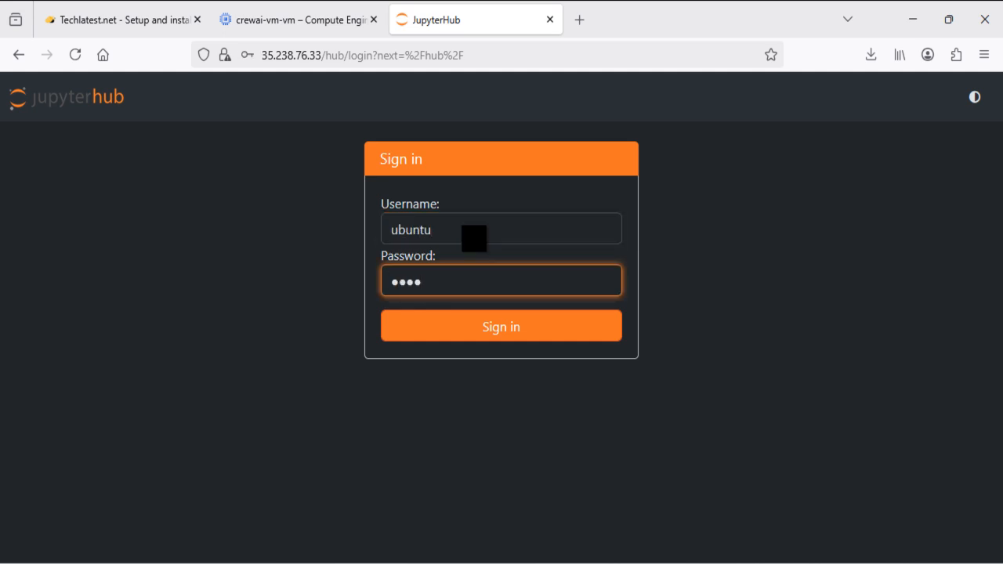
{"action": "key", "text": "Return"}
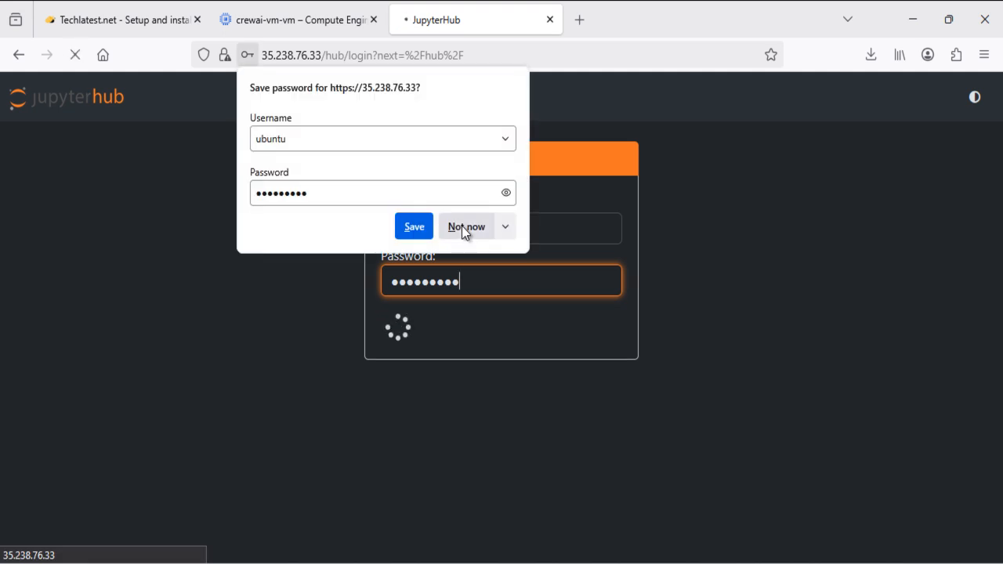
{"action": "left_click", "coordinate": [461, 226]}
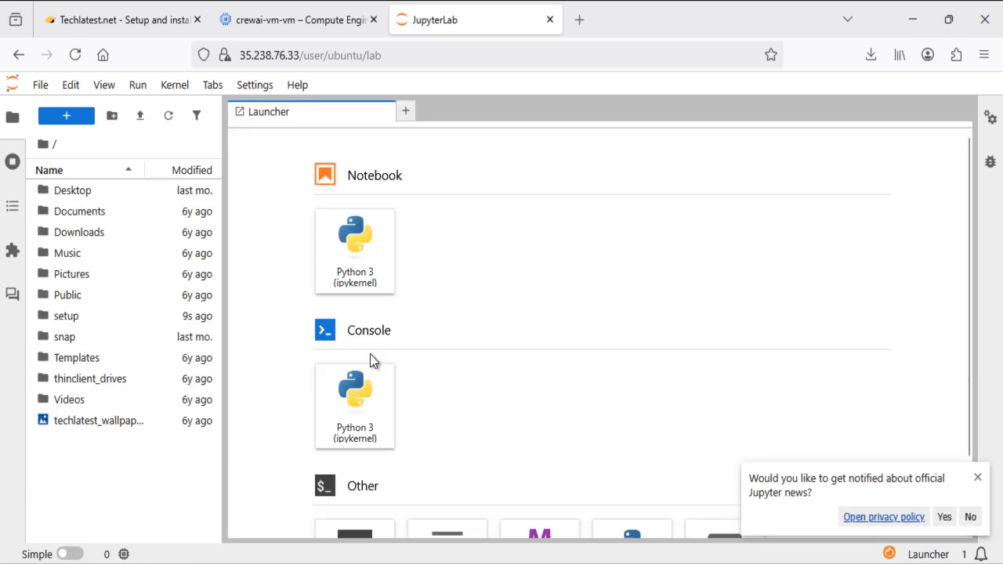
Visit the JupyterHub control panel from the File menu, then return to JupyterLab
{"action": "left_click", "coordinate": [41, 86]}
{"action": "scroll", "coordinate": [83, 427], "scroll_direction": "down", "scroll_amount": 2}
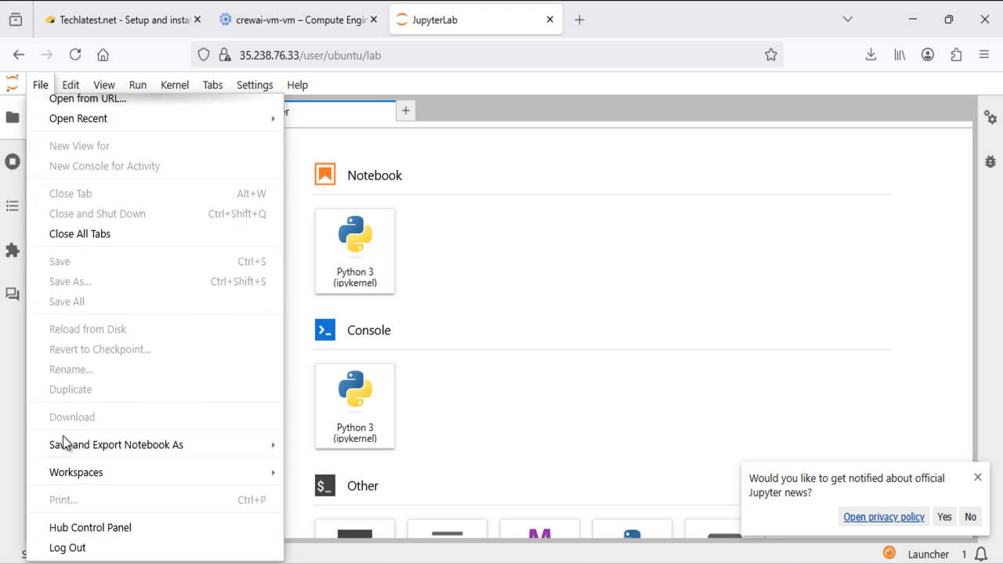
{"action": "left_click", "coordinate": [90, 529]}
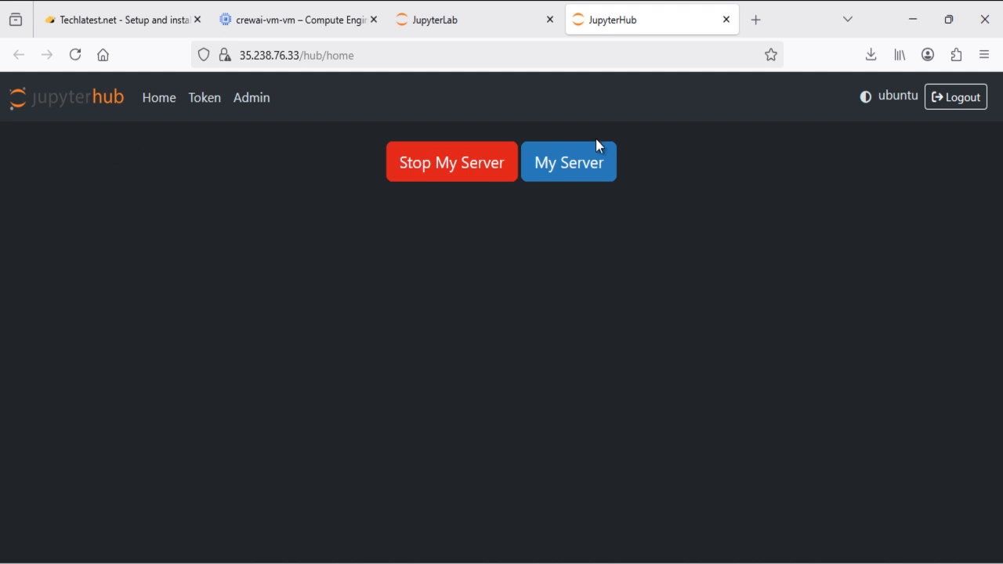
{"action": "left_click", "coordinate": [473, 11]}
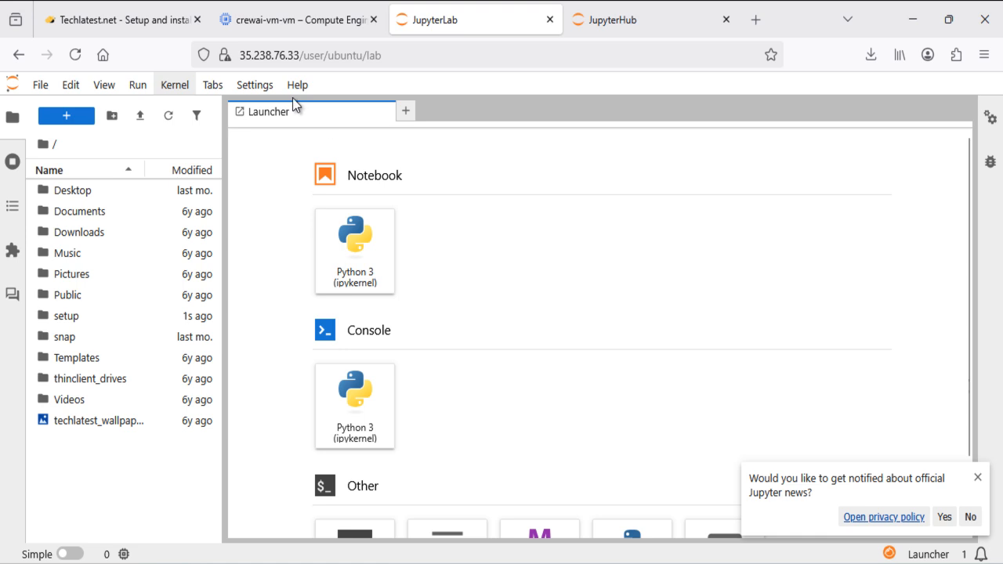
Choose Settings > Theme > JupyterLab Dark
{"action": "left_click", "coordinate": [250, 93]}
{"action": "mouse_move", "coordinate": [263, 108]}
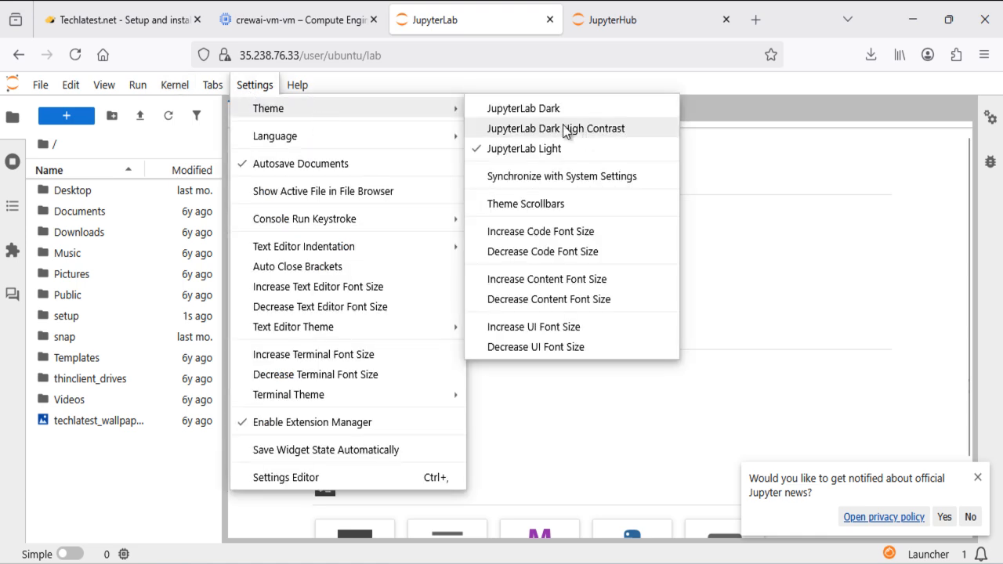
{"action": "left_click", "coordinate": [542, 108]}
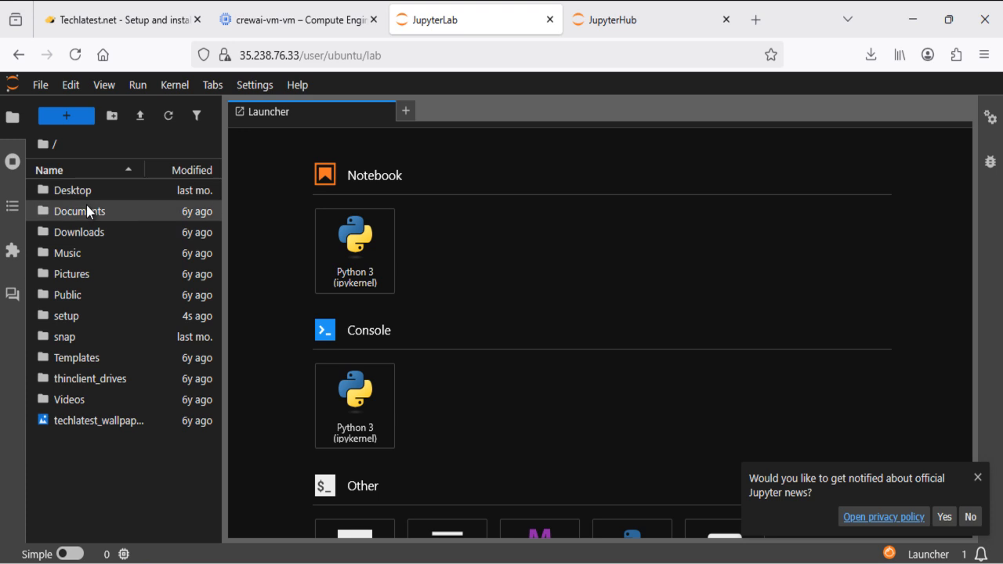
Open the setup folder in the JupyterLab file browser, then its jupyter-venv subfolder
{"action": "double_click", "coordinate": [52, 324]}
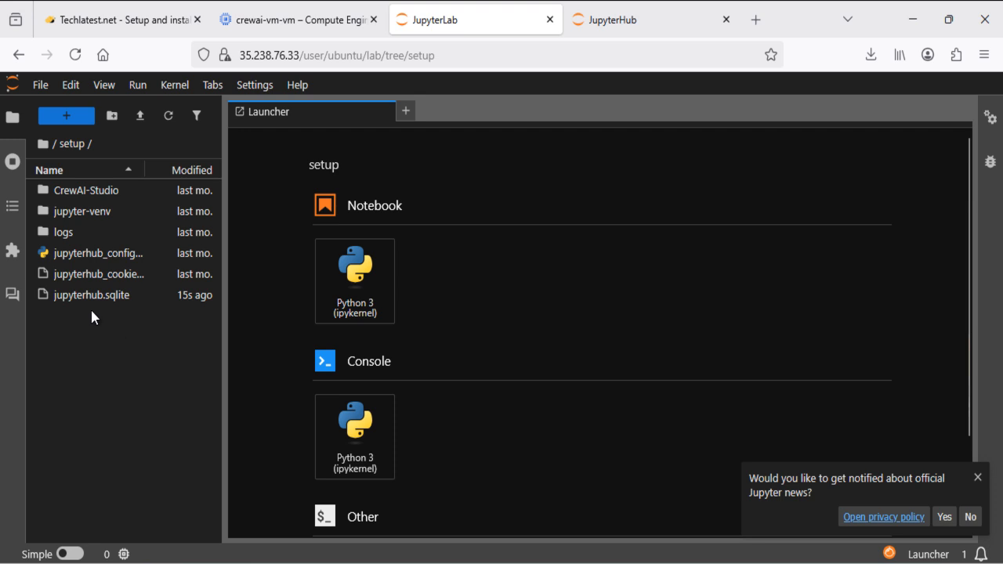
{"action": "double_click", "coordinate": [68, 214]}
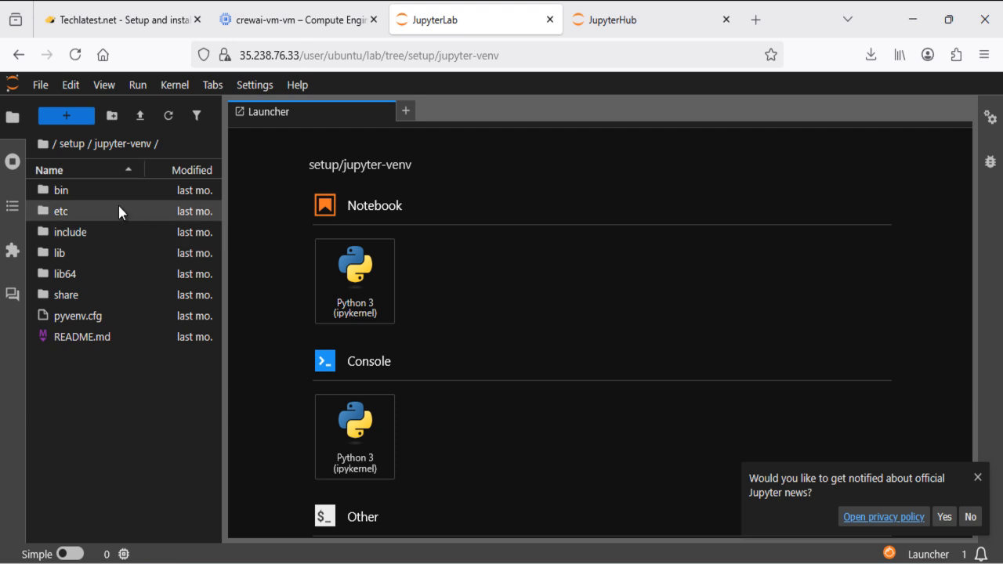
{"action": "mouse_move", "coordinate": [119, 212]}
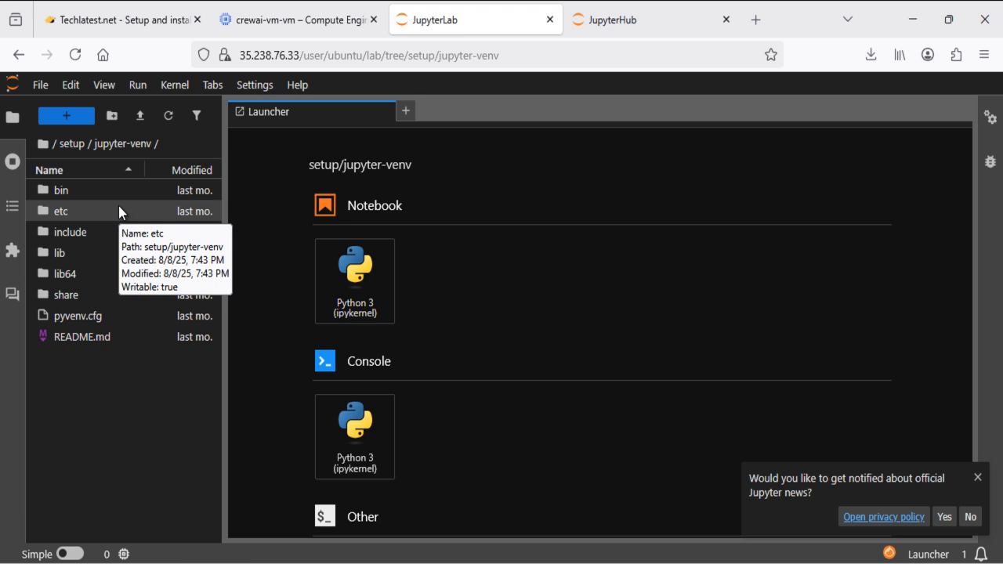
Look inside CrewAI-Studio, return to setup, and open the Jupyter AI chat panel
{"action": "left_click", "coordinate": [76, 145]}
{"action": "double_click", "coordinate": [73, 189]}
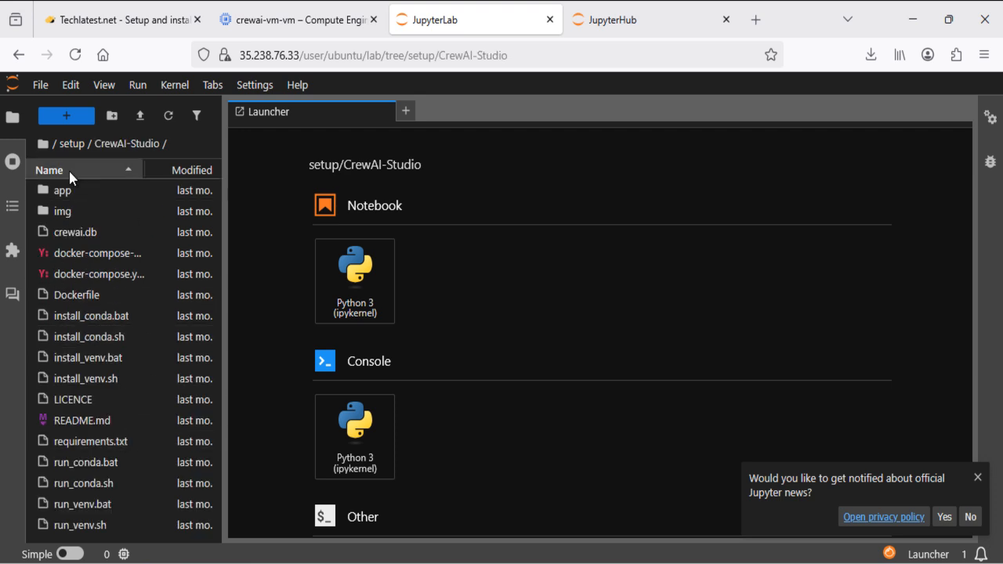
{"action": "left_click", "coordinate": [73, 146]}
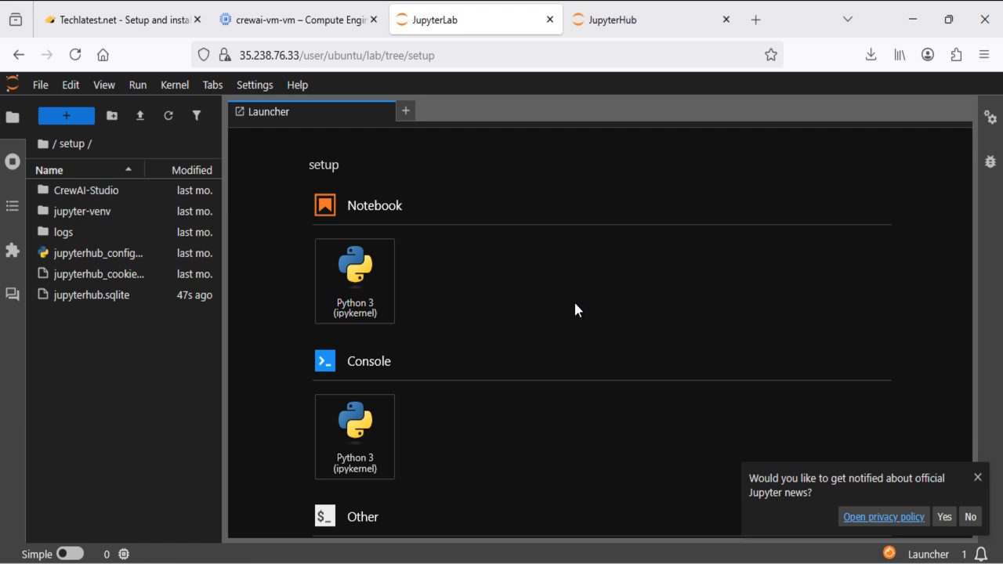
{"action": "left_click", "coordinate": [13, 295]}
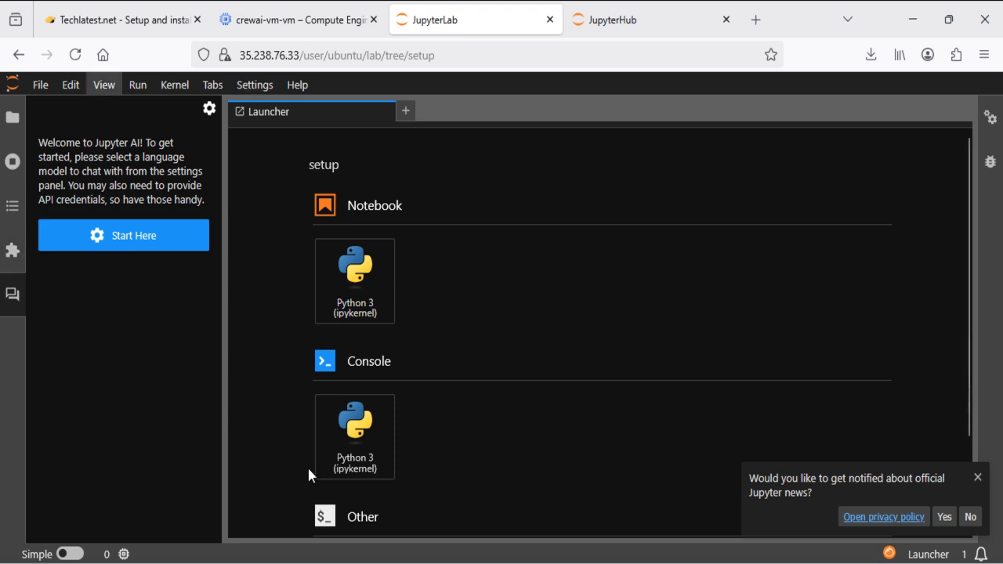
Dismiss the Jupyter news notification and copy the crewai-vm-vm external IP 35.238.76.33 from Compute Engine
{"action": "left_click", "coordinate": [977, 478]}
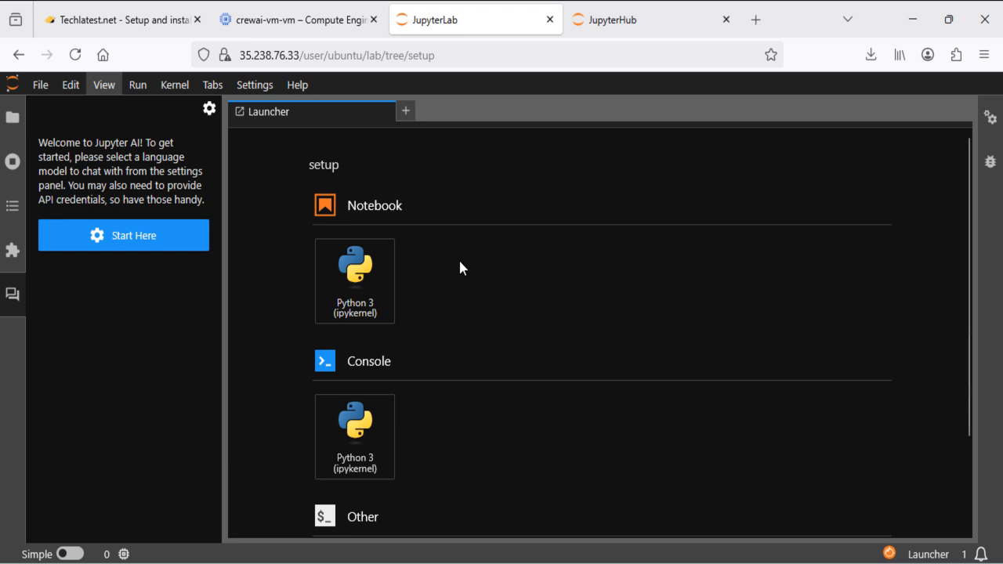
{"action": "left_click", "coordinate": [293, 22]}
{"action": "left_click", "coordinate": [804, 332]}
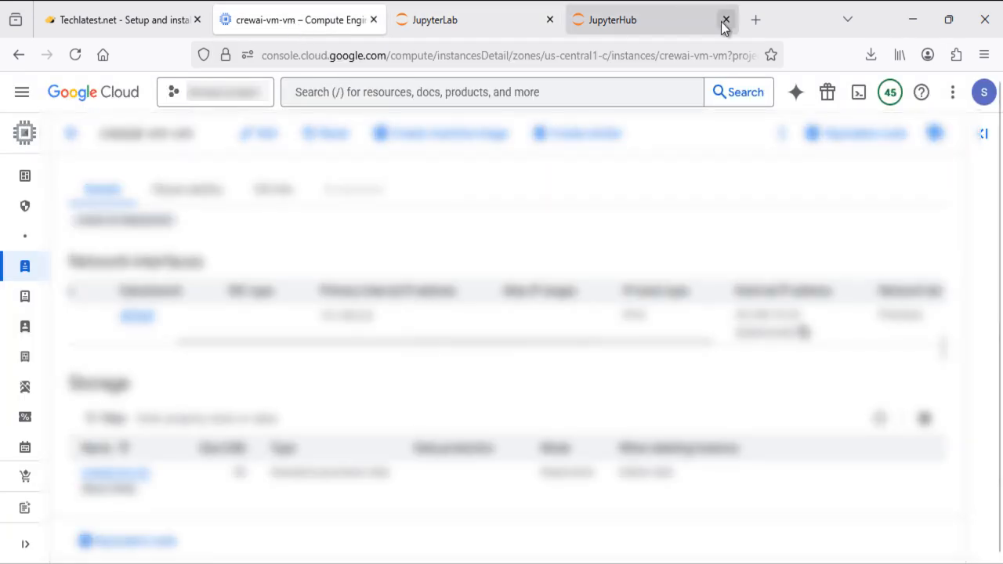
Load 35.238.76.33/crewai-studio in a new browser tab until the CrewAI Studio page appears
{"action": "left_click", "coordinate": [756, 20]}
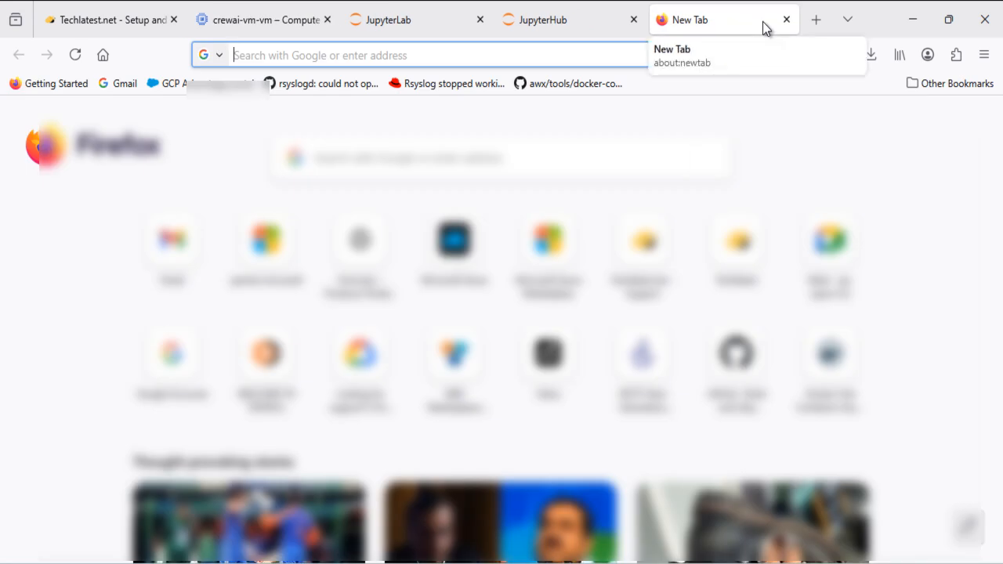
{"action": "key", "text": "ctrl+v"}
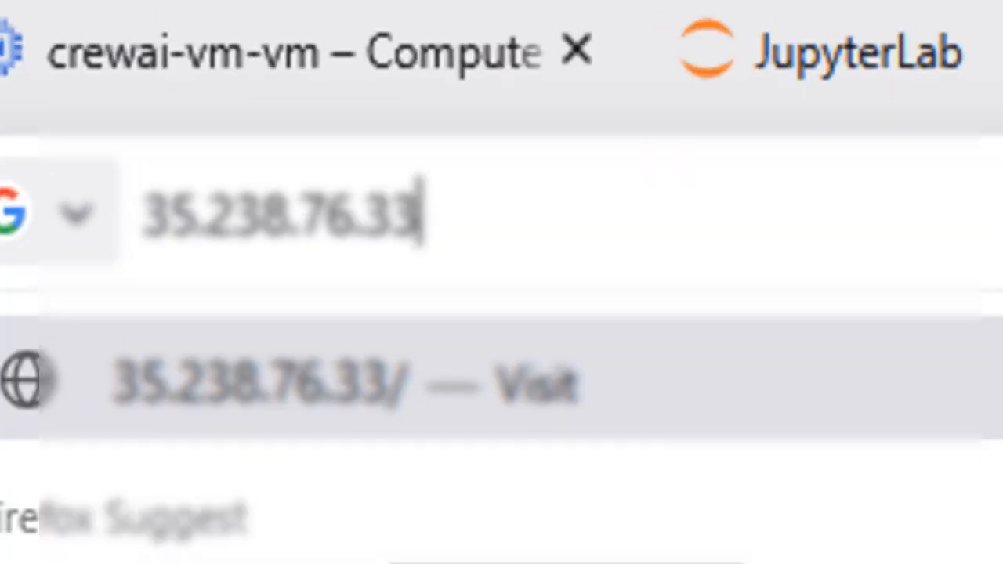
{"action": "type", "text": "/"}
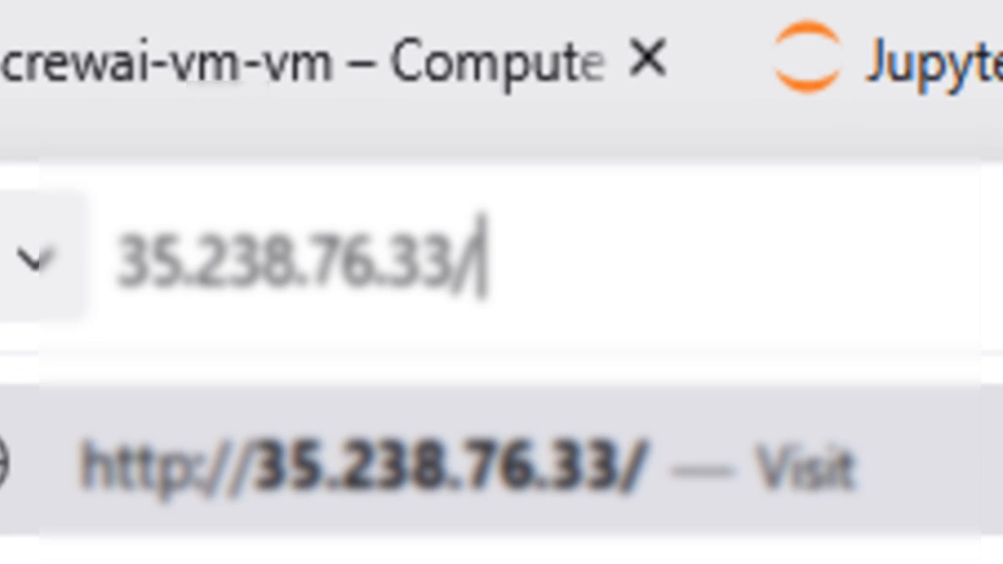
{"action": "type", "text": "crew"}
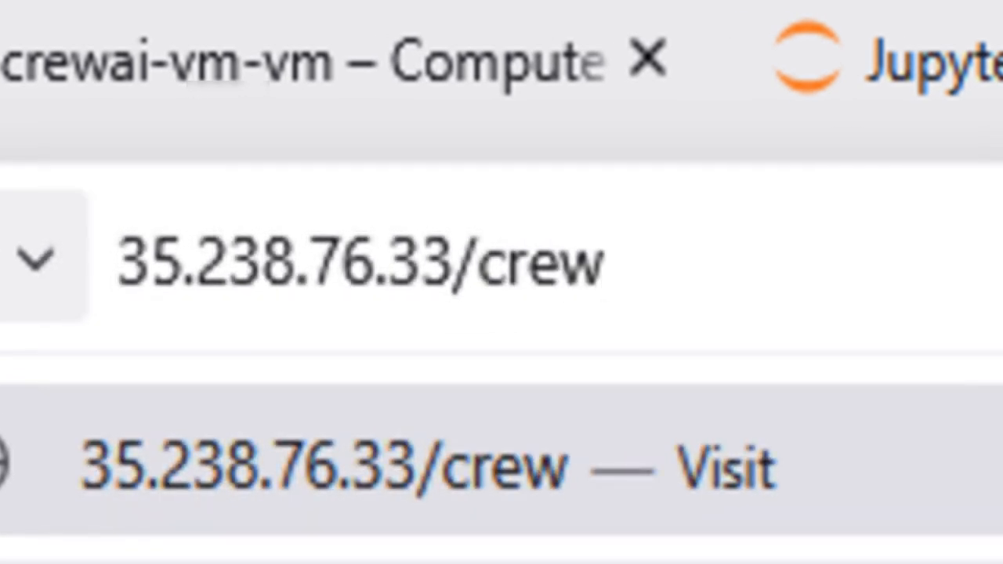
{"action": "type", "text": "ai-studio"}
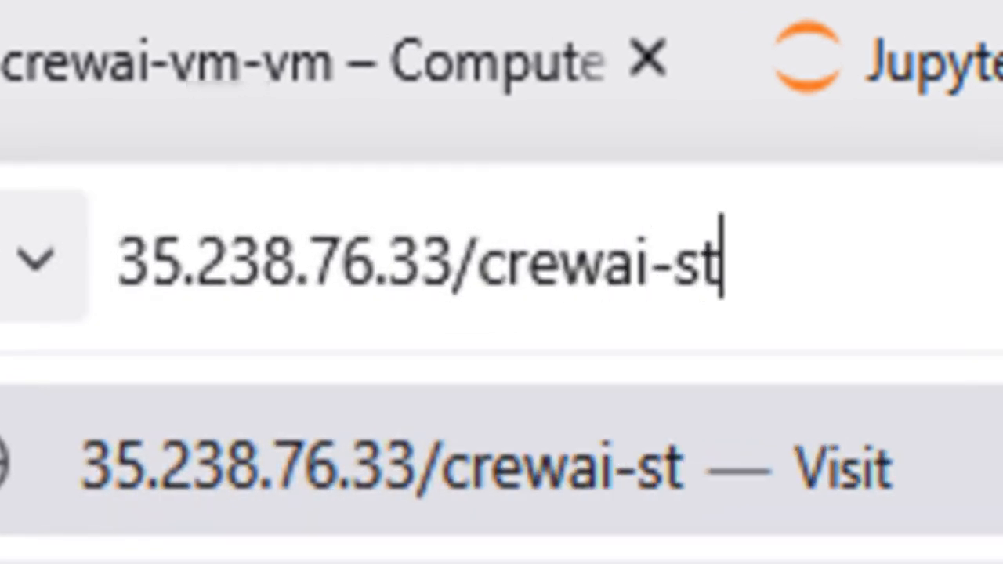
{"action": "key", "text": "Return"}
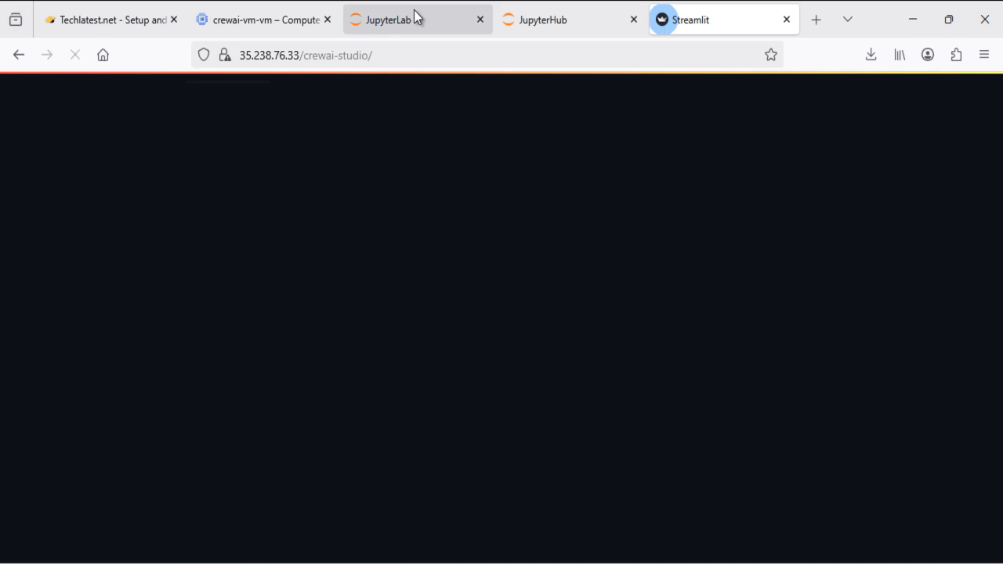
{"action": "left_click", "coordinate": [413, 12]}
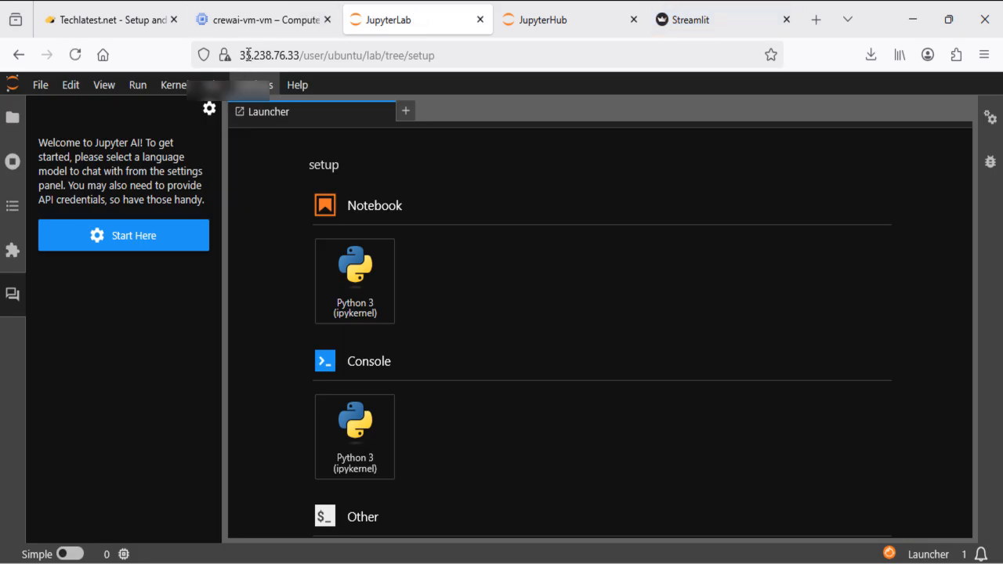
{"action": "left_click", "coordinate": [721, 10]}
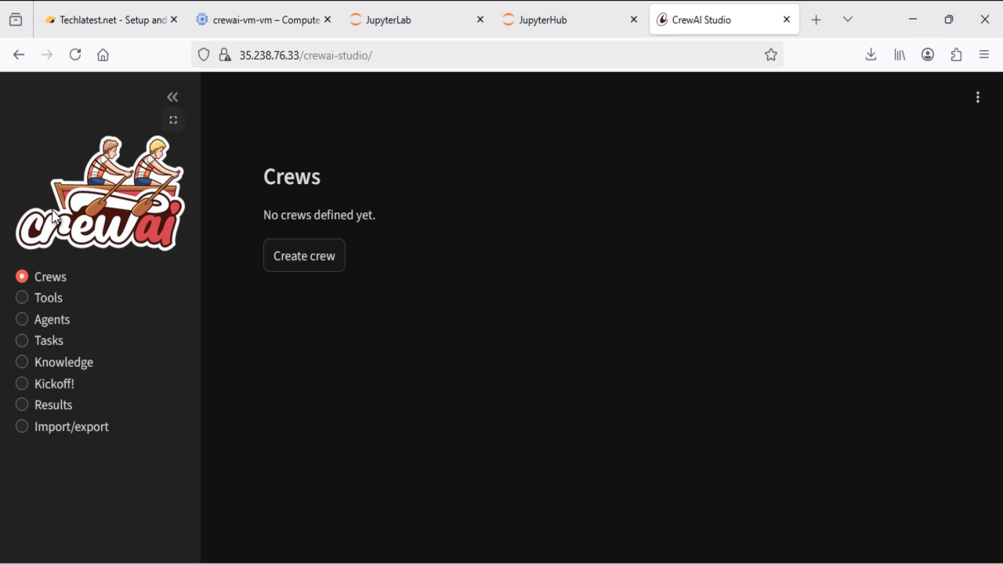
Visit CrewAI Studio's Knowledge, Kickoff! and Import/export pages in turn
{"action": "left_click", "coordinate": [67, 373]}
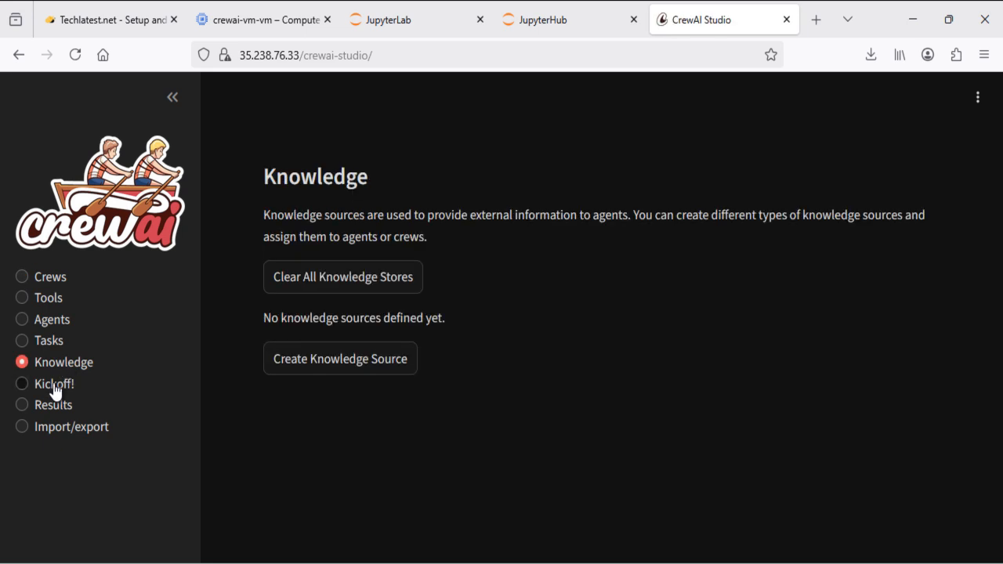
{"action": "left_click", "coordinate": [55, 388]}
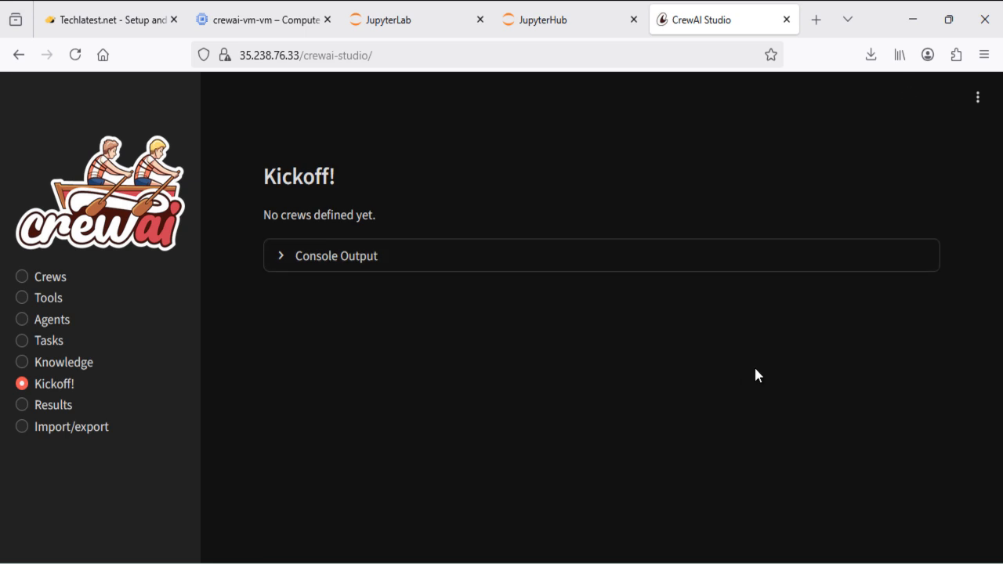
{"action": "left_click", "coordinate": [104, 431]}
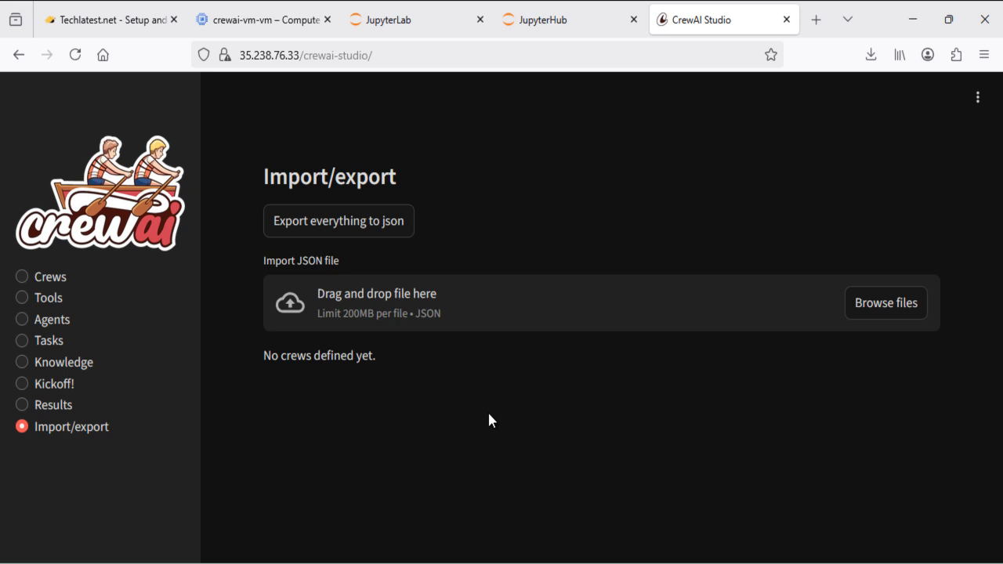
Skim the Techlatest GCP getting-started guide to the end, then return to the guides list
{"action": "left_click", "coordinate": [105, 11]}
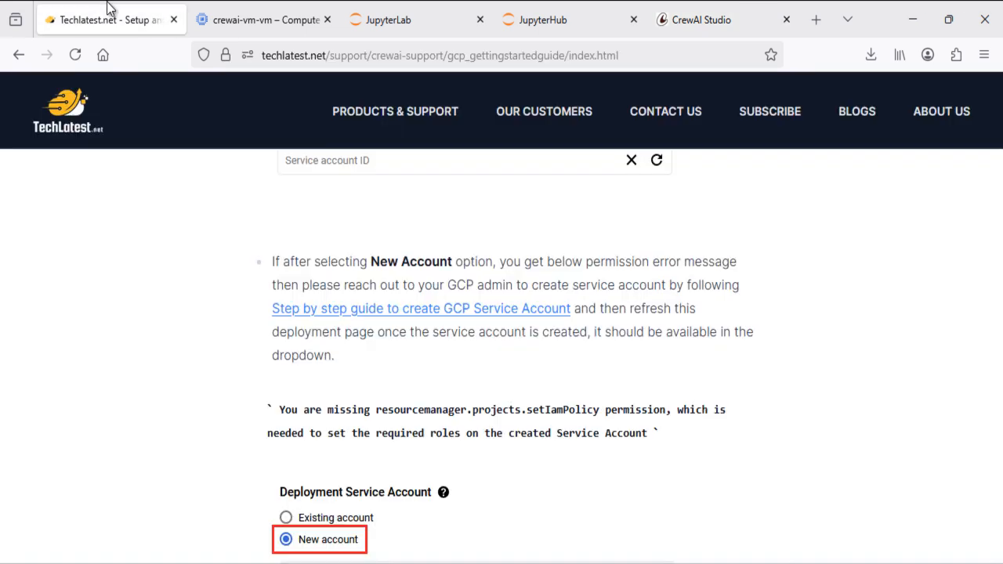
{"action": "scroll", "coordinate": [551, 354], "scroll_direction": "down", "scroll_amount": 15}
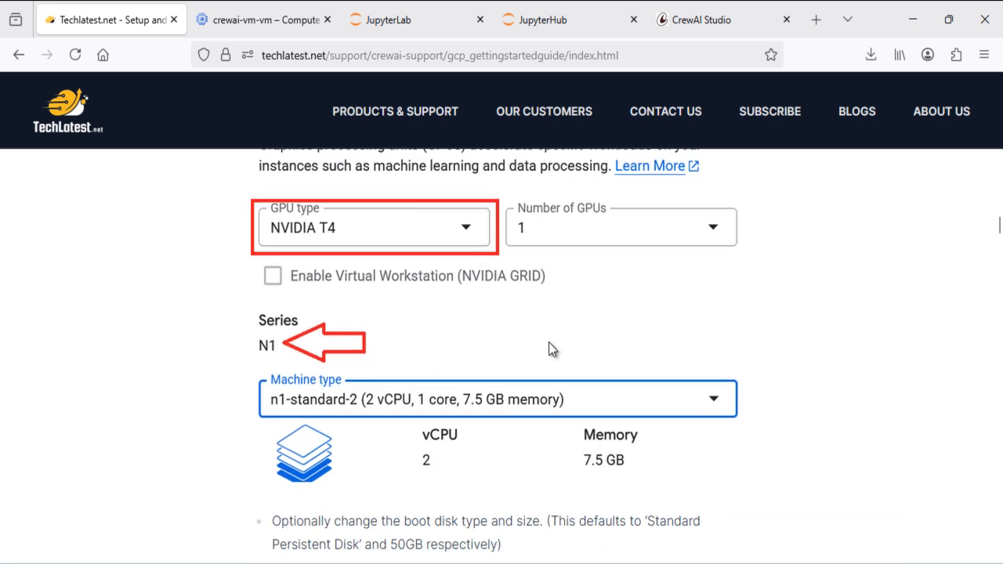
{"action": "scroll", "coordinate": [549, 350], "scroll_direction": "down", "scroll_amount": 5}
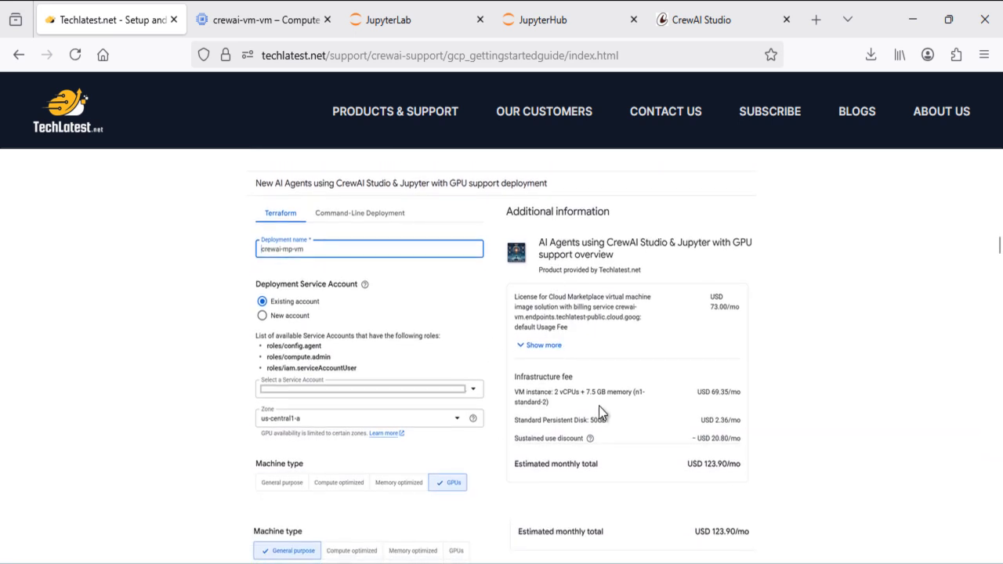
{"action": "scroll", "coordinate": [599, 414], "scroll_direction": "down", "scroll_amount": 4}
{"action": "scroll", "coordinate": [598, 414], "scroll_direction": "down", "scroll_amount": 10}
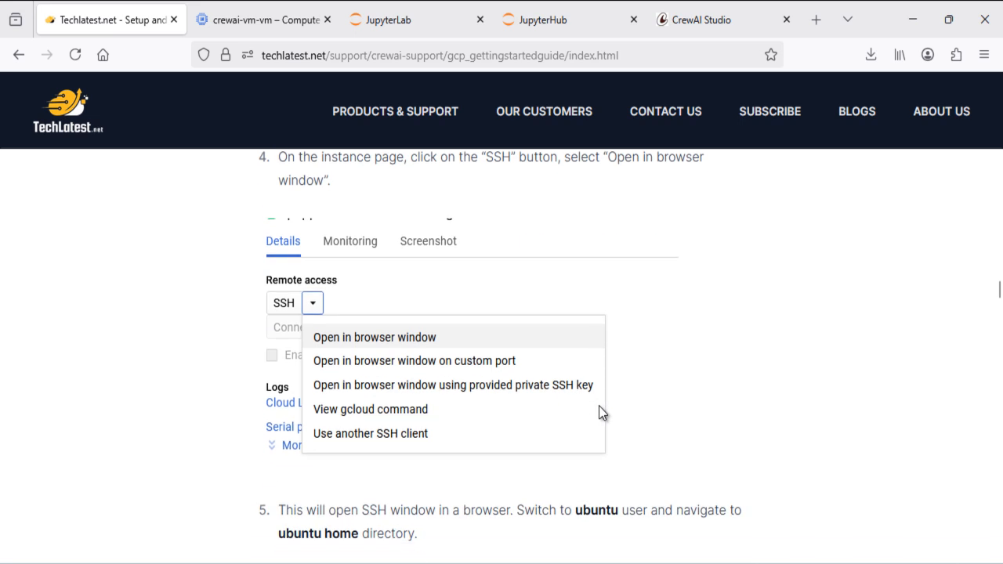
{"action": "scroll", "coordinate": [599, 406], "scroll_direction": "down", "scroll_amount": 12}
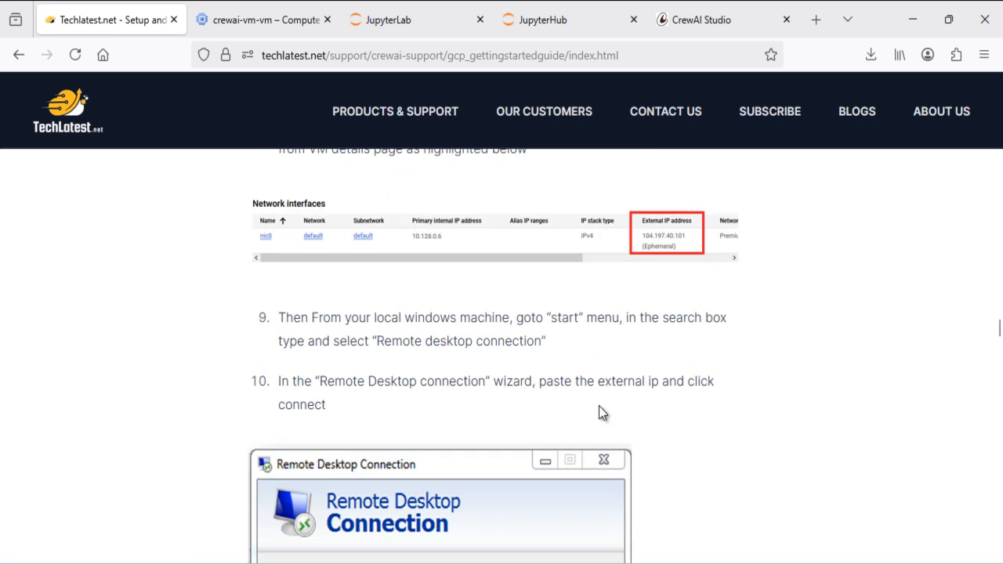
{"action": "scroll", "coordinate": [599, 406], "scroll_direction": "down", "scroll_amount": 15}
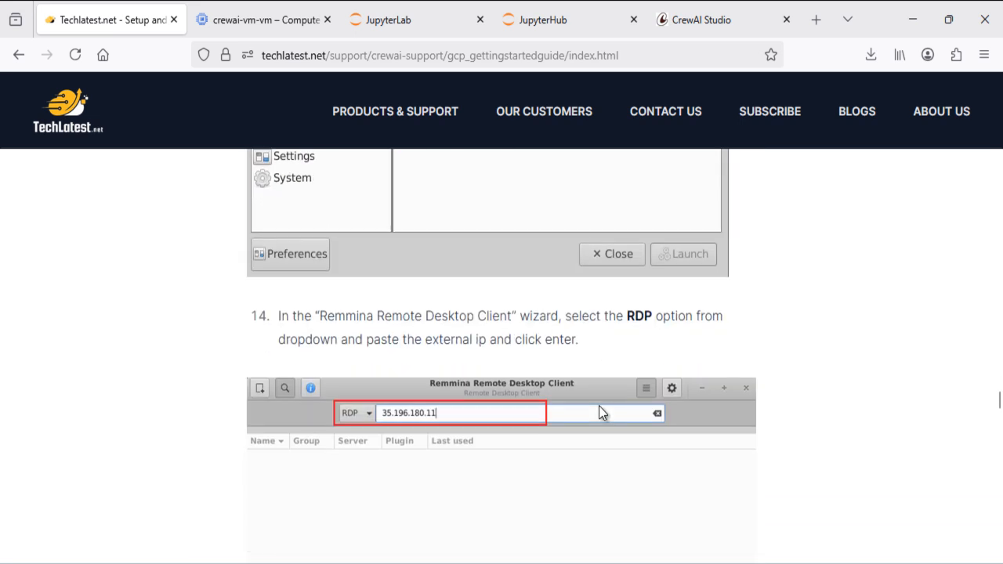
{"action": "scroll", "coordinate": [598, 406], "scroll_direction": "up", "scroll_amount": 15}
{"action": "scroll", "coordinate": [598, 406], "scroll_direction": "down", "scroll_amount": 18}
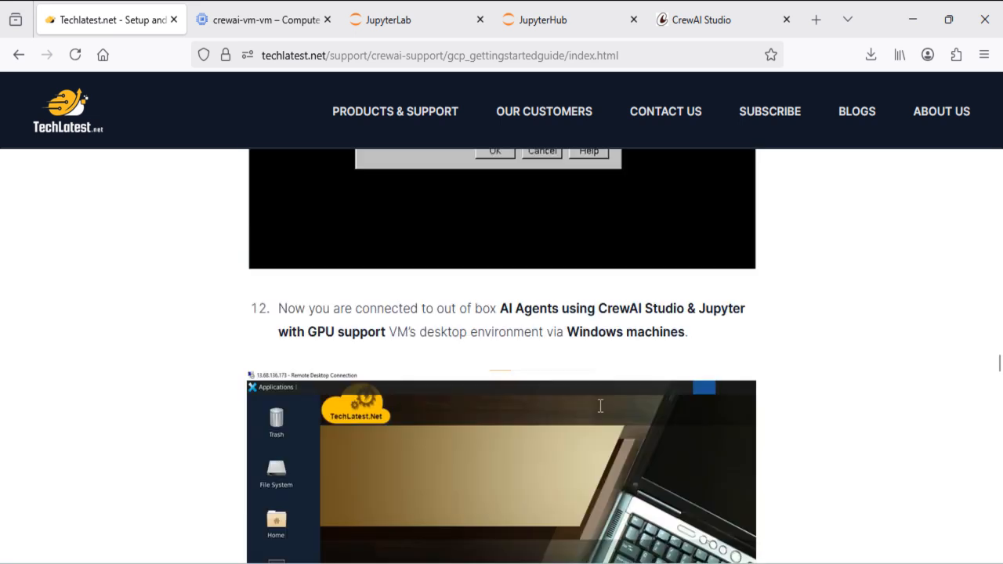
{"action": "scroll", "coordinate": [600, 406], "scroll_direction": "down", "scroll_amount": 20}
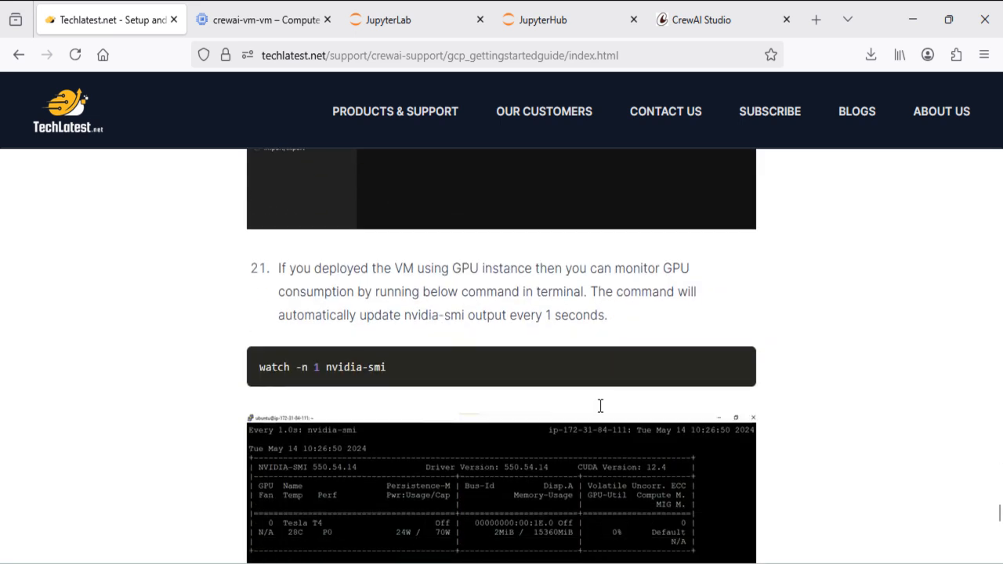
{"action": "scroll", "coordinate": [601, 406], "scroll_direction": "down", "scroll_amount": 3}
{"action": "scroll", "coordinate": [207, 180], "scroll_direction": "up", "scroll_amount": 1}
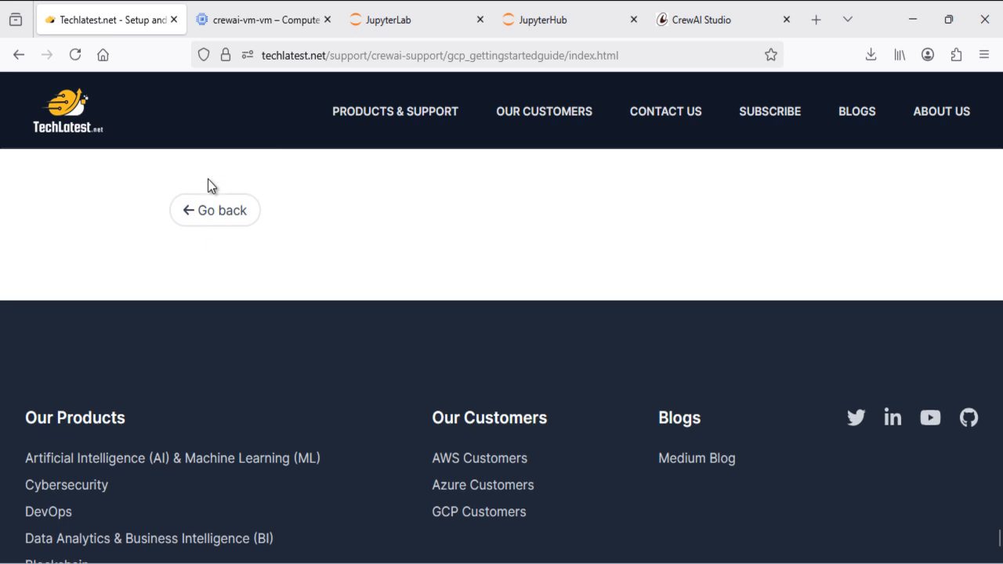
{"action": "left_click", "coordinate": [209, 209]}
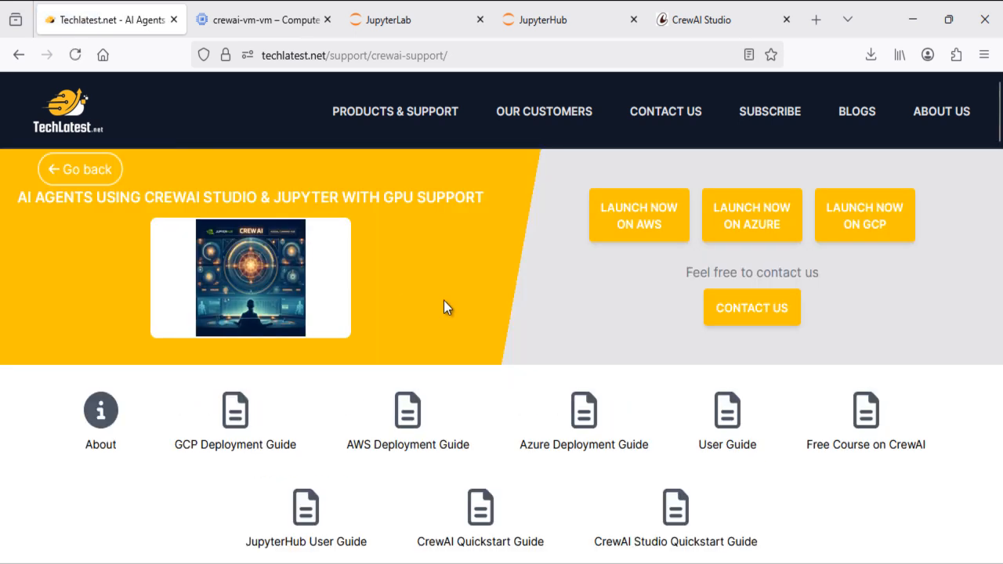
{"action": "scroll", "coordinate": [444, 304], "scroll_direction": "down", "scroll_amount": 2}
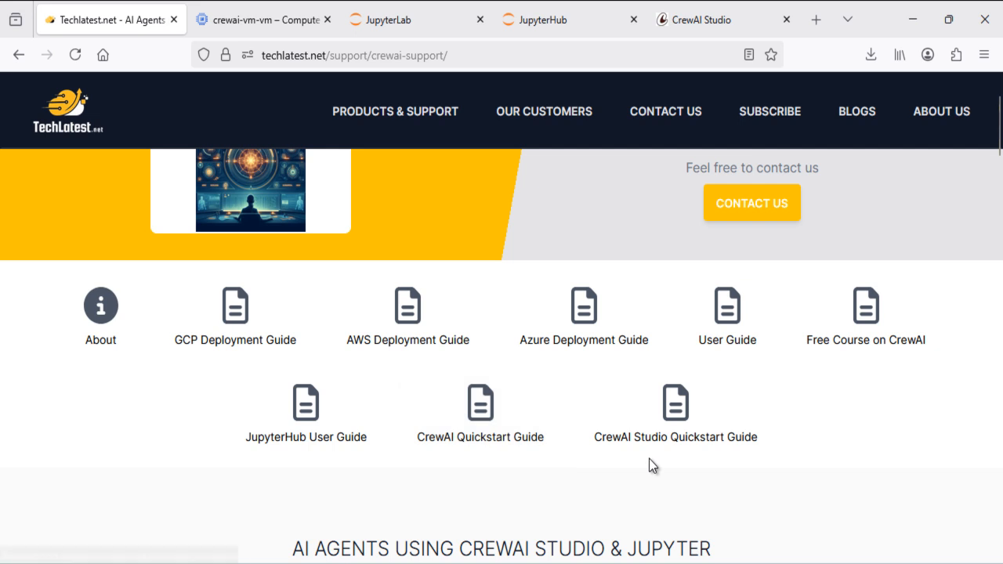
Read the JupyterHub User Guide on user management and pip3 installs into jupyter-venv, then go back
{"action": "left_click", "coordinate": [317, 419]}
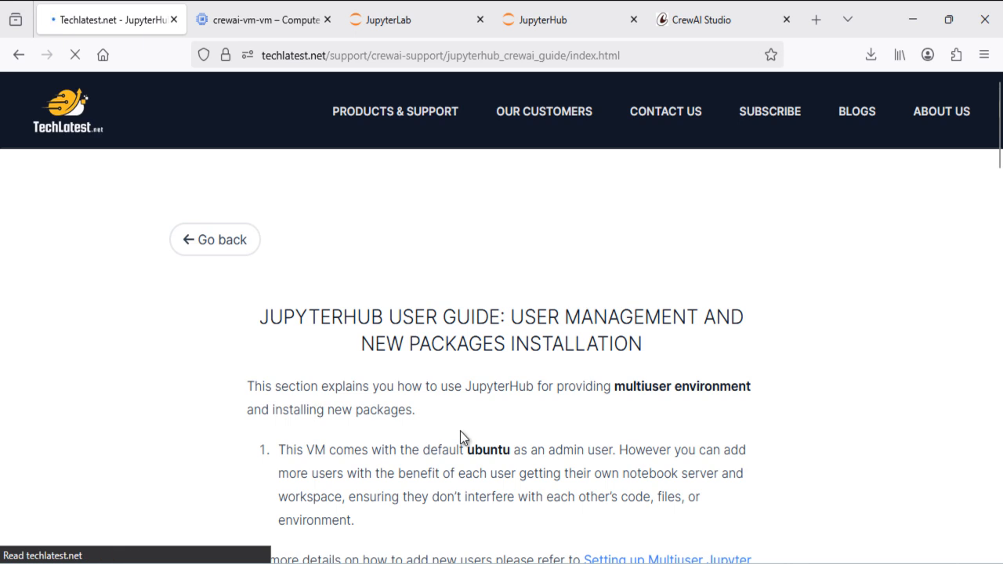
{"action": "scroll", "coordinate": [460, 435], "scroll_direction": "down", "scroll_amount": 3}
{"action": "scroll", "coordinate": [507, 360], "scroll_direction": "down", "scroll_amount": 7}
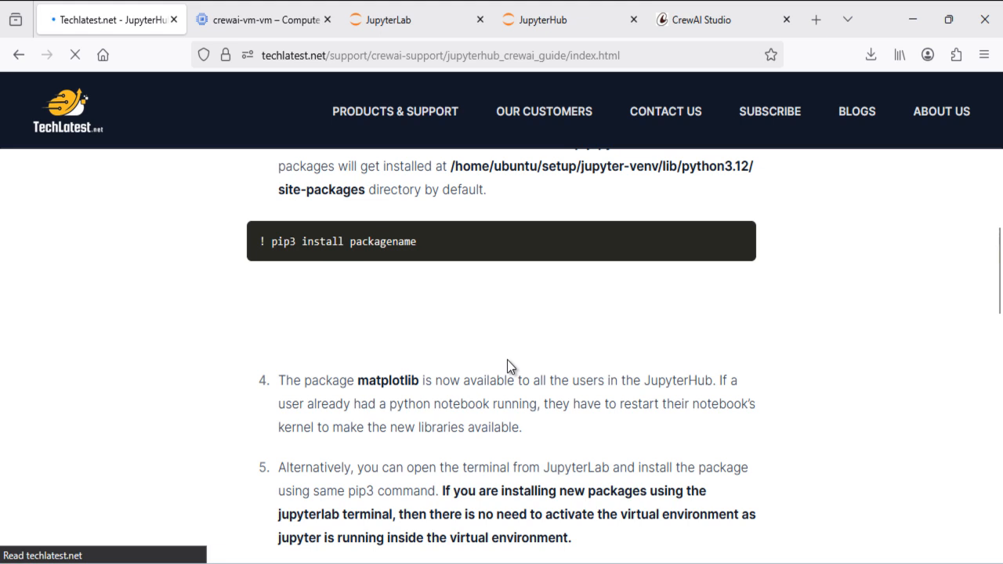
{"action": "scroll", "coordinate": [507, 360], "scroll_direction": "up", "scroll_amount": 8}
{"action": "scroll", "coordinate": [507, 366], "scroll_direction": "up", "scroll_amount": 3}
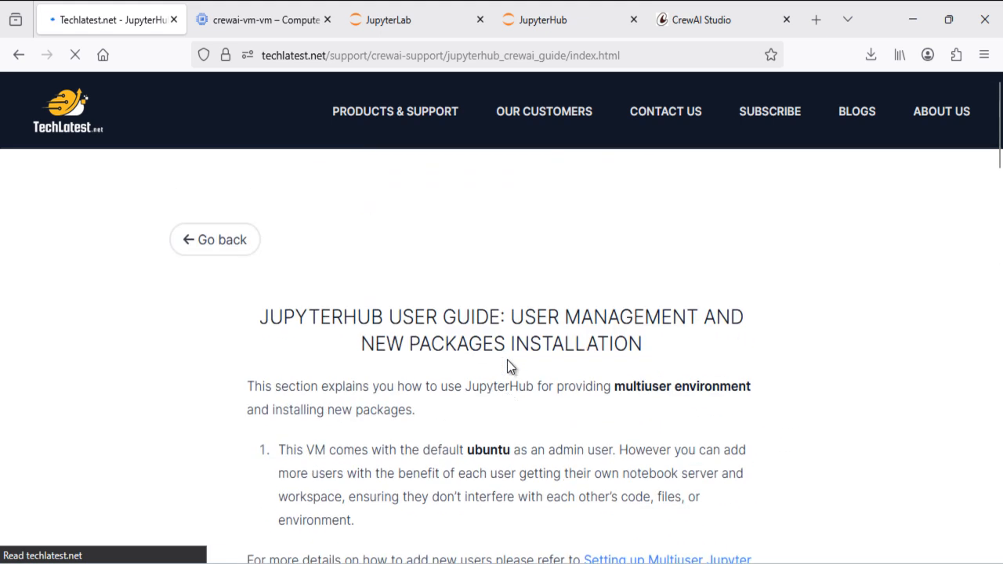
{"action": "scroll", "coordinate": [510, 366], "scroll_direction": "down", "scroll_amount": 4}
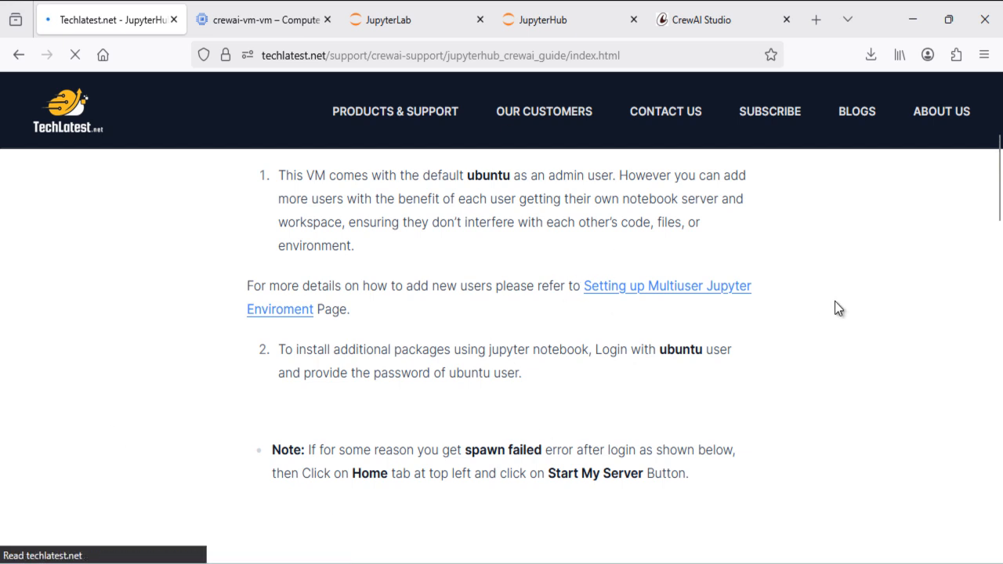
{"action": "scroll", "coordinate": [489, 330], "scroll_direction": "down", "scroll_amount": 2}
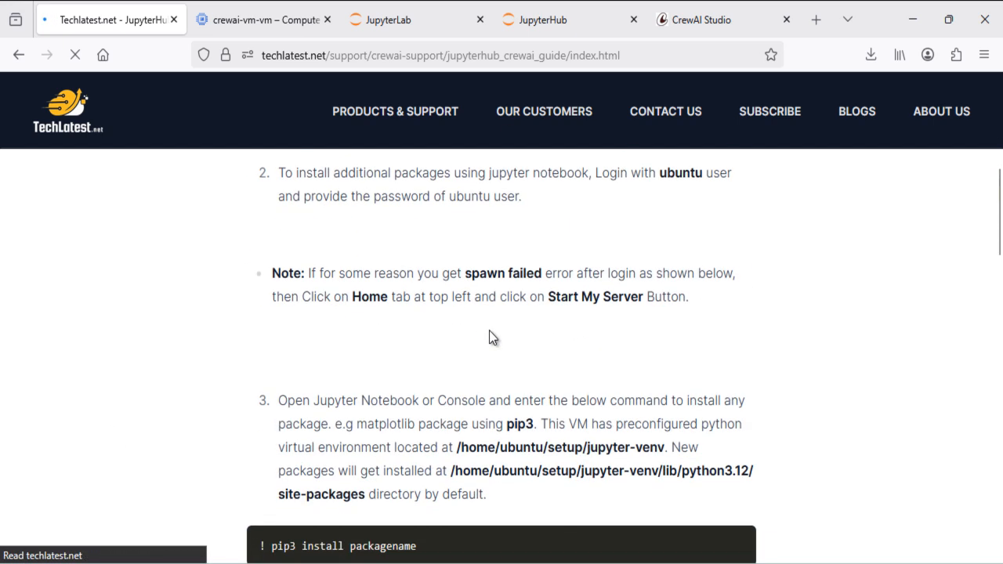
{"action": "scroll", "coordinate": [489, 330], "scroll_direction": "down", "scroll_amount": 3}
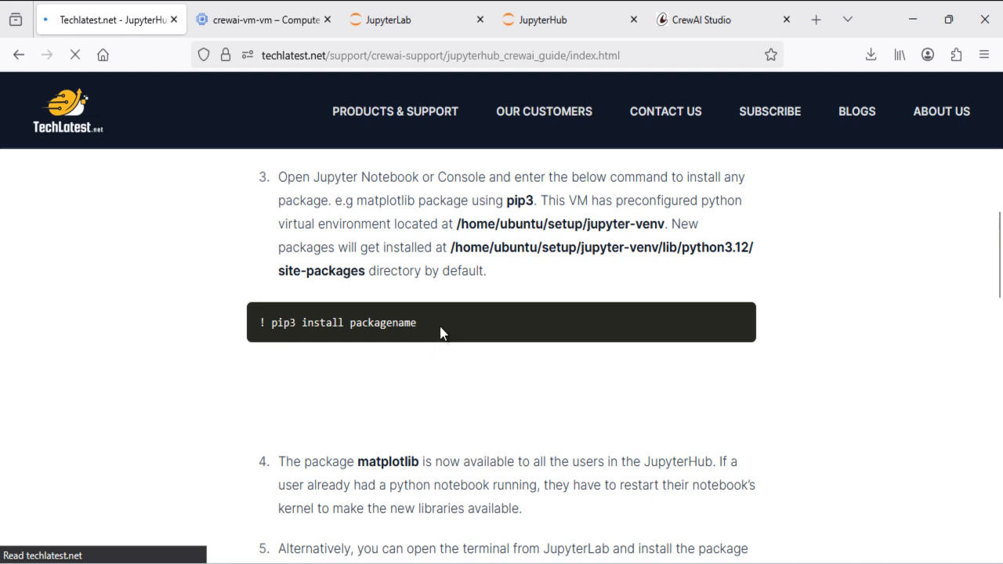
{"action": "scroll", "coordinate": [441, 332], "scroll_direction": "down", "scroll_amount": 11}
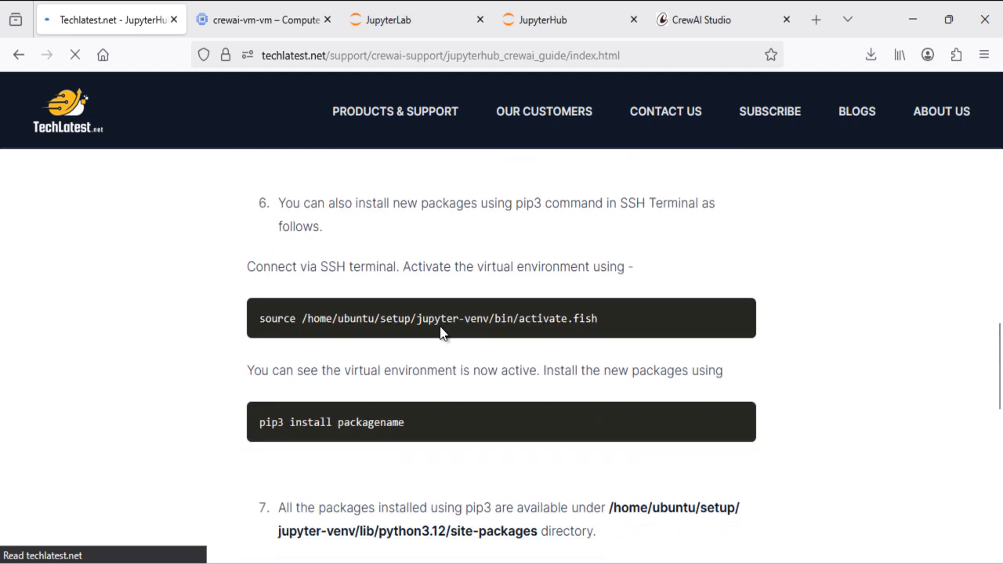
{"action": "scroll", "coordinate": [440, 328], "scroll_direction": "down", "scroll_amount": 4}
{"action": "scroll", "coordinate": [440, 328], "scroll_direction": "up", "scroll_amount": 2}
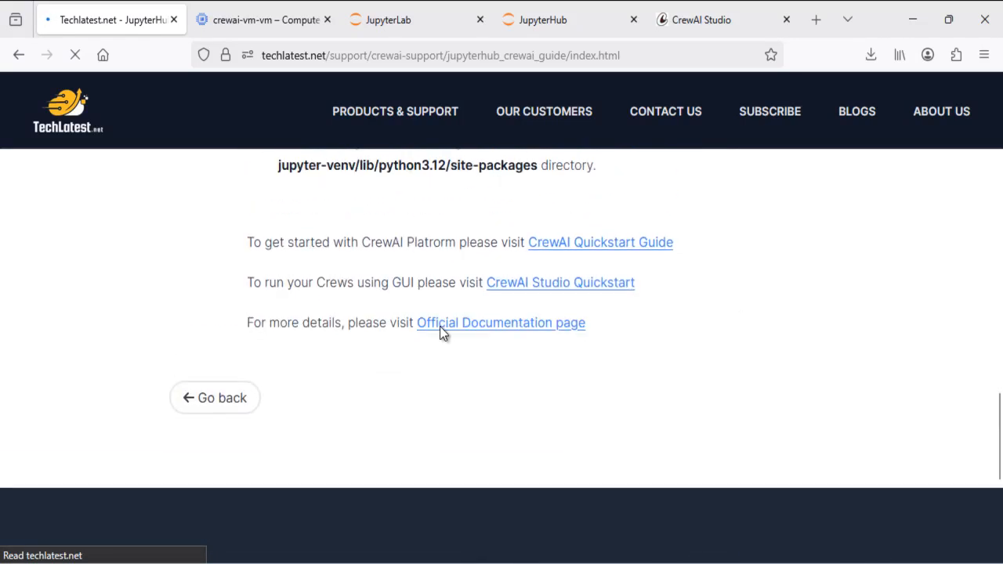
{"action": "left_click", "coordinate": [229, 409]}
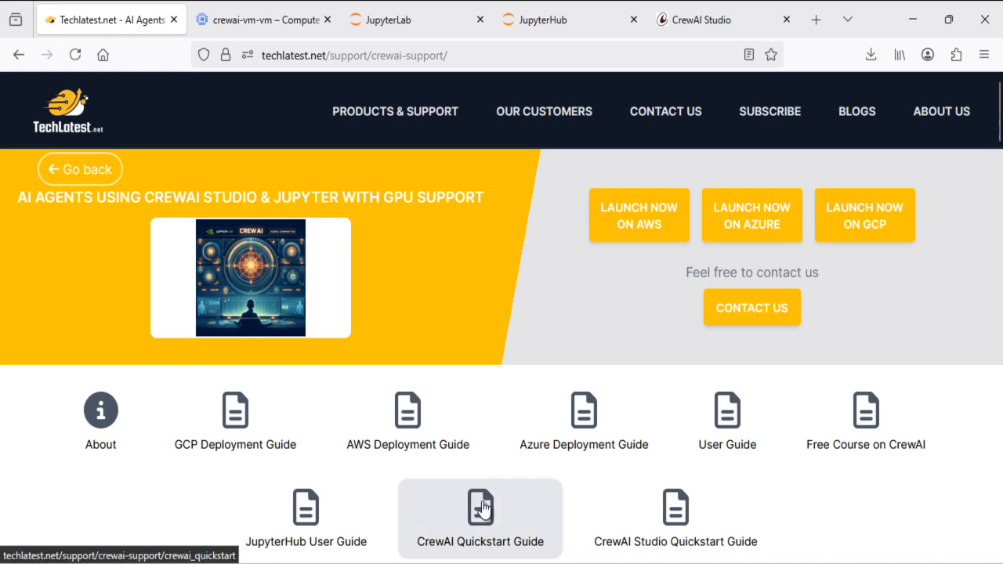
{"action": "left_click", "coordinate": [482, 508]}
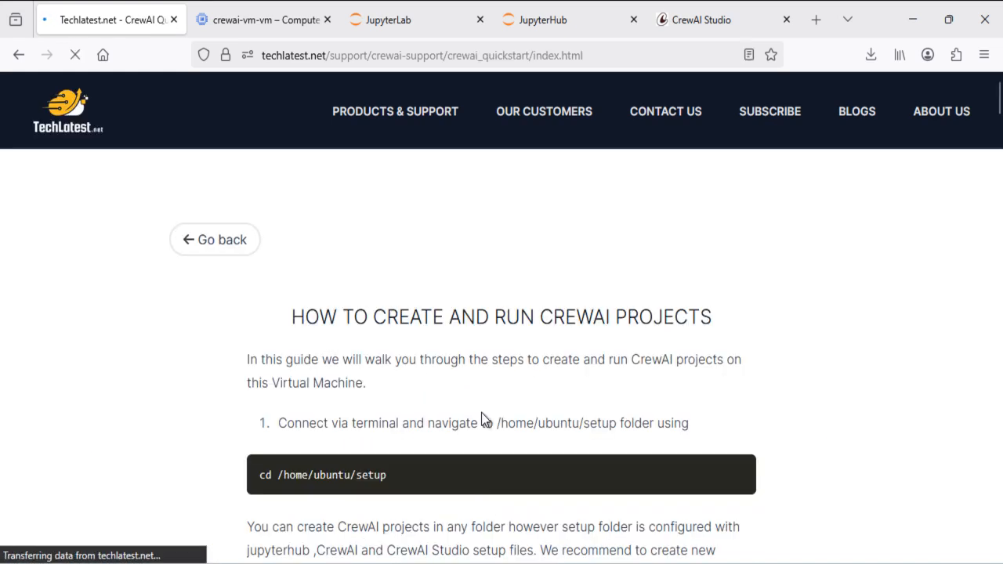
{"action": "scroll", "coordinate": [481, 412], "scroll_direction": "down", "scroll_amount": 8}
{"action": "scroll", "coordinate": [481, 420], "scroll_direction": "down", "scroll_amount": 2}
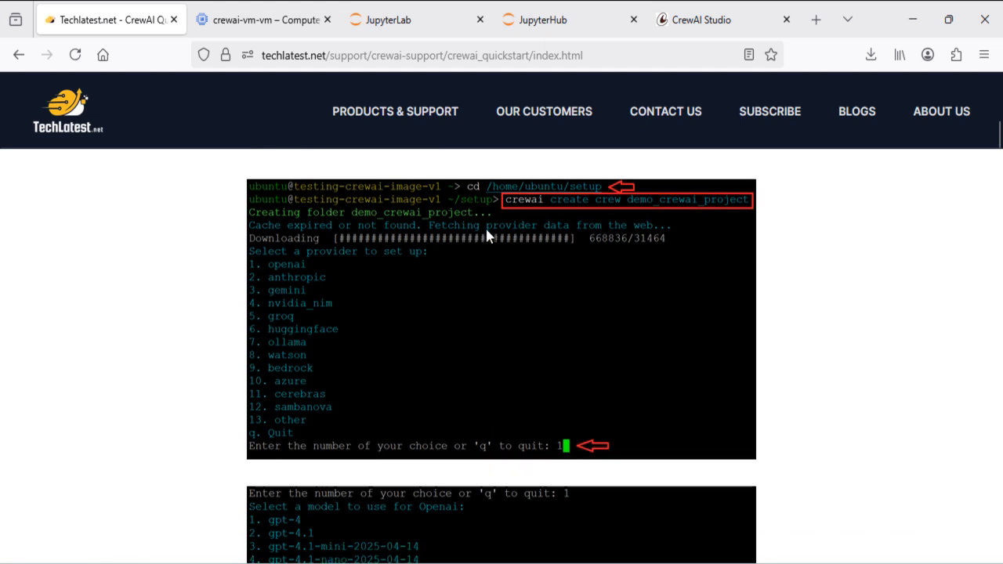
{"action": "scroll", "coordinate": [540, 377], "scroll_direction": "down", "scroll_amount": 10}
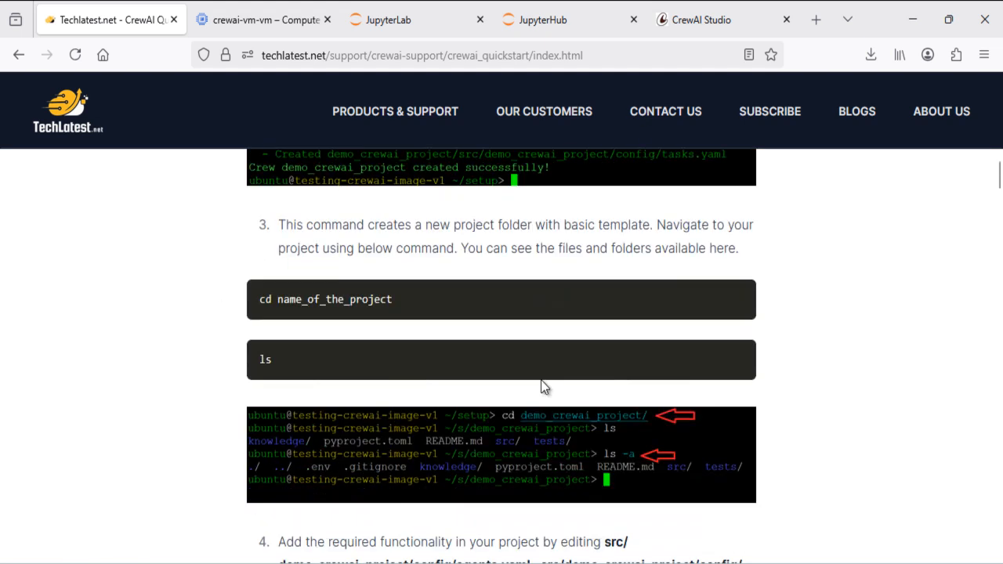
{"action": "scroll", "coordinate": [540, 377], "scroll_direction": "down", "scroll_amount": 6}
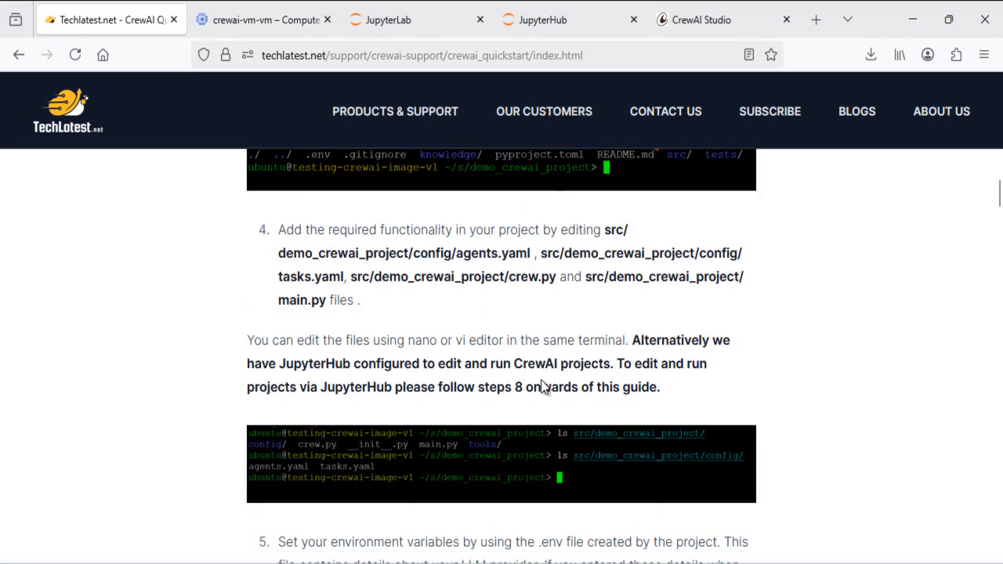
{"action": "scroll", "coordinate": [540, 382], "scroll_direction": "down", "scroll_amount": 14}
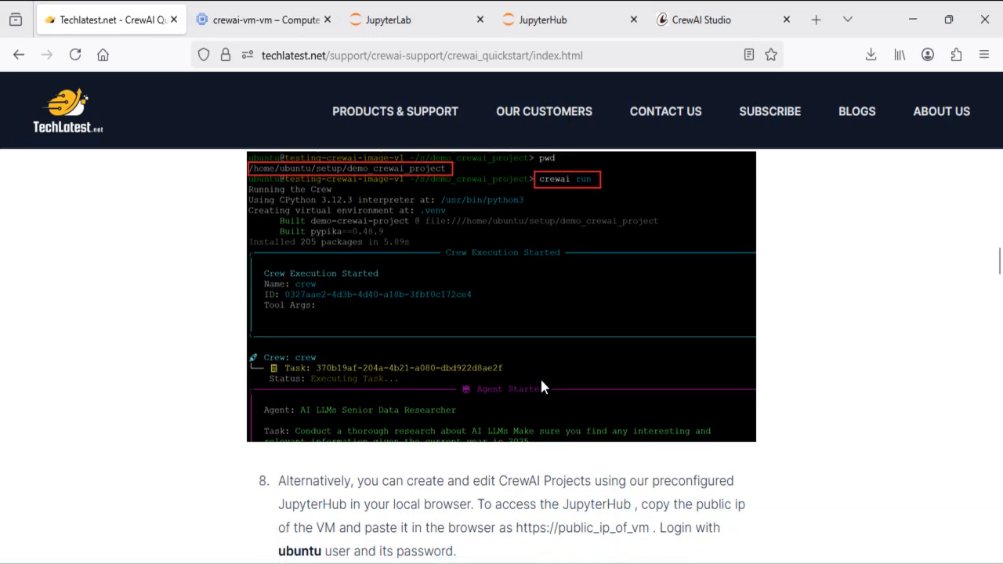
{"action": "scroll", "coordinate": [542, 382], "scroll_direction": "down", "scroll_amount": 15}
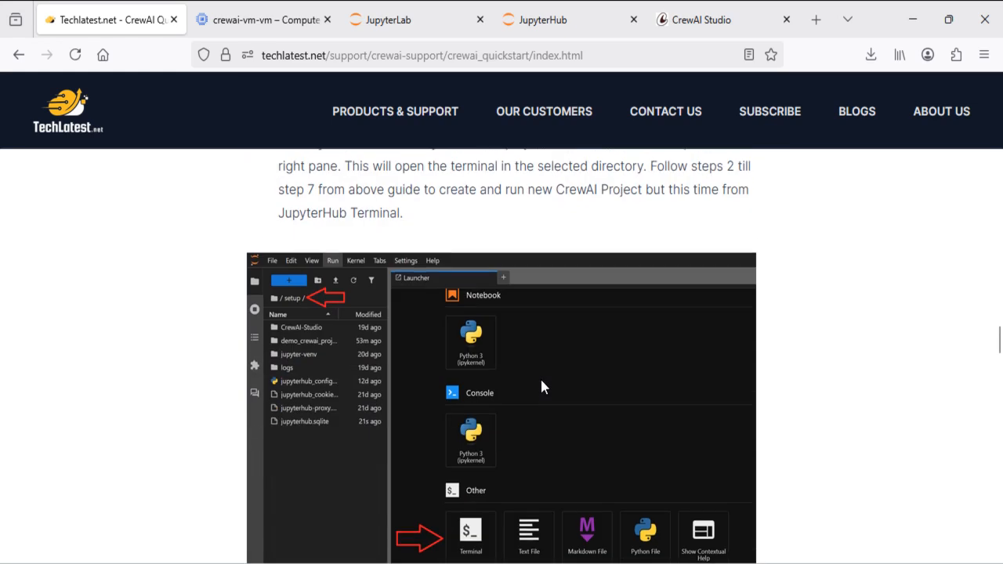
{"action": "scroll", "coordinate": [540, 377], "scroll_direction": "down", "scroll_amount": 15}
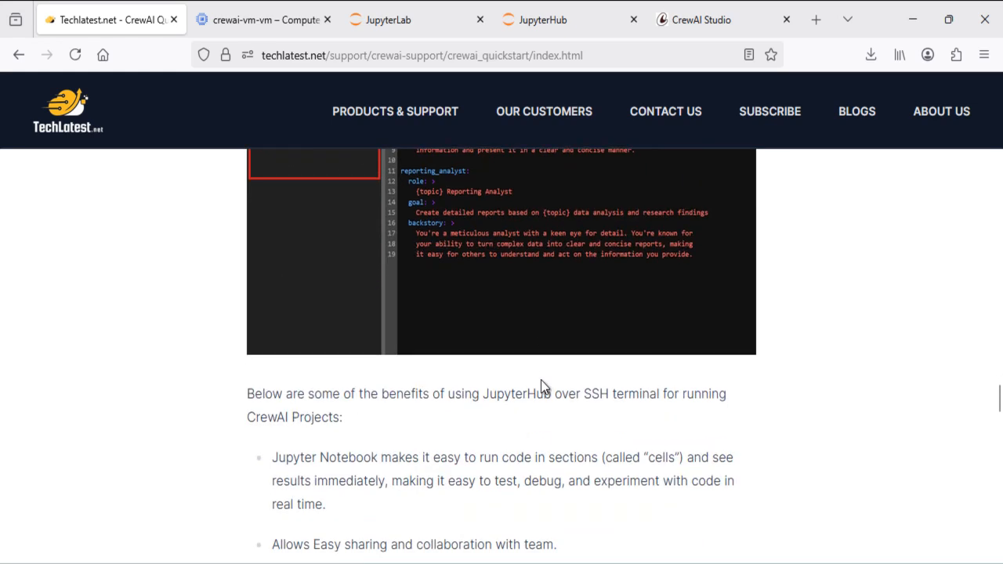
{"action": "scroll", "coordinate": [541, 380], "scroll_direction": "down", "scroll_amount": 5}
{"action": "scroll", "coordinate": [540, 377], "scroll_direction": "up", "scroll_amount": 8}
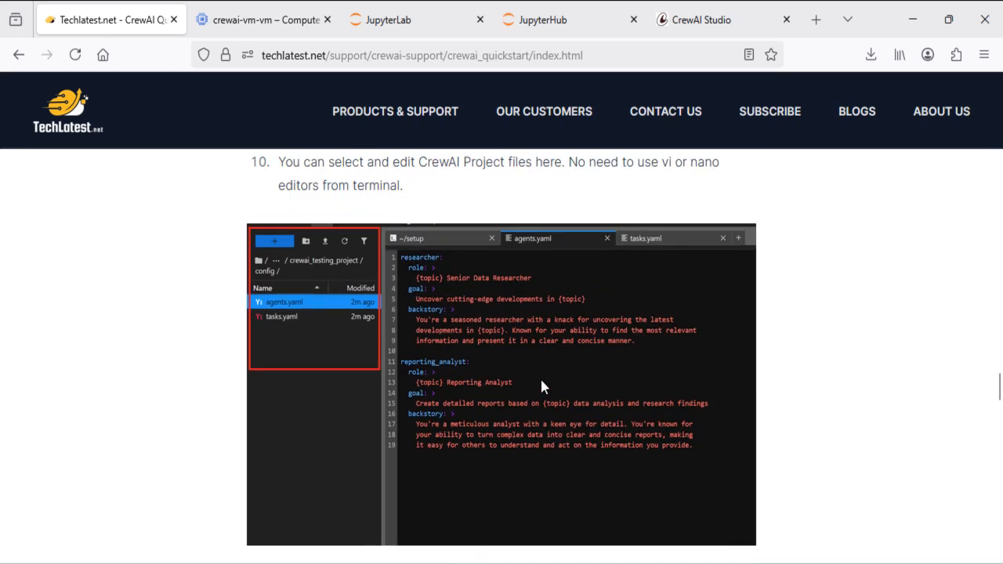
{"action": "scroll", "coordinate": [428, 371], "scroll_direction": "down", "scroll_amount": 10}
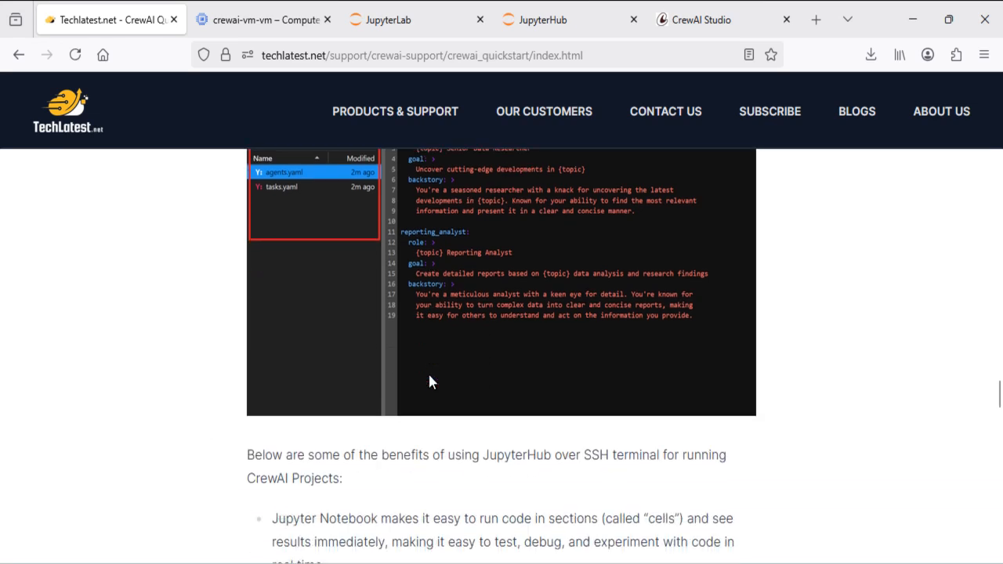
{"action": "scroll", "coordinate": [429, 376], "scroll_direction": "down", "scroll_amount": 15}
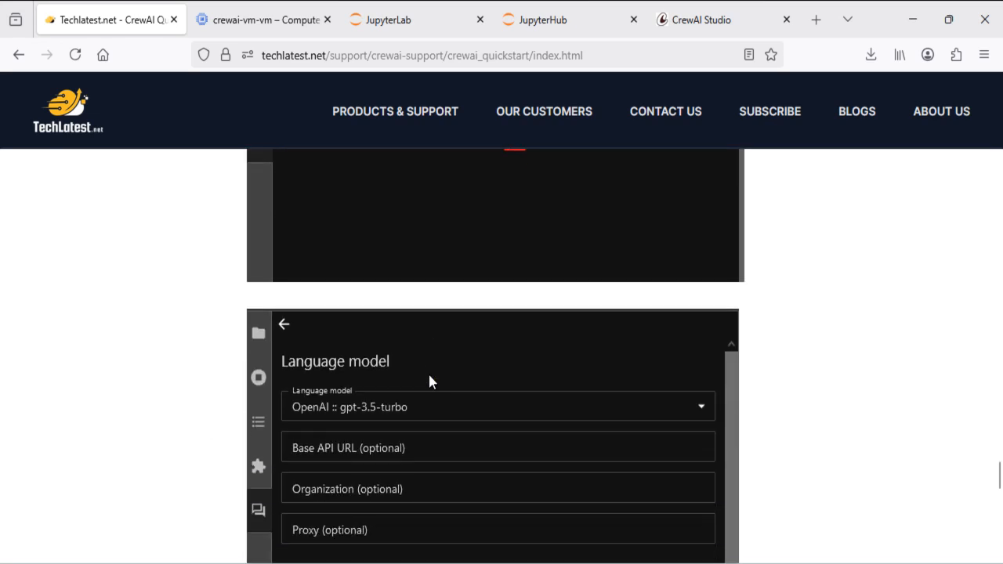
{"action": "scroll", "coordinate": [428, 372], "scroll_direction": "up", "scroll_amount": 15}
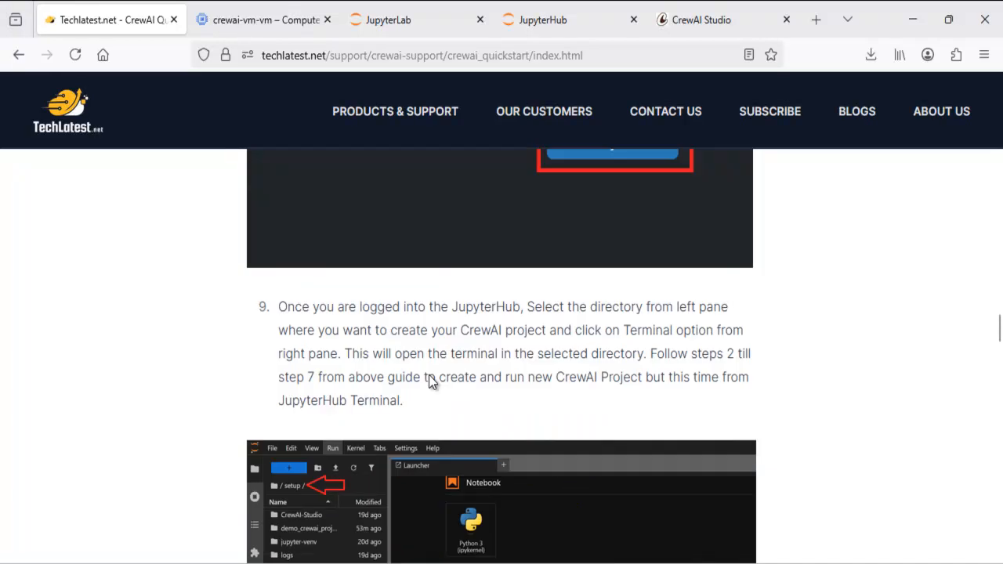
{"action": "scroll", "coordinate": [428, 371], "scroll_direction": "up", "scroll_amount": 20}
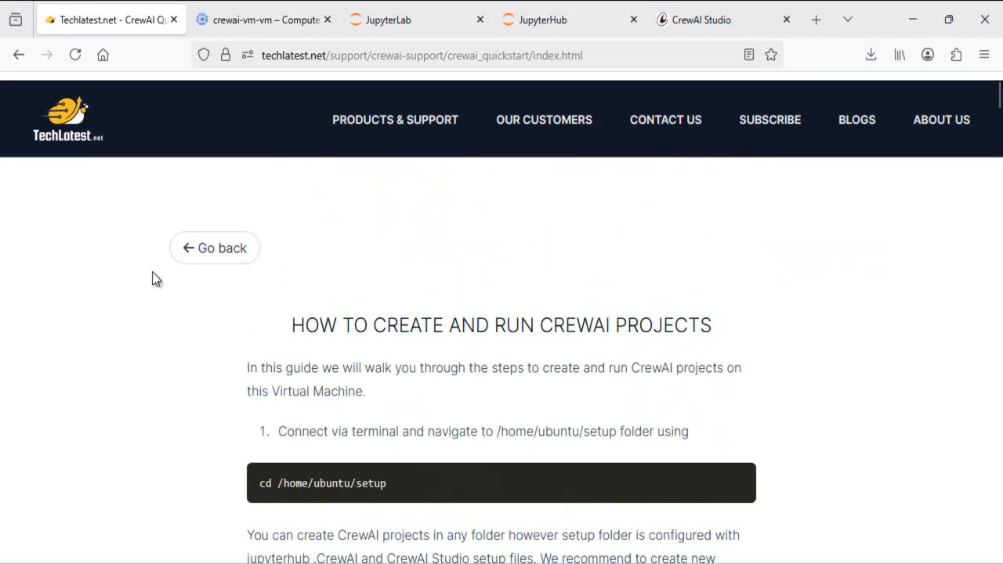
{"action": "left_click", "coordinate": [215, 247]}
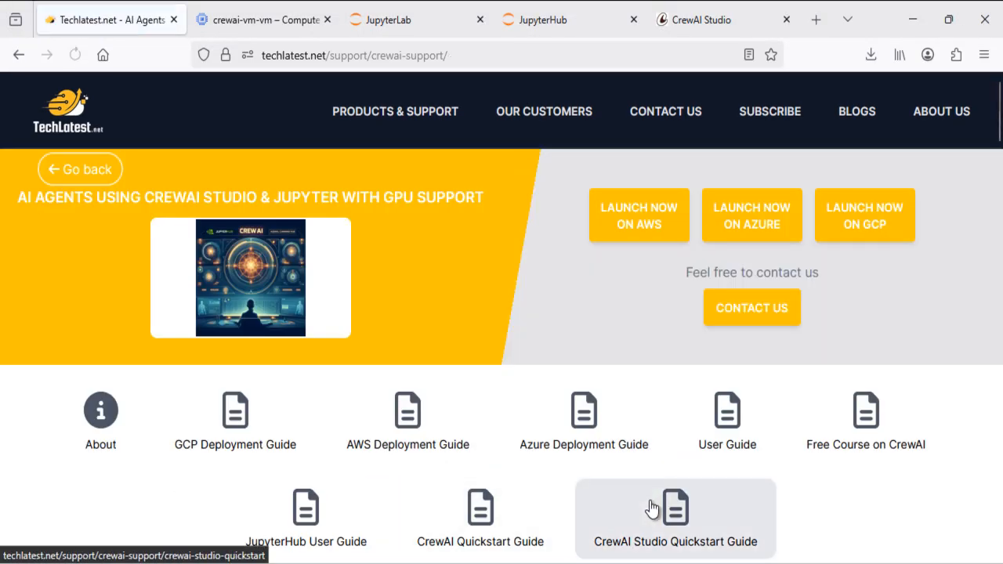
Read the CrewAI Studio Quickstart Guide down to its Run Your Crew step
{"action": "left_click", "coordinate": [651, 509]}
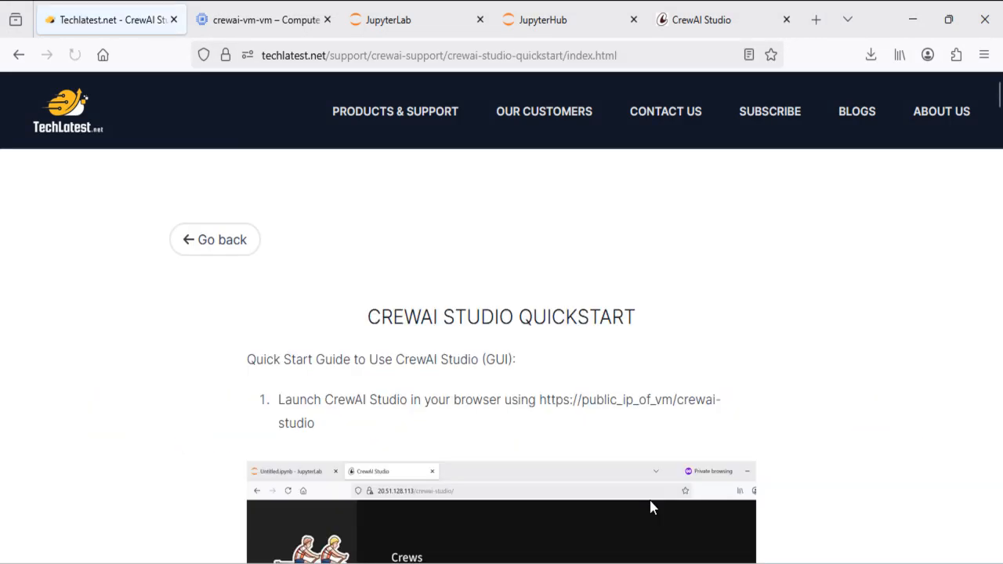
{"action": "scroll", "coordinate": [467, 444], "scroll_direction": "down", "scroll_amount": 10}
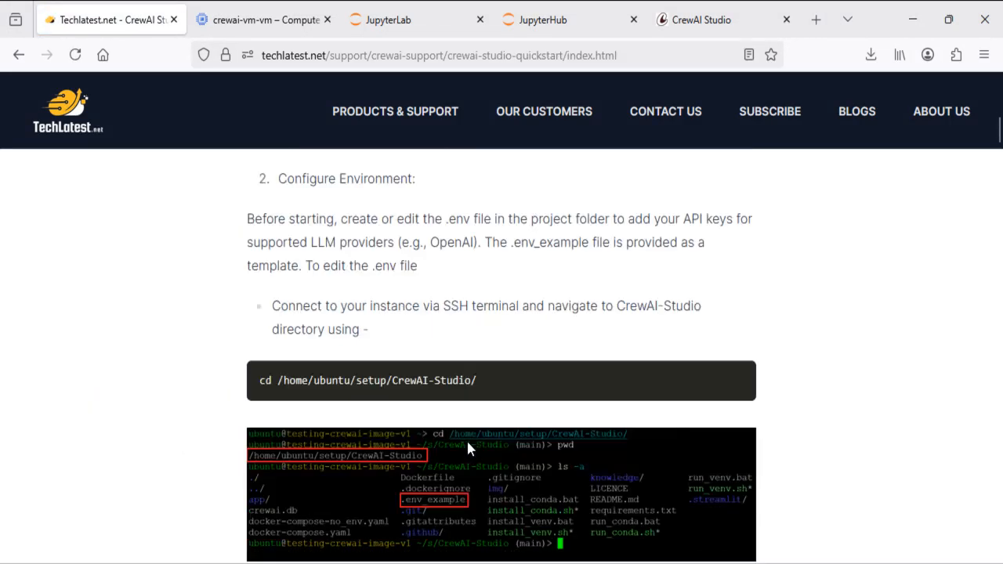
{"action": "scroll", "coordinate": [467, 448], "scroll_direction": "down", "scroll_amount": 6}
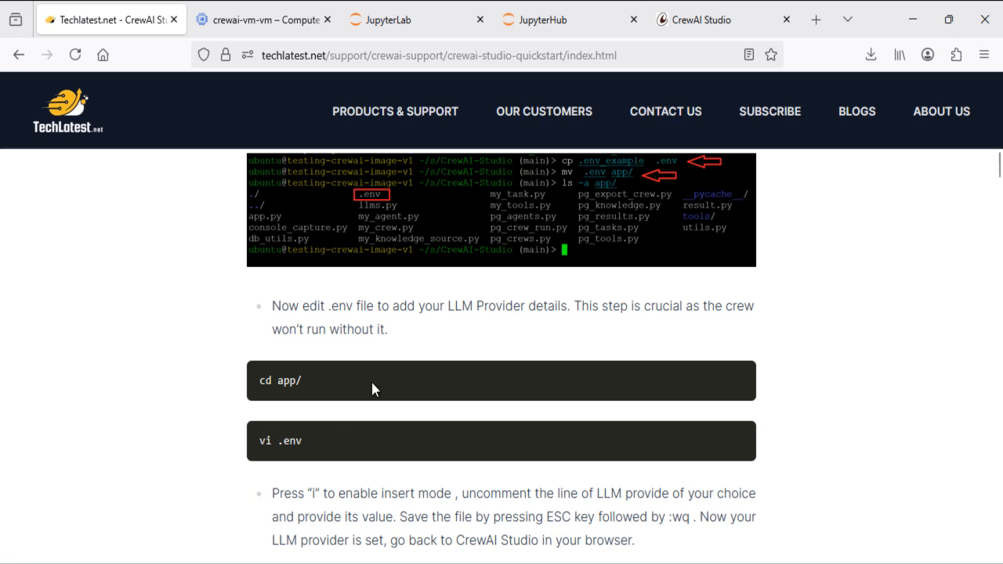
{"action": "scroll", "coordinate": [476, 276], "scroll_direction": "down", "scroll_amount": 15}
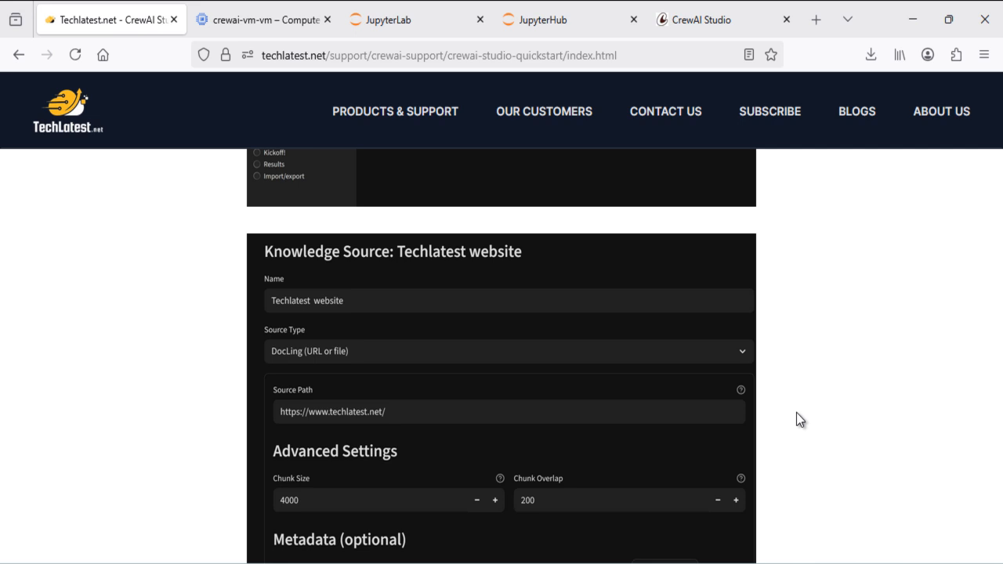
{"action": "scroll", "coordinate": [796, 413], "scroll_direction": "down", "scroll_amount": 15}
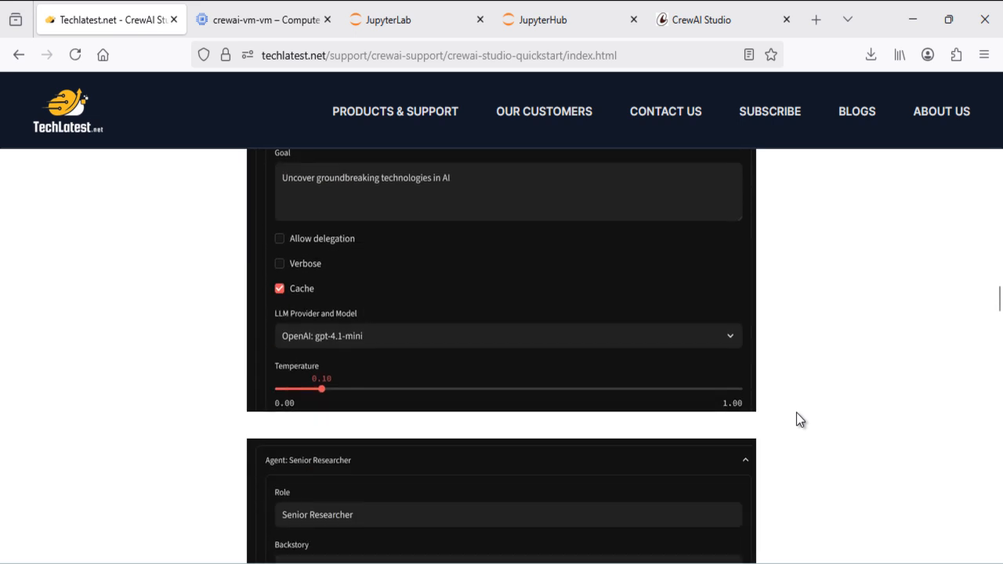
{"action": "scroll", "coordinate": [796, 413], "scroll_direction": "down", "scroll_amount": 20}
{"action": "scroll", "coordinate": [796, 412], "scroll_direction": "down", "scroll_amount": 5}
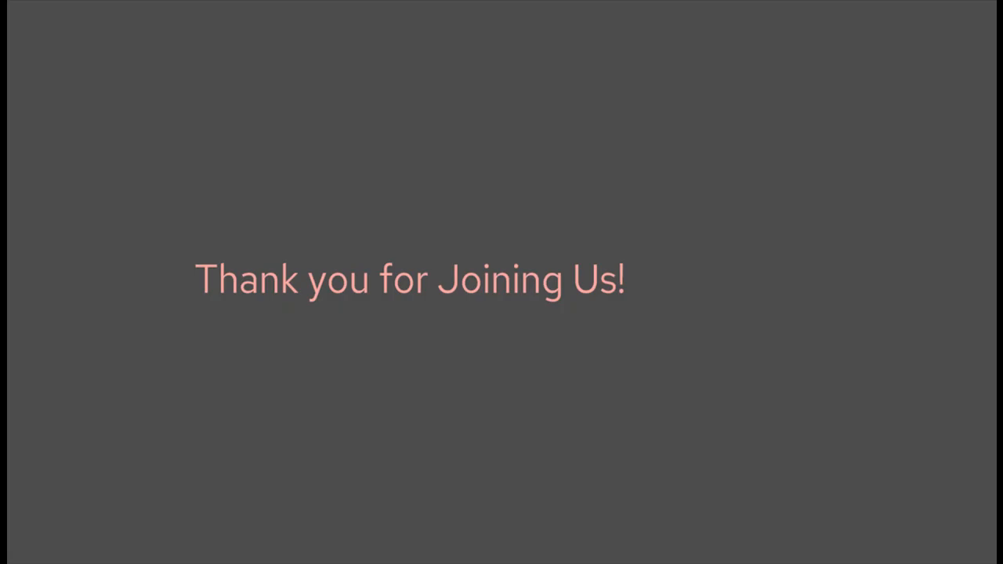